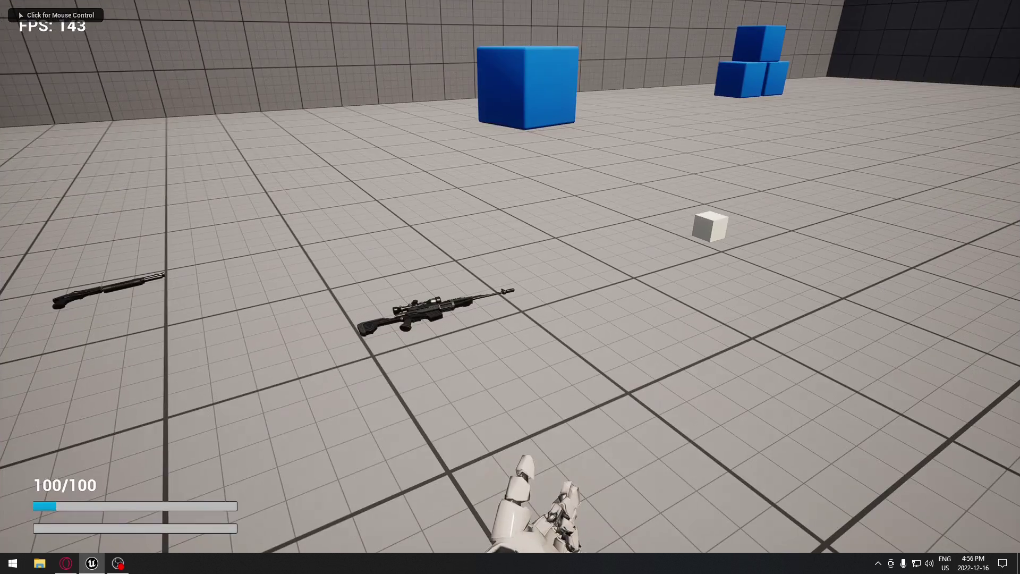
- Play-test the weapon pickup by walking to the sniper rifle on the floor, picking it up and dropping it
click(510, 287)
key(w)
key(w)
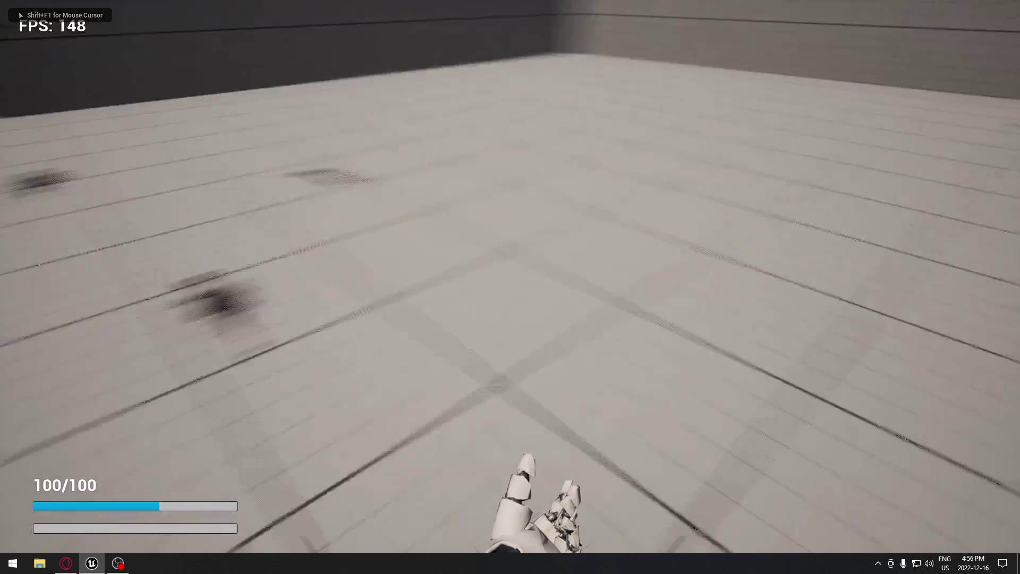
key(a)
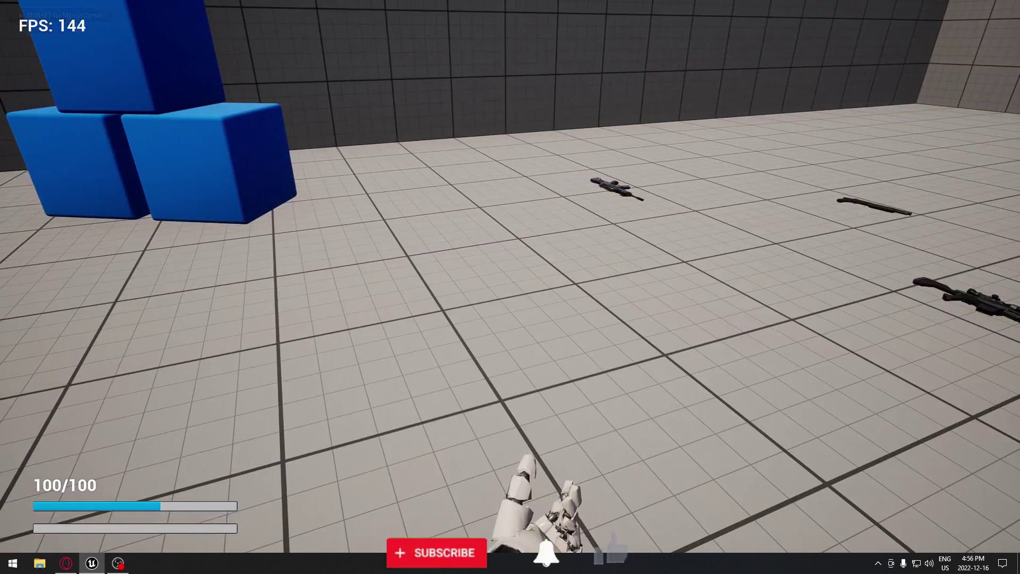
key(w)
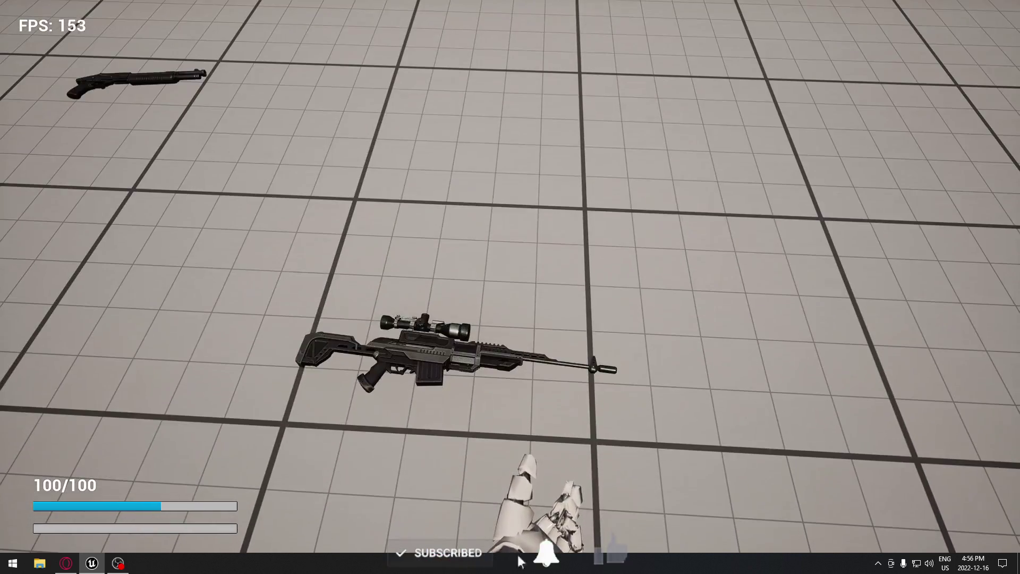
key(e)
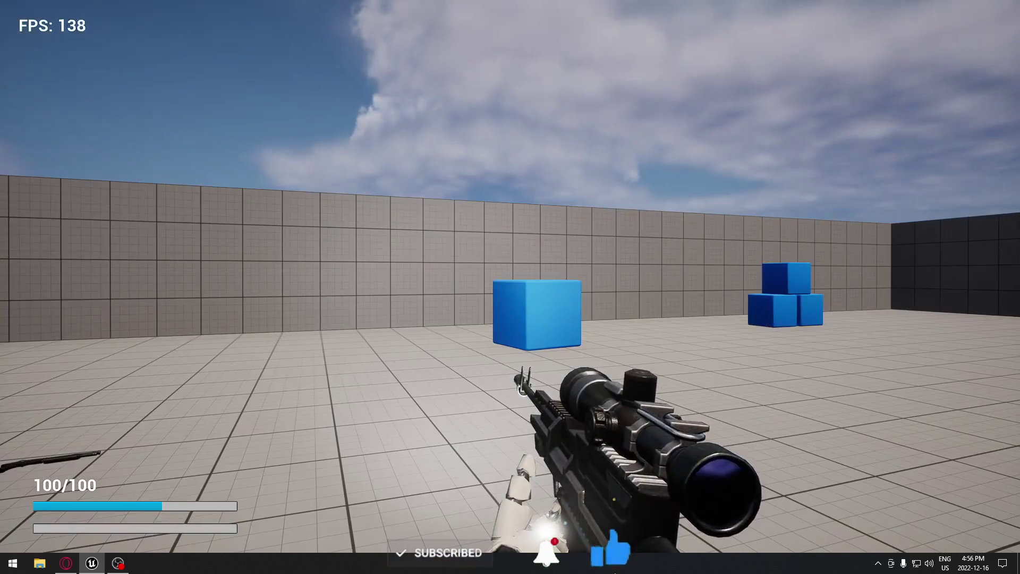
key(g)
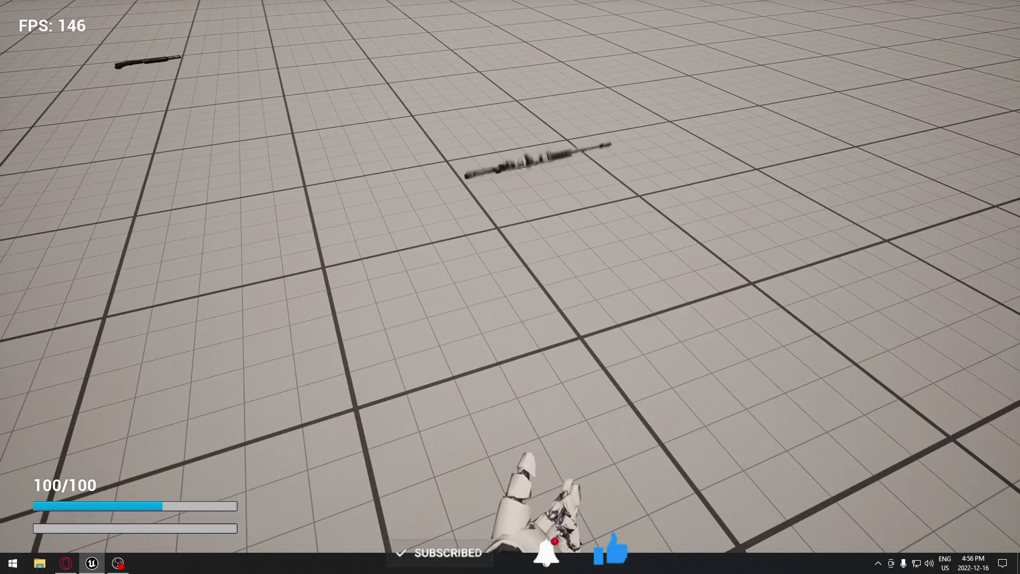
- Pick up the sniper rifle again, carry it to the shotgun and drop it beside that weapon
key(e)
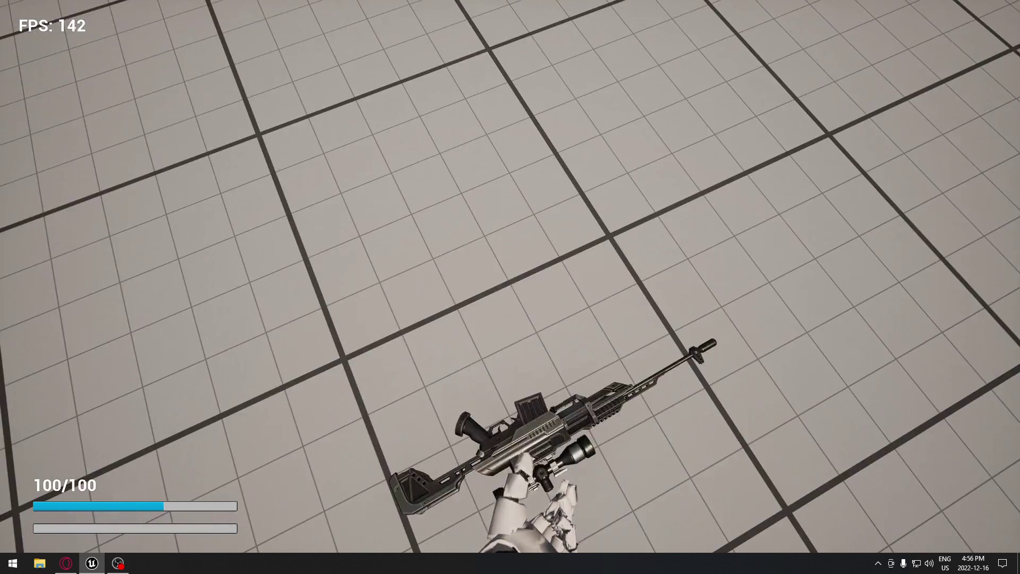
key(w)
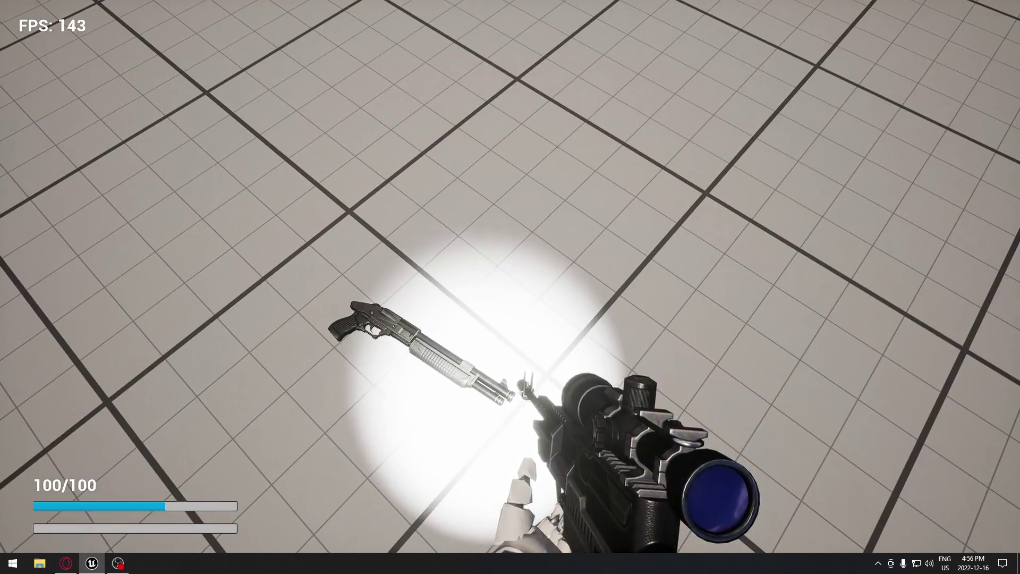
key(g)
key(s)
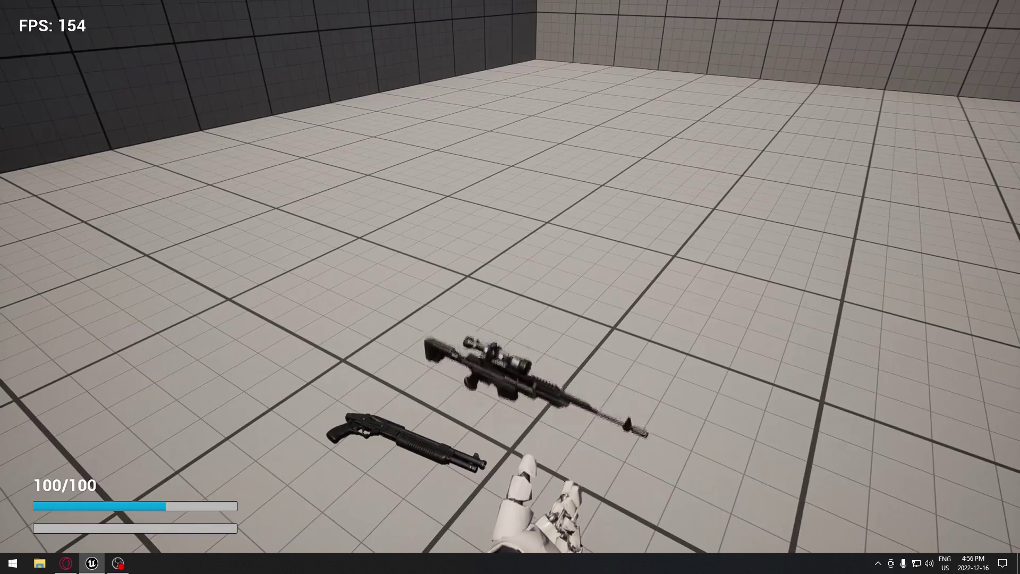
- Pick up the shotgun and carry it to the assault rifle to test handling a second weapon
key(w)
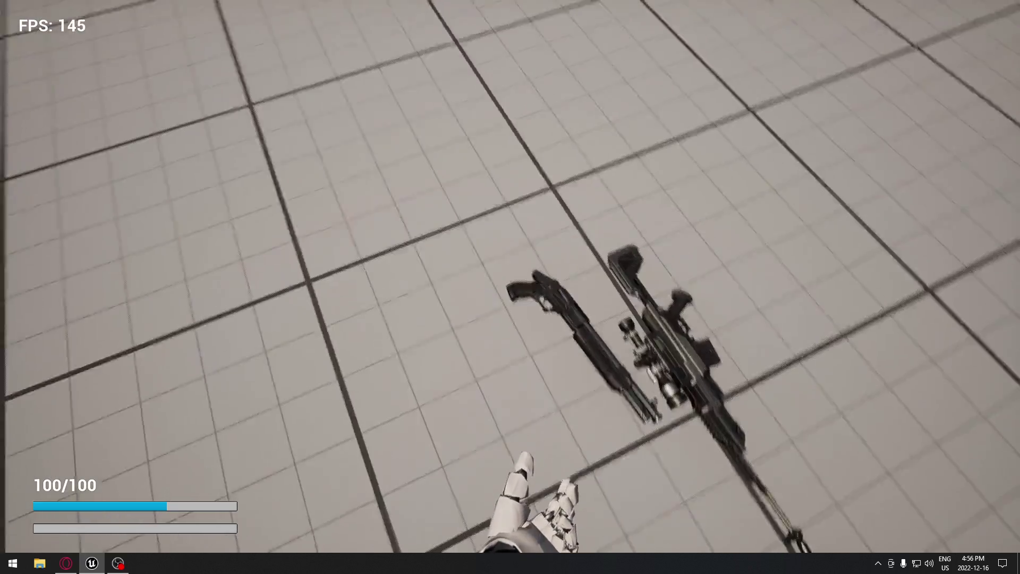
key(e)
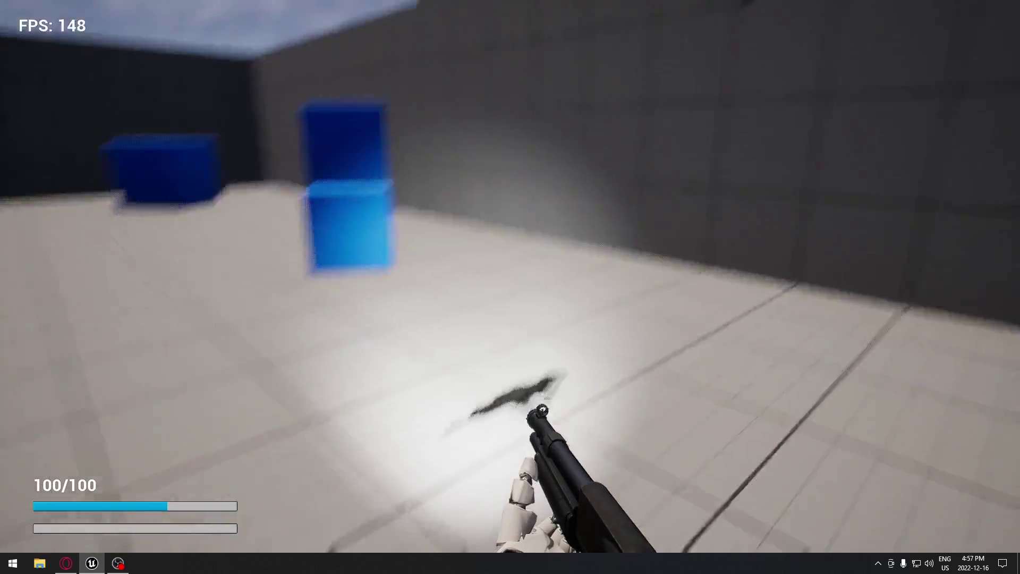
key(e)
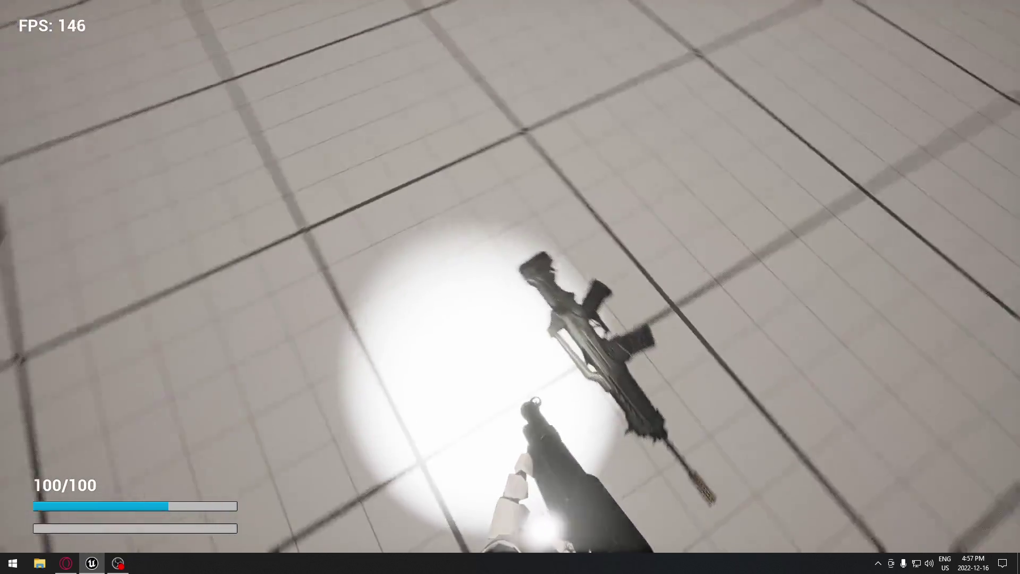
key(e)
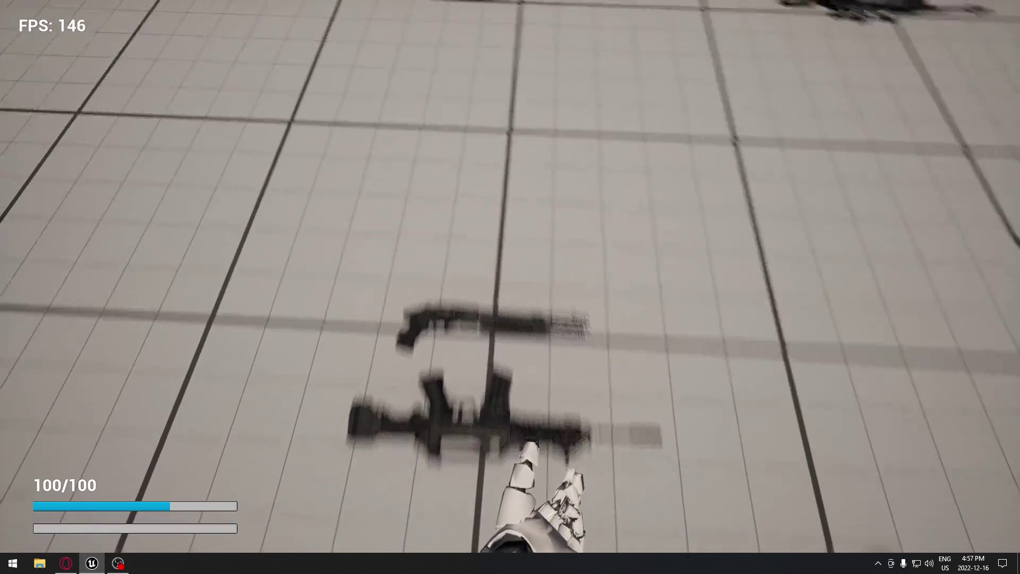
- Test picking up and dropping the weapons lying beside each other, the shotgun and the assault rifle
key(e)
key(s)
key(g)
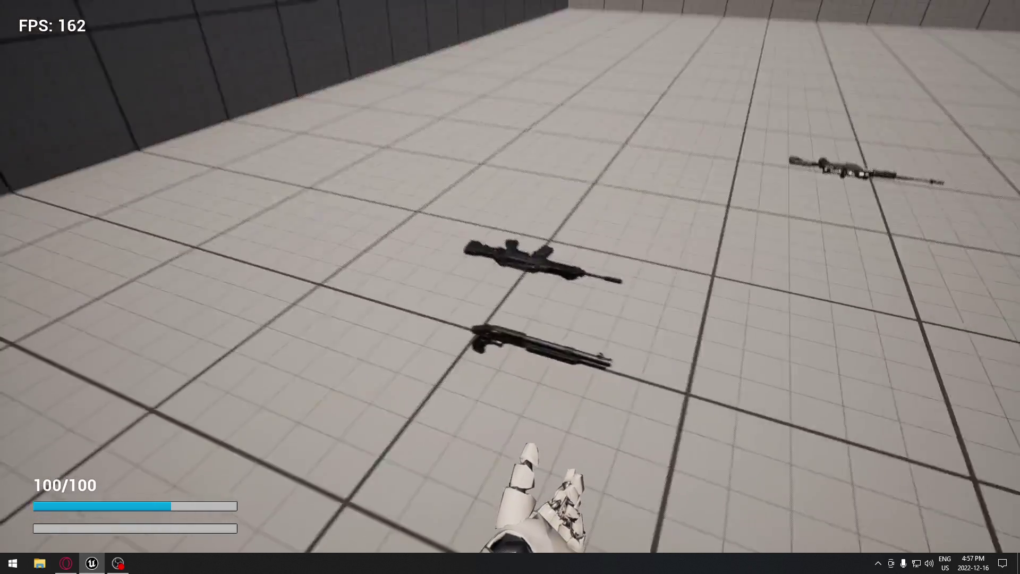
key(e)
key(a)
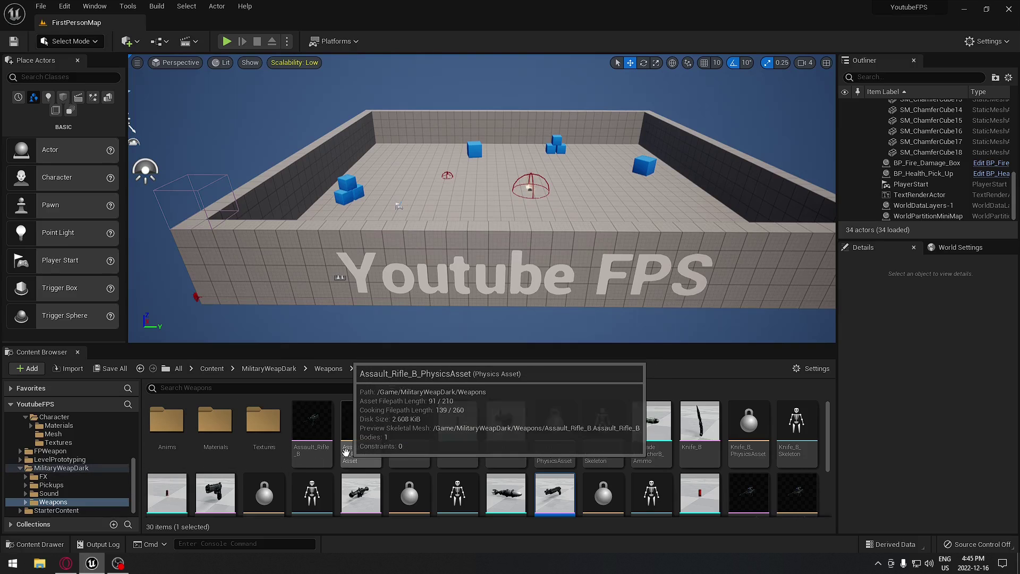
- Make a static mesh from the Assault_Rifle_B skeletal mesh, saved as SM_Assault_Rifle in MilitaryWeapDark/Weapons, and close the mesh editor
click(312, 427)
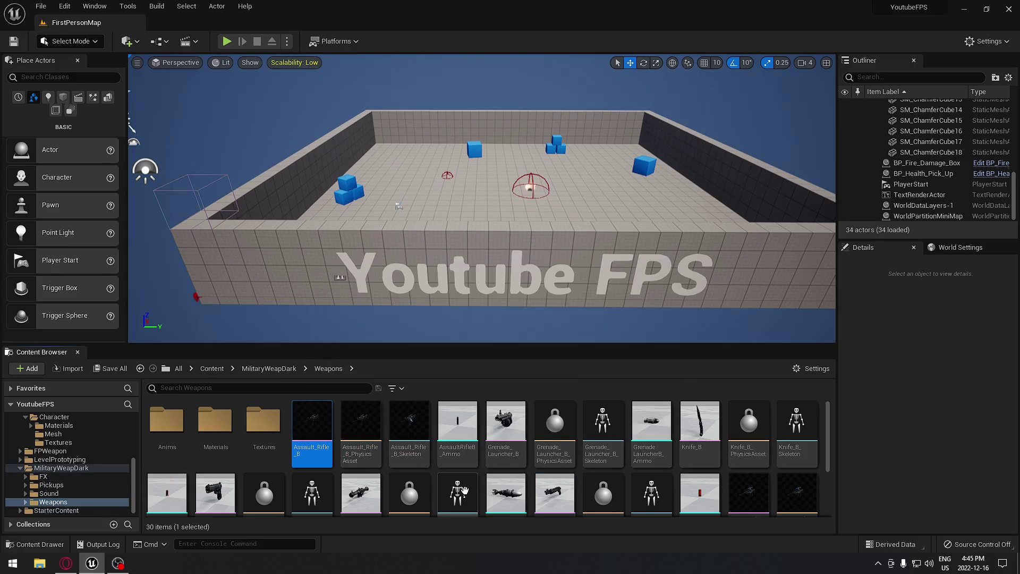
double_click(312, 420)
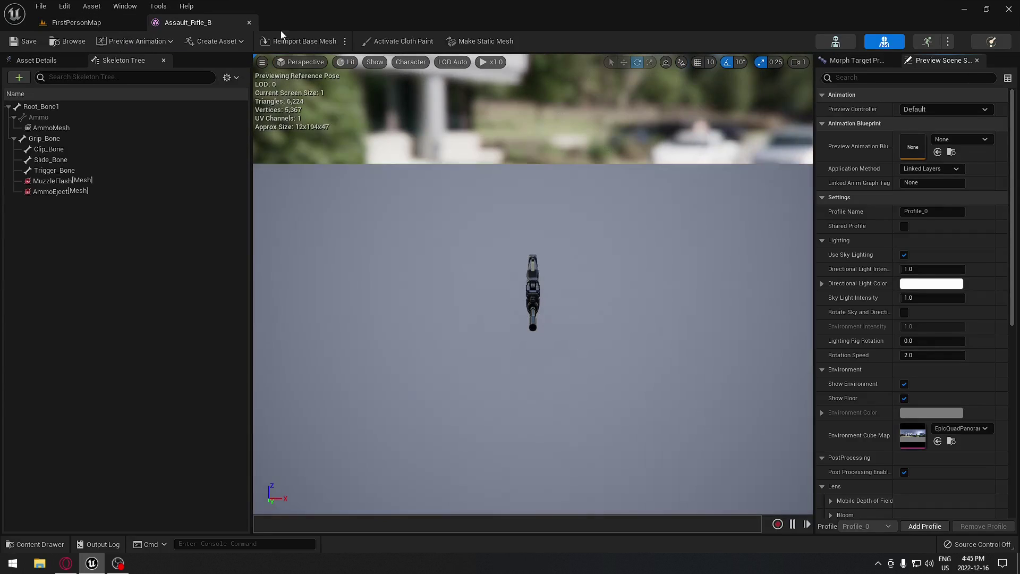
click(495, 40)
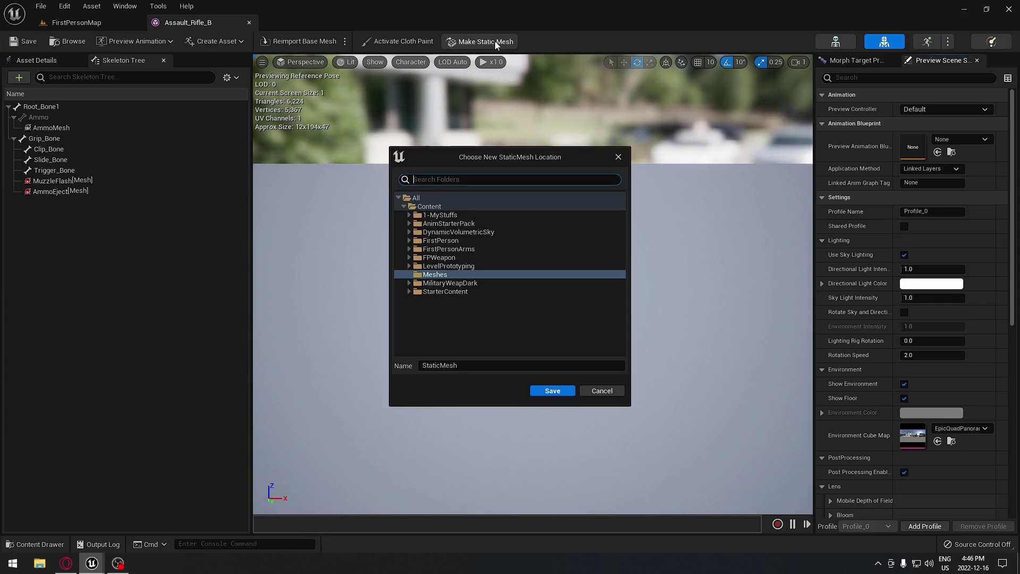
double_click(439, 283)
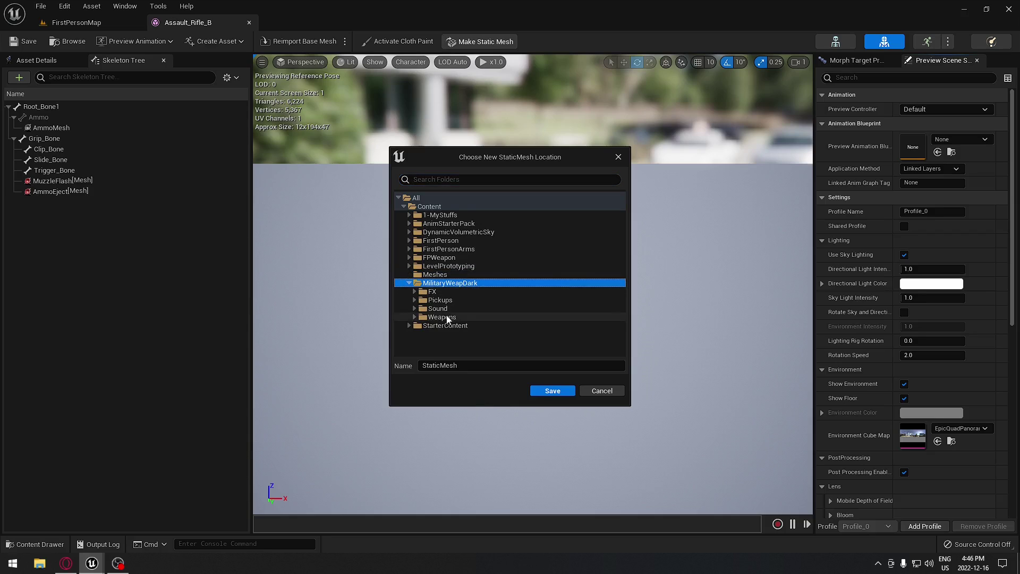
click(444, 318)
click(415, 318)
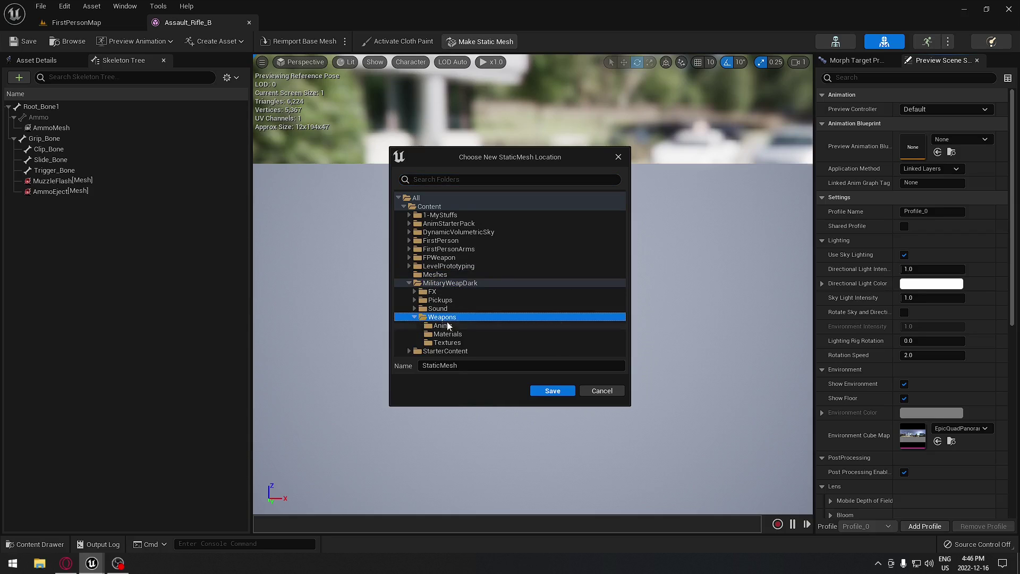
click(471, 366)
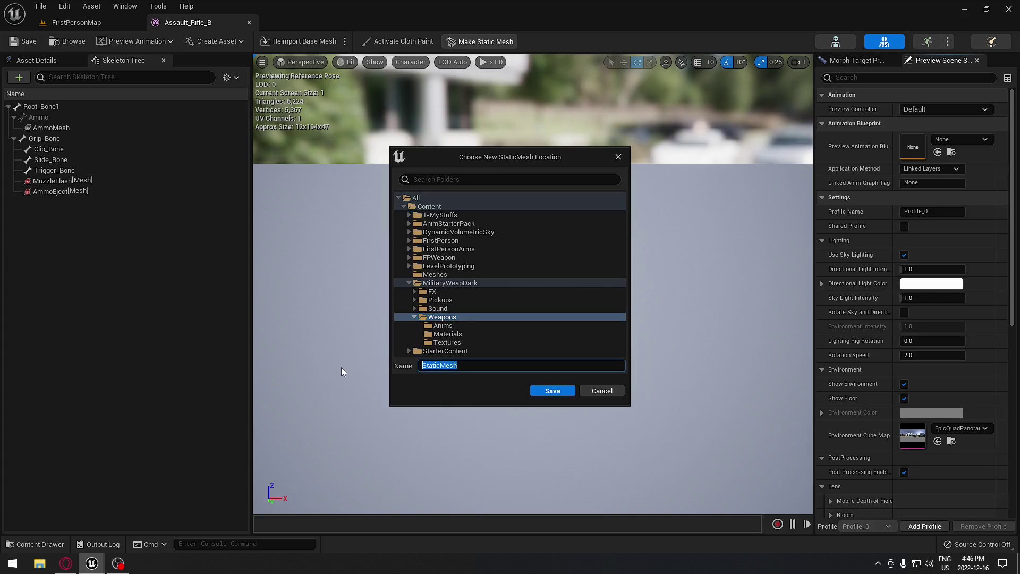
text(SM_Assault_Rifle)
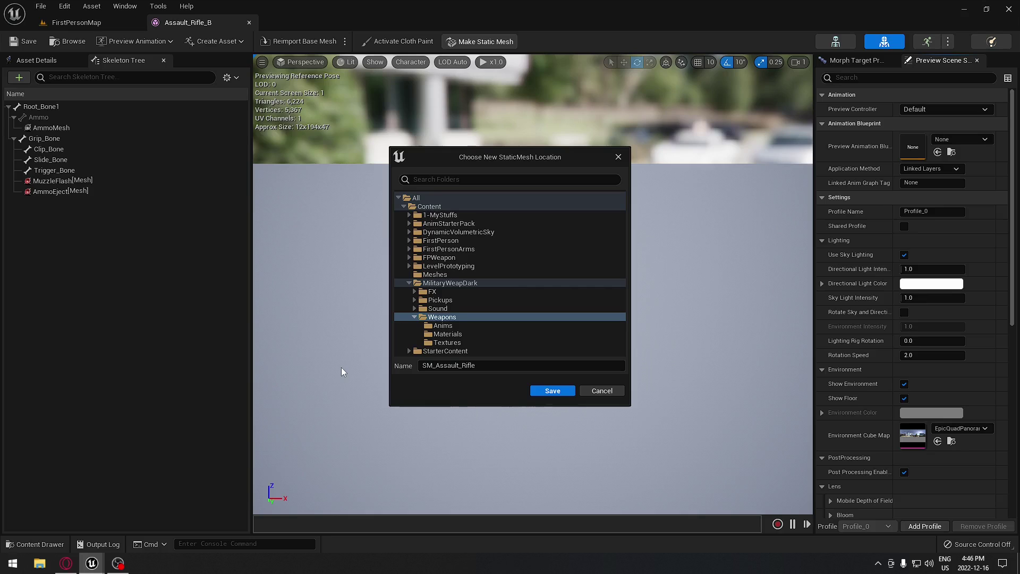
click(568, 391)
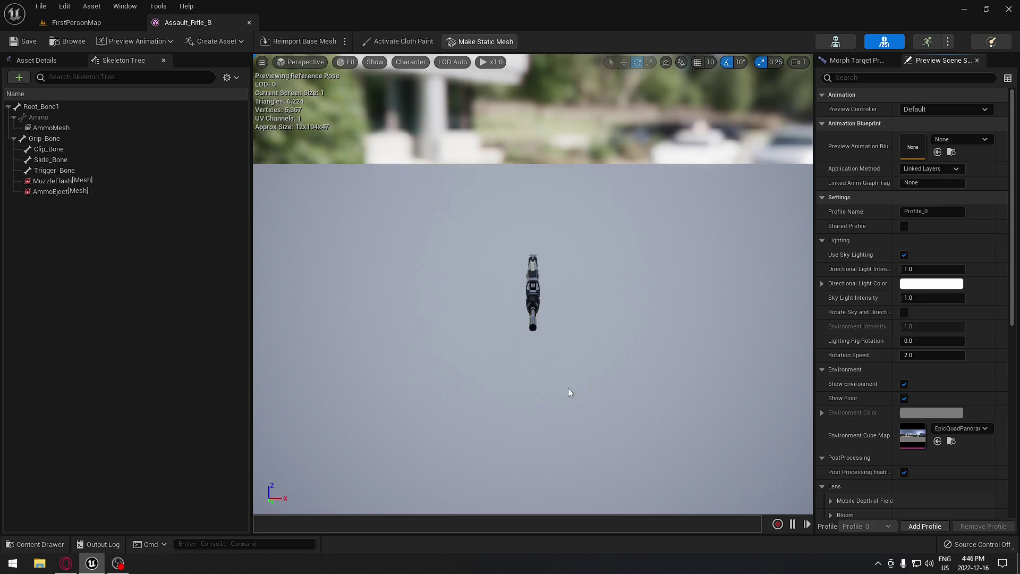
click(249, 22)
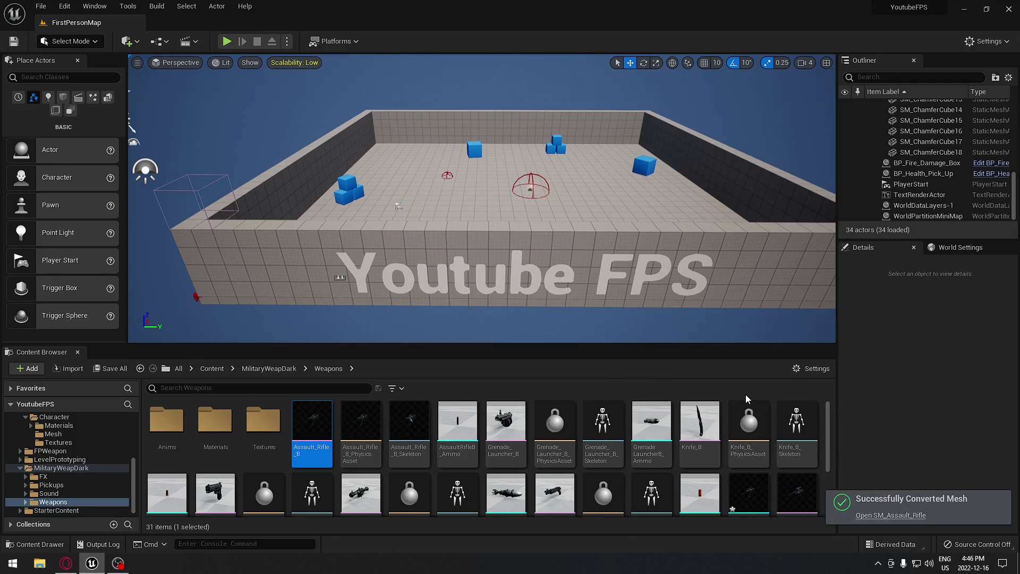
- Make a static mesh from the Sniper_Rifle_B skeletal mesh, saved as SM_Sniper in MilitaryWeapDark/Weapons, and close the mesh editor
scroll(778, 470, down, 1)
click(801, 468)
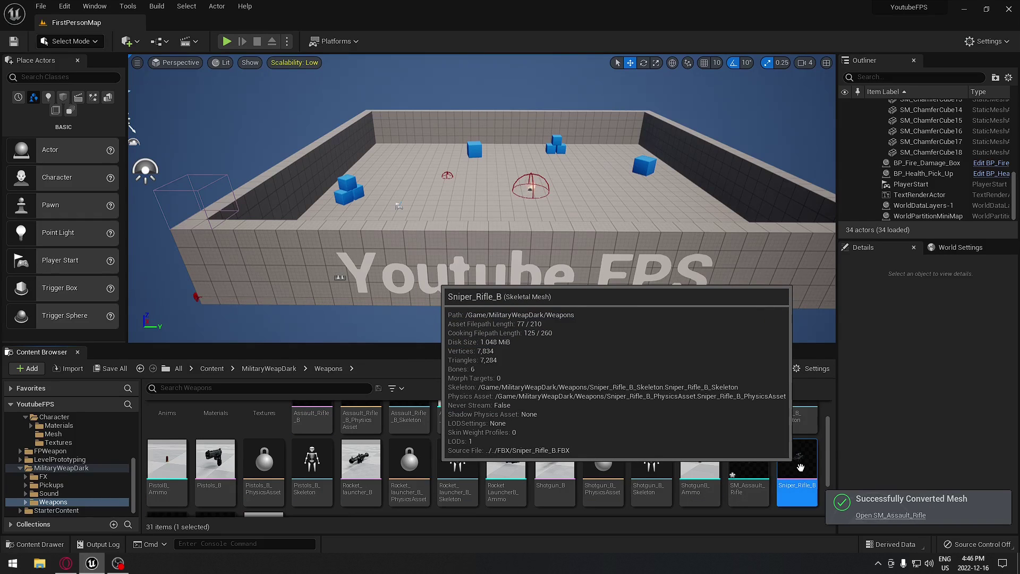
double_click(801, 467)
click(485, 42)
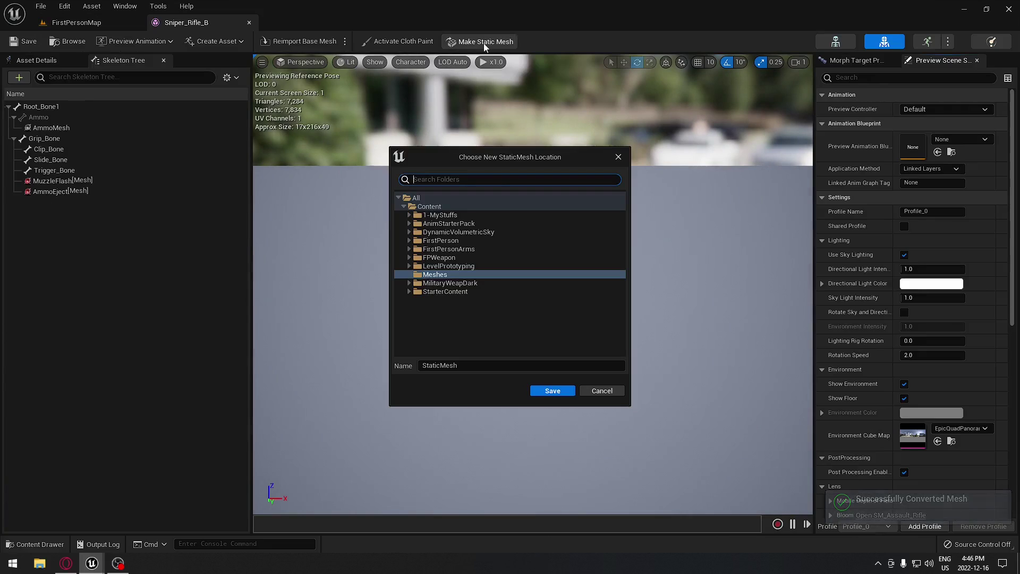
click(410, 283)
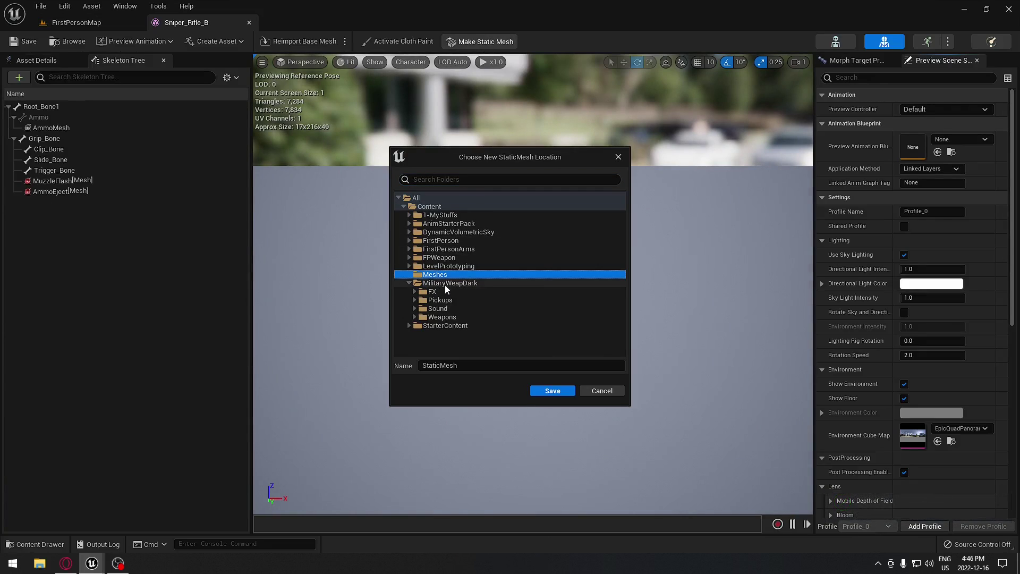
click(442, 317)
click(441, 365)
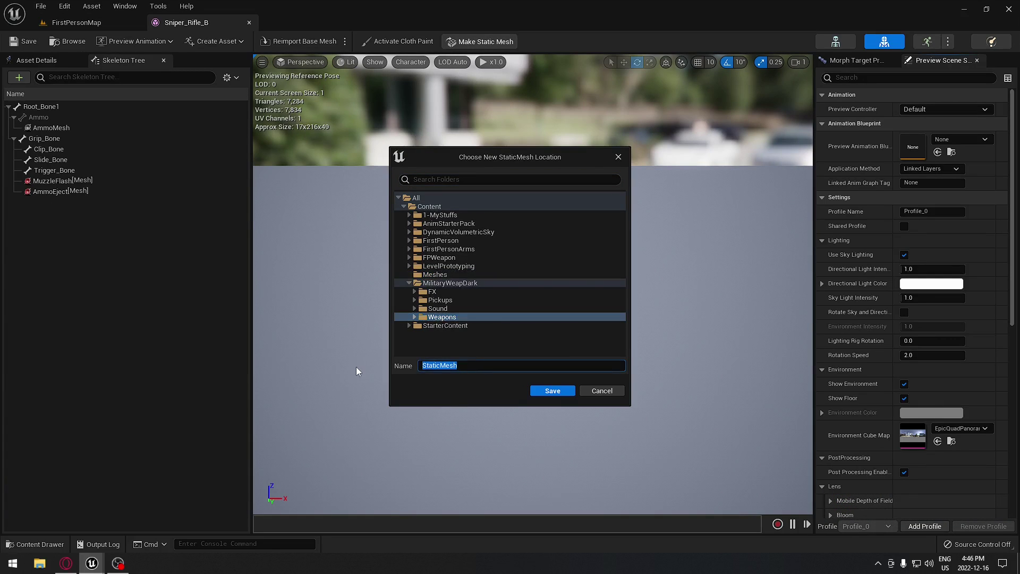
text(SM_Sniper)
key(Return)
click(248, 22)
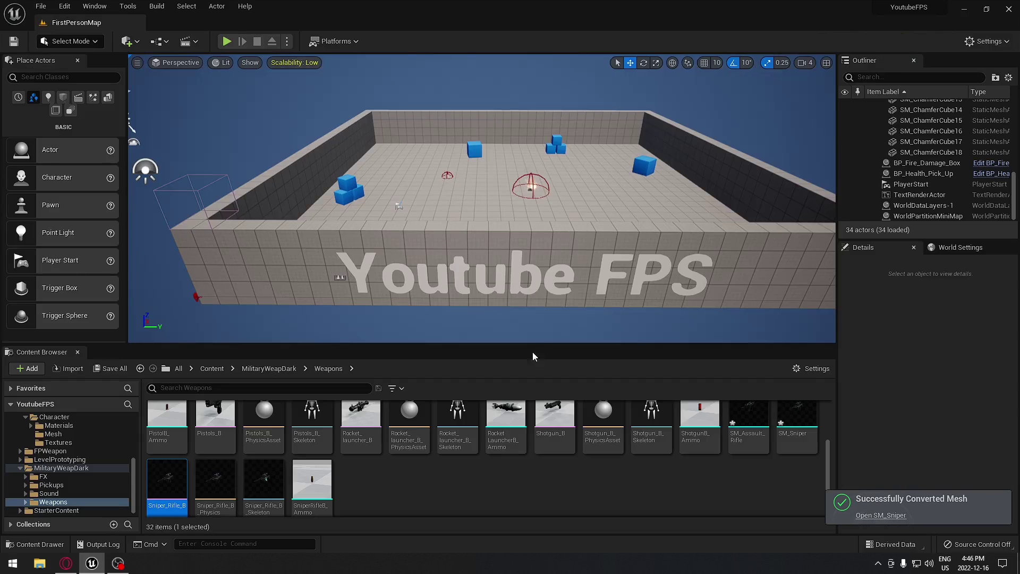
- Make a static mesh from the Shotgun_B skeletal mesh, saved as SM_Shotgun in MilitaryWeapDark/Weapons, and close the mesh editor
scroll(408, 468, up, 1)
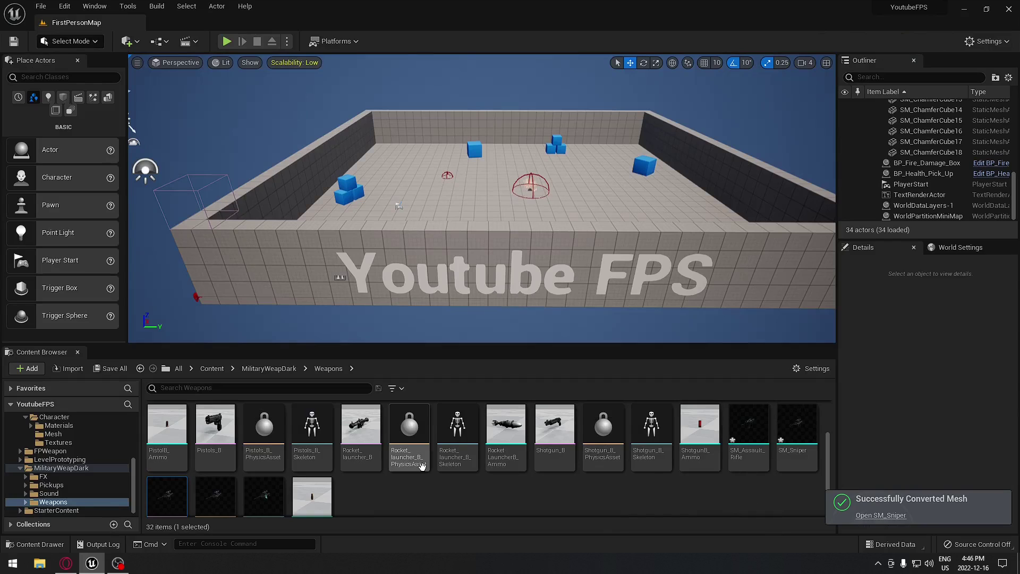
click(555, 425)
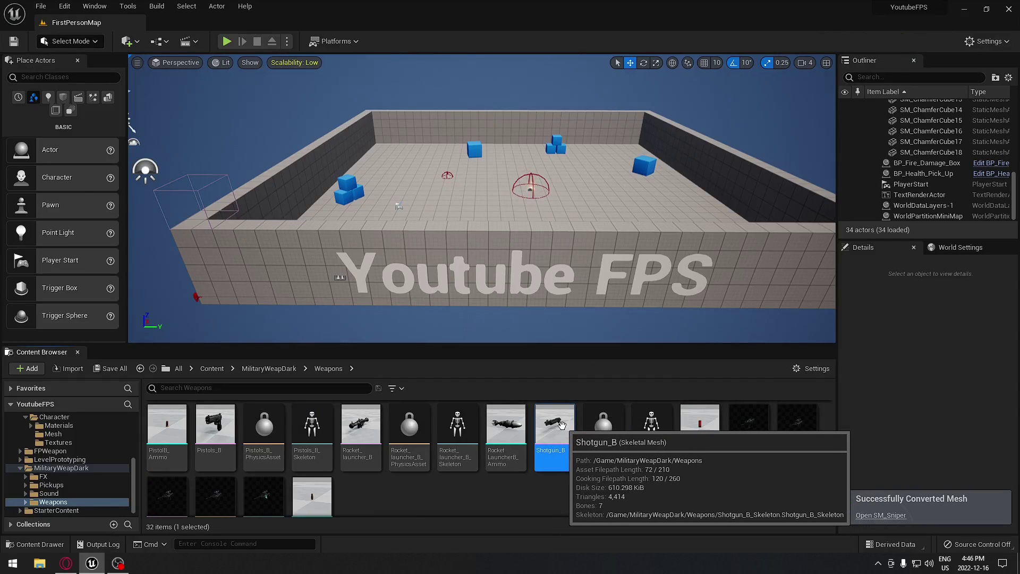
double_click(562, 425)
click(469, 43)
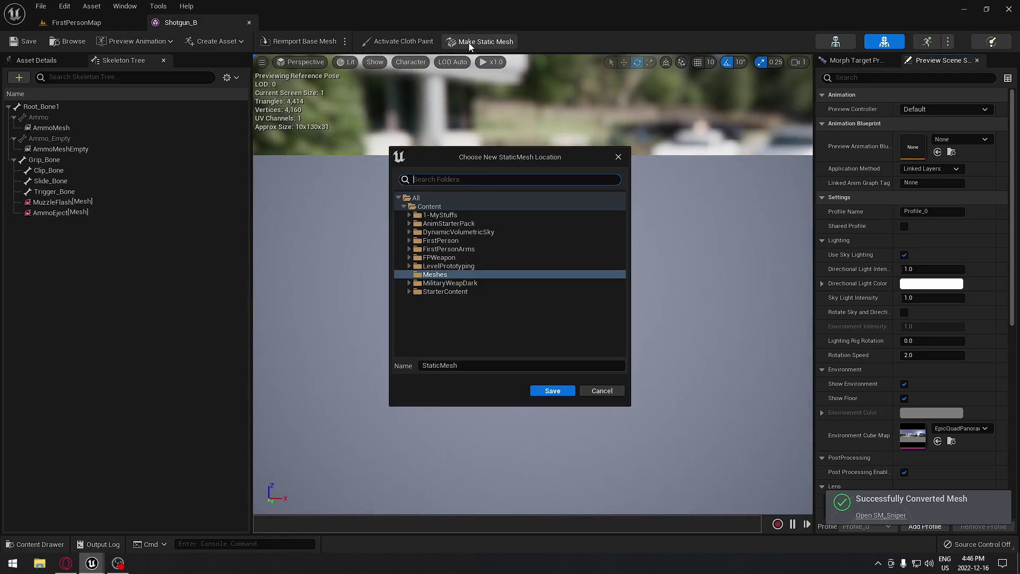
click(410, 283)
click(471, 284)
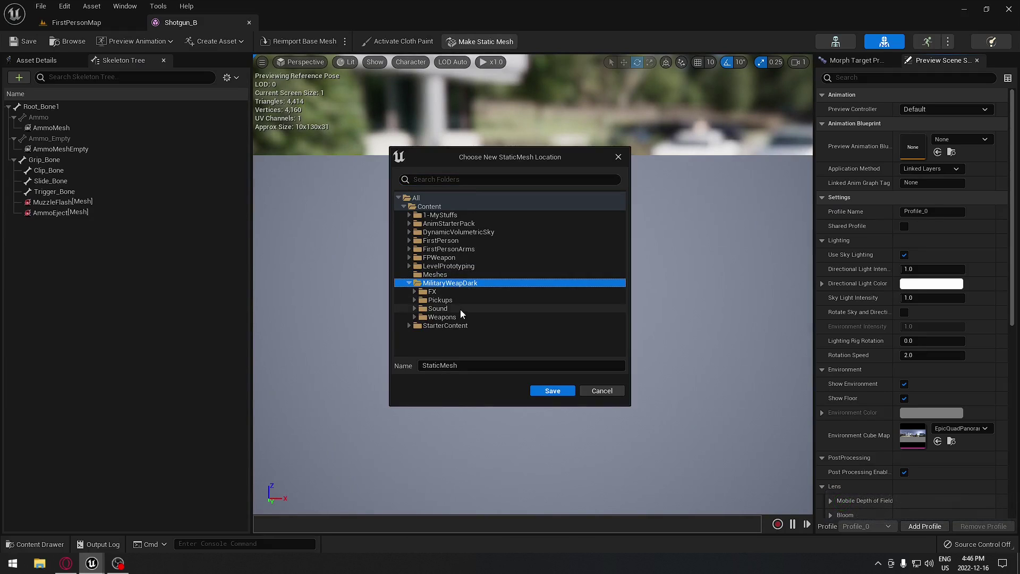
click(443, 316)
click(480, 367)
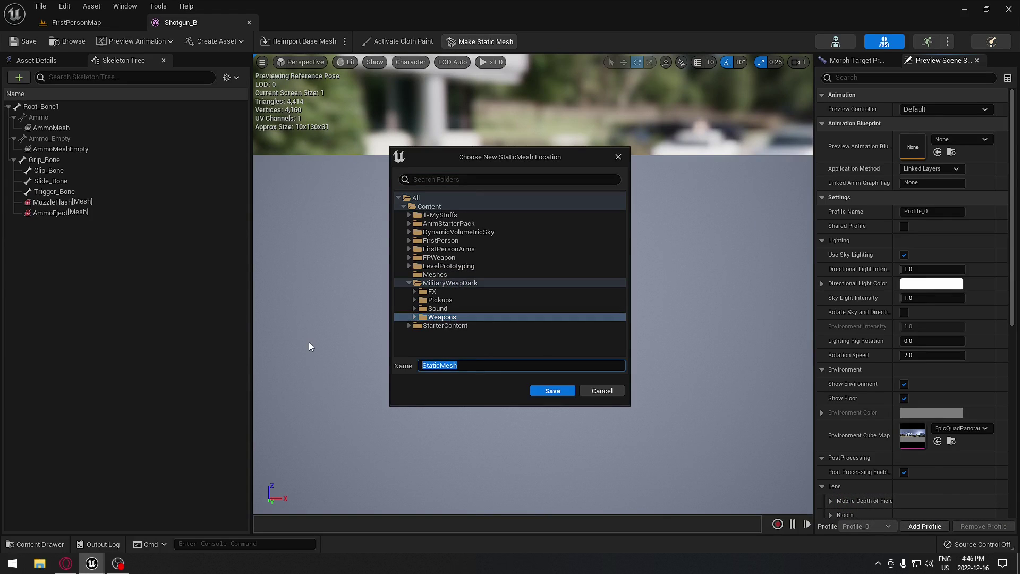
text(SM_Shotgun)
click(551, 391)
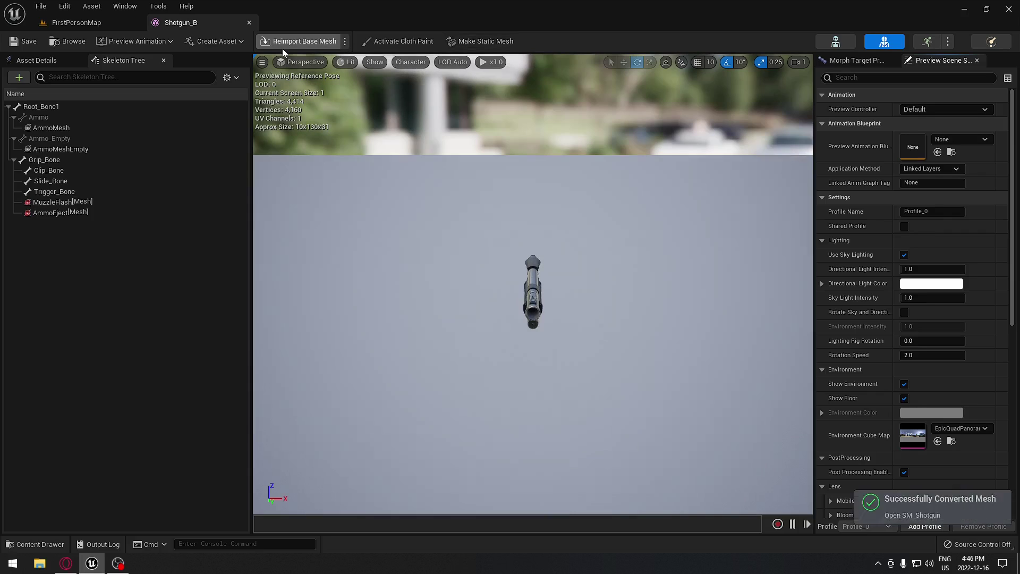
click(249, 22)
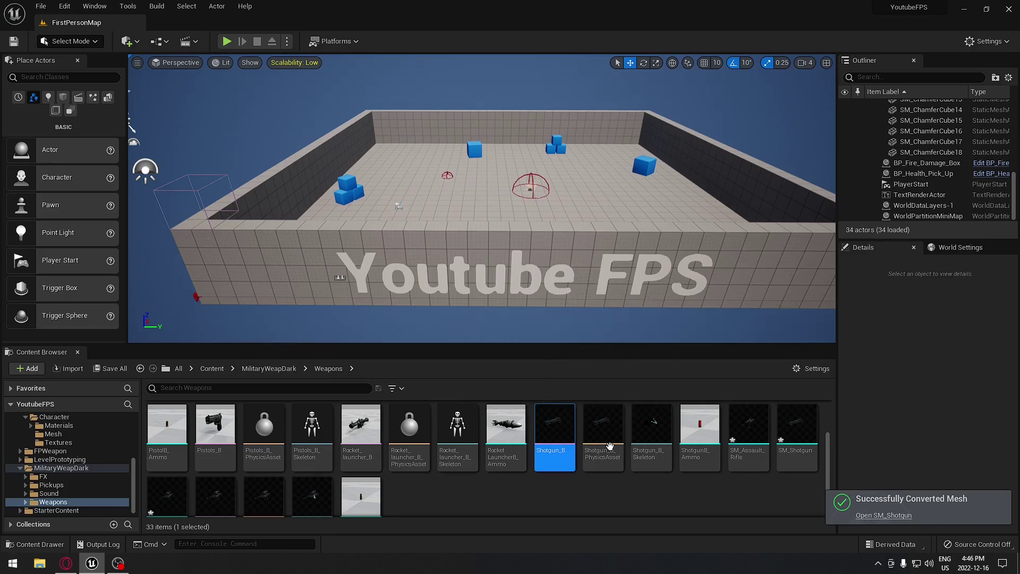
- Open the SM_Assault_Rifle static mesh, add a 26DOP simplified collision to it, and save it
scroll(425, 404, up, 2)
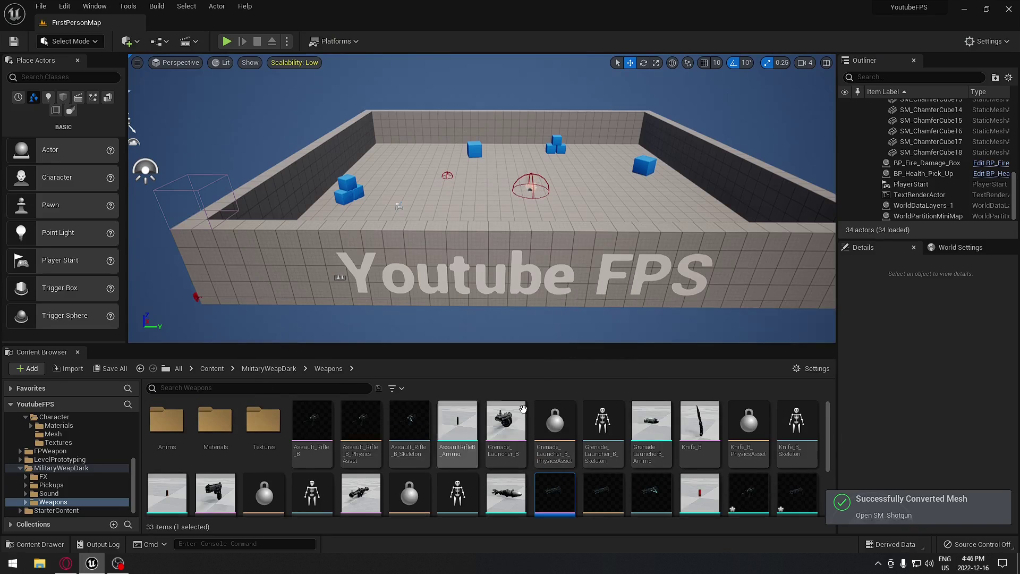
scroll(457, 431, down, 2)
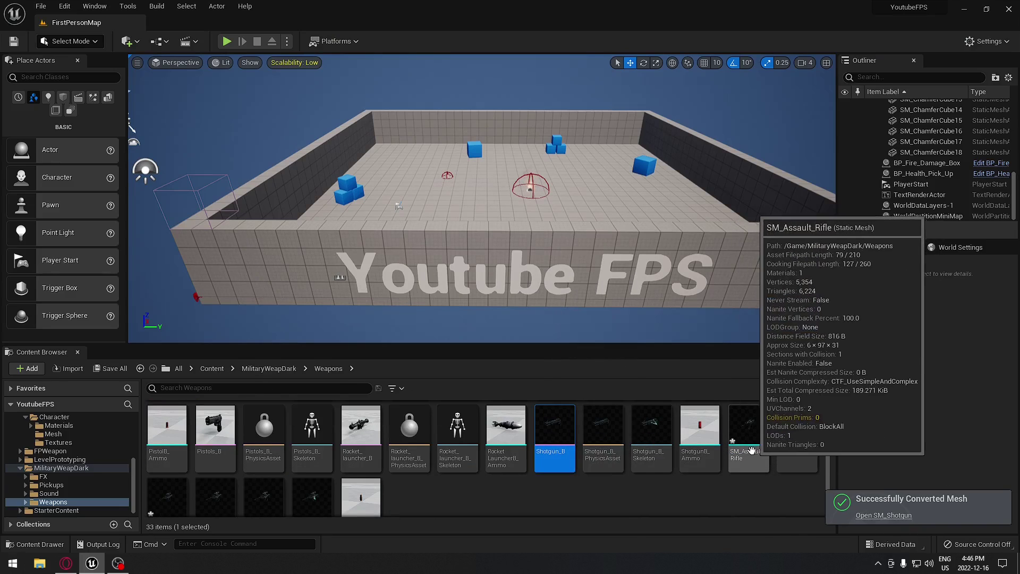
double_click(733, 452)
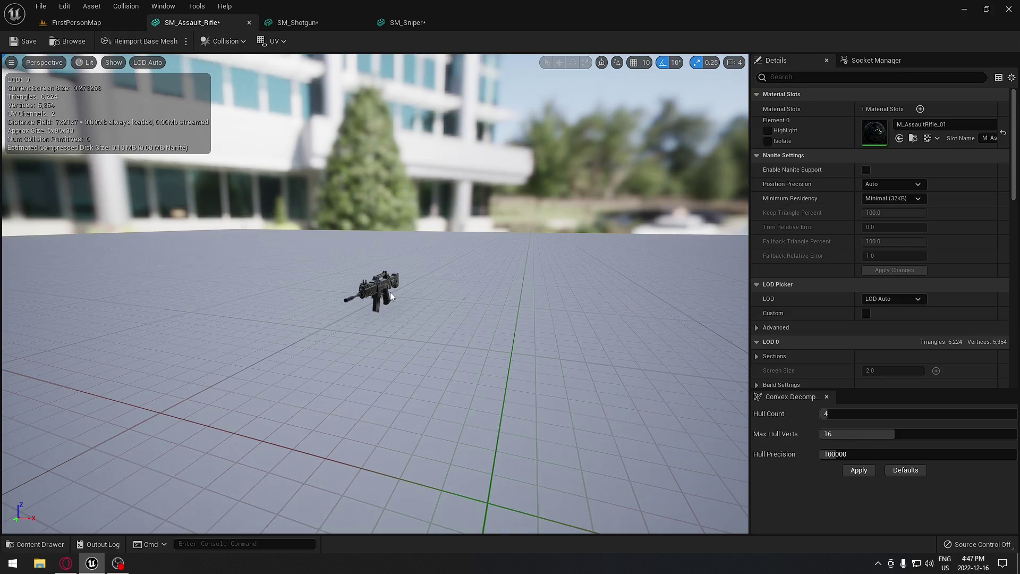
right_drag(422, 303, 340, 291)
scroll(422, 303, down, 5)
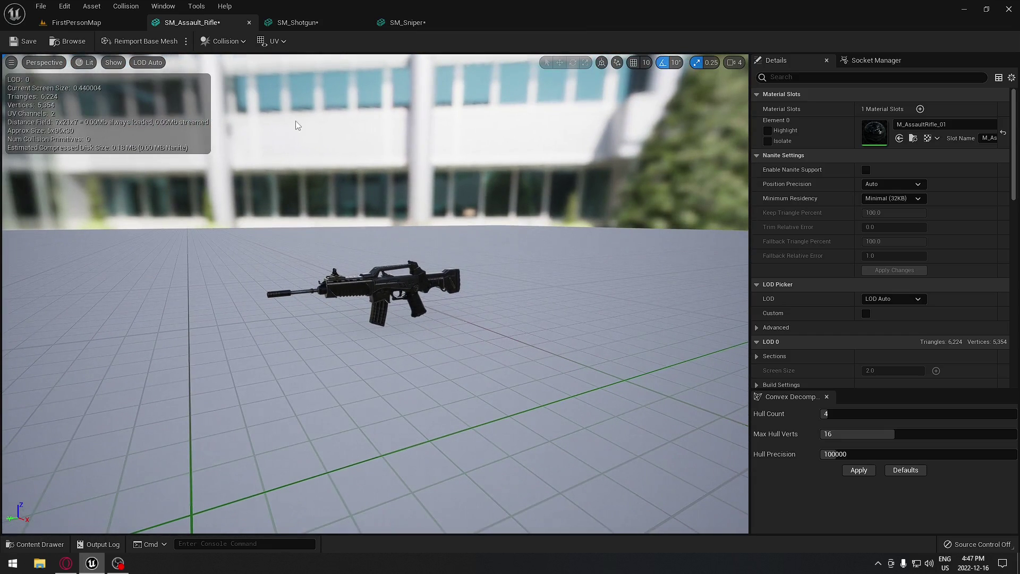
click(234, 42)
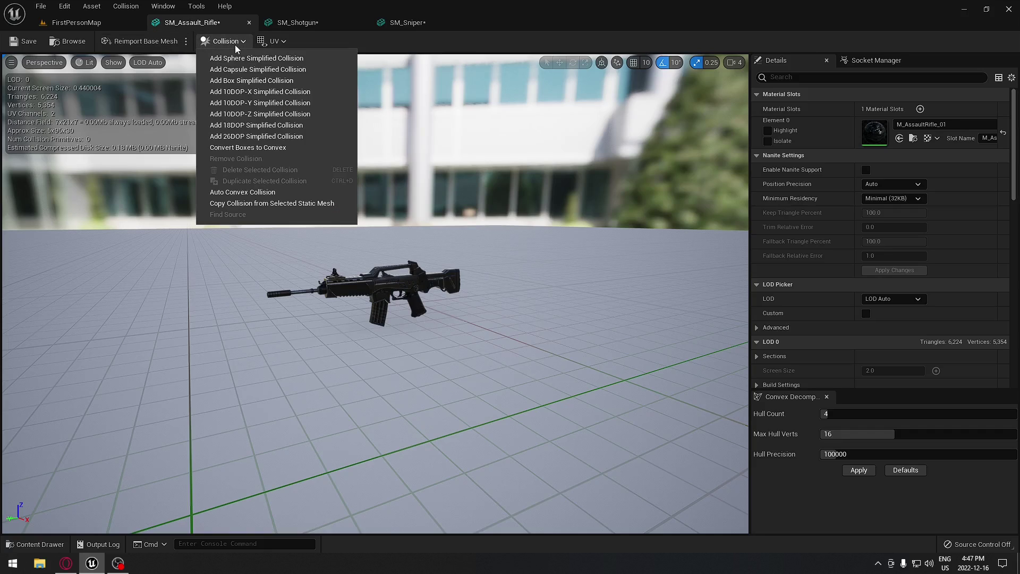
click(308, 137)
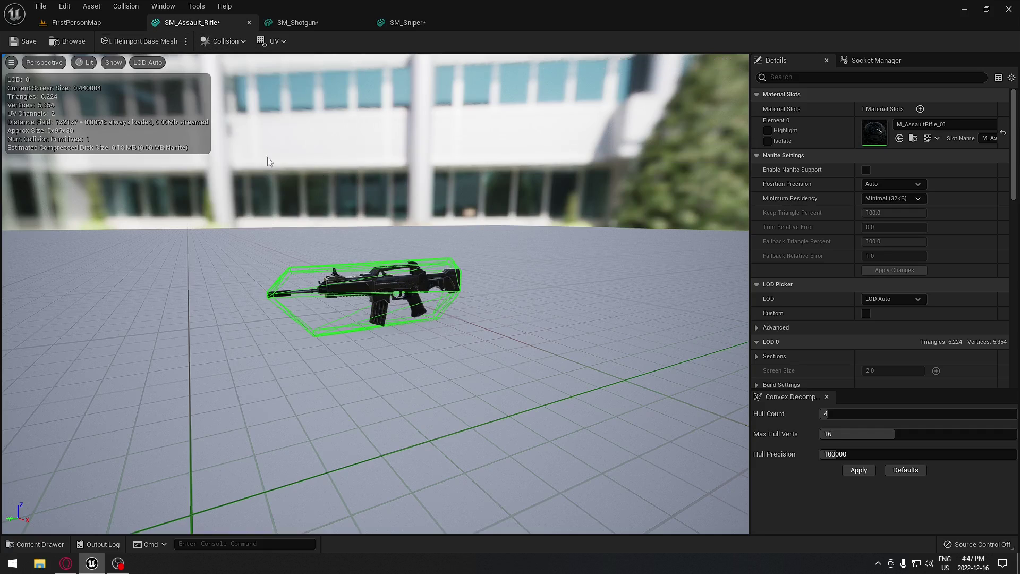
- Add a 26DOP simplified collision to the SM_Shotgun static mesh and save it
click(291, 22)
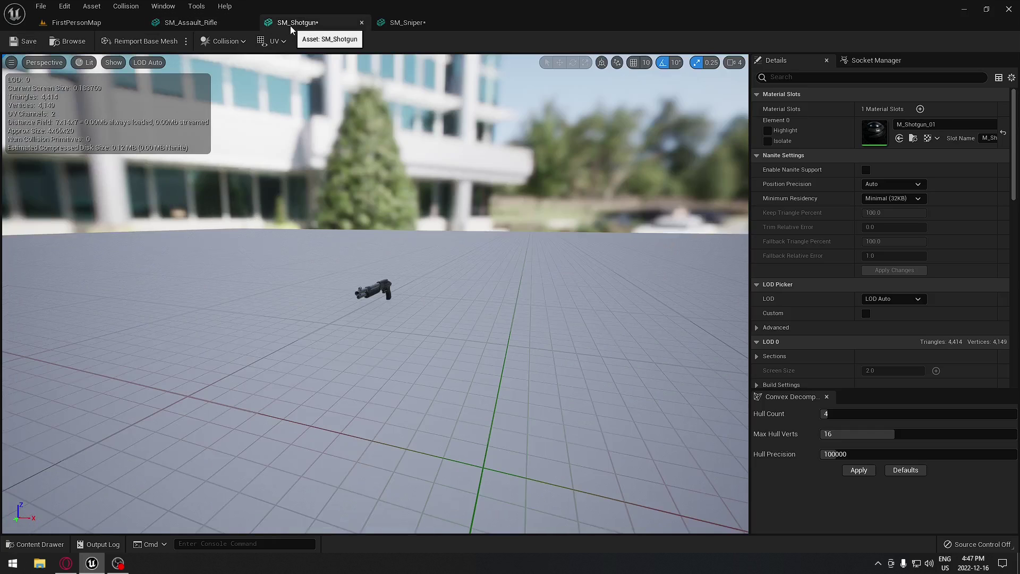
click(218, 42)
click(266, 137)
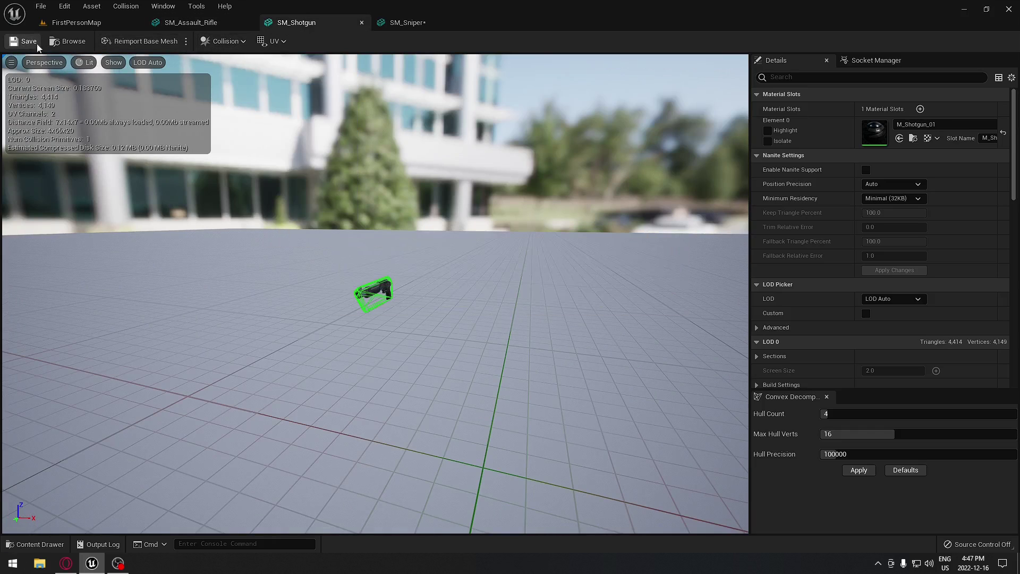
- Add a 26DOP simplified collision to the SM_Sniper static mesh and save it
click(393, 23)
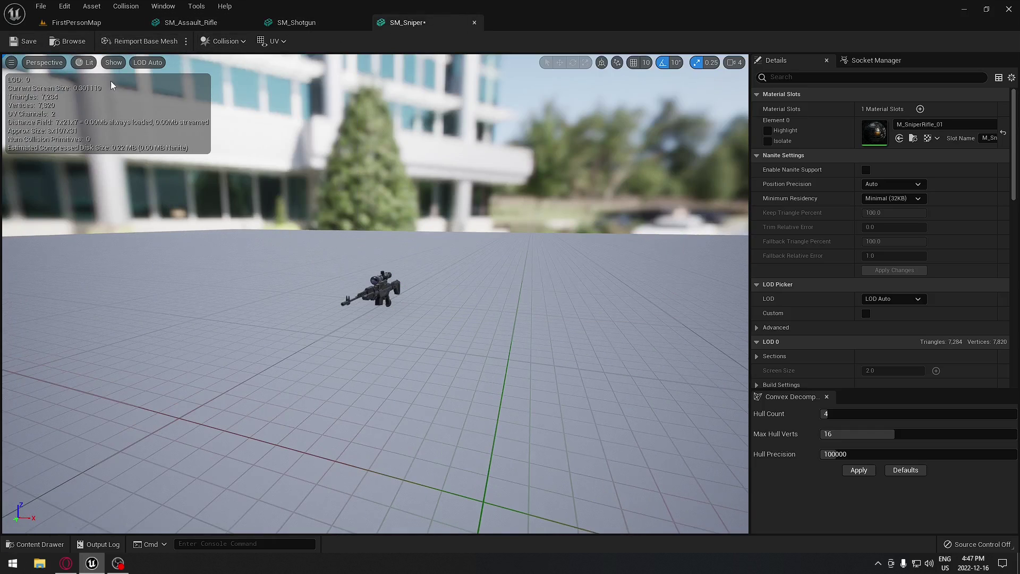
click(212, 41)
click(247, 137)
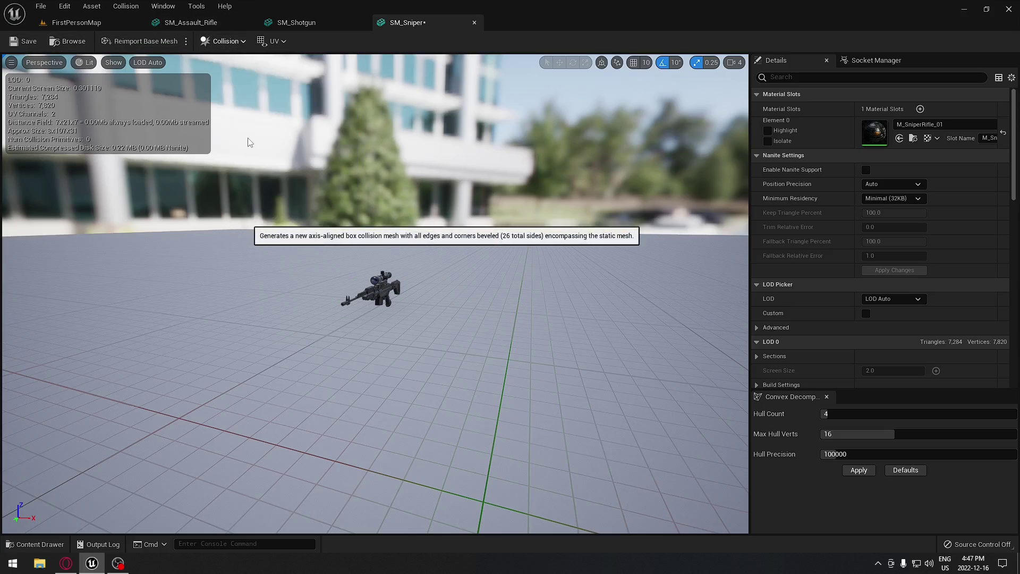
click(24, 42)
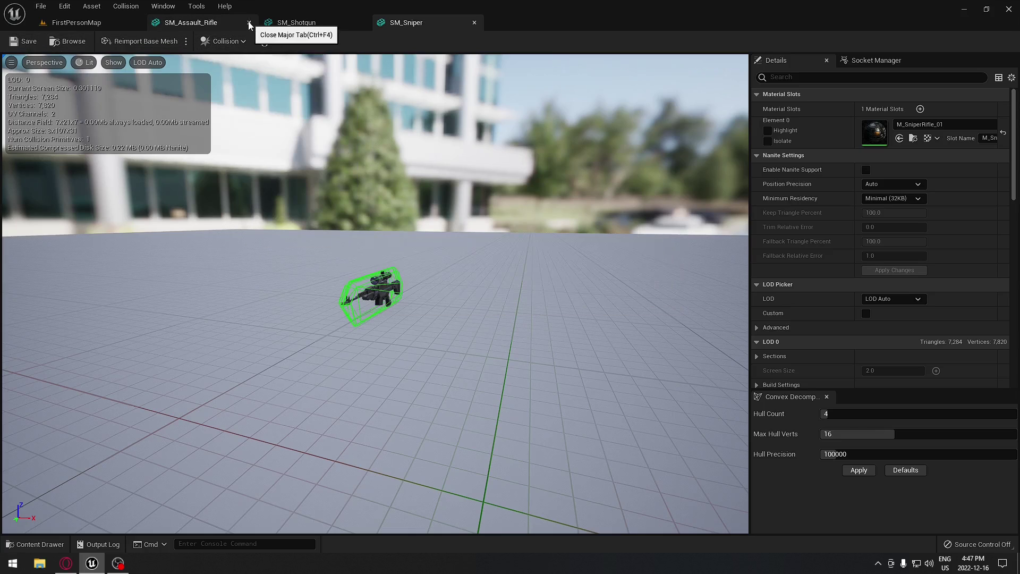
- Close the three static mesh editors and open the Items folder in 1-MyStuffs
click(249, 22)
click(249, 22)
click(249, 22)
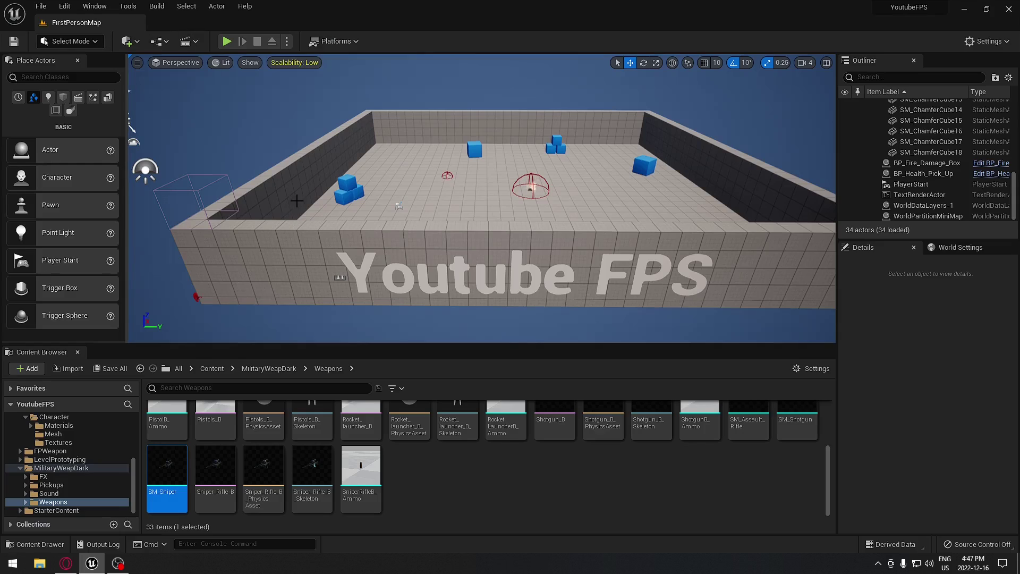
scroll(416, 414, up, 3)
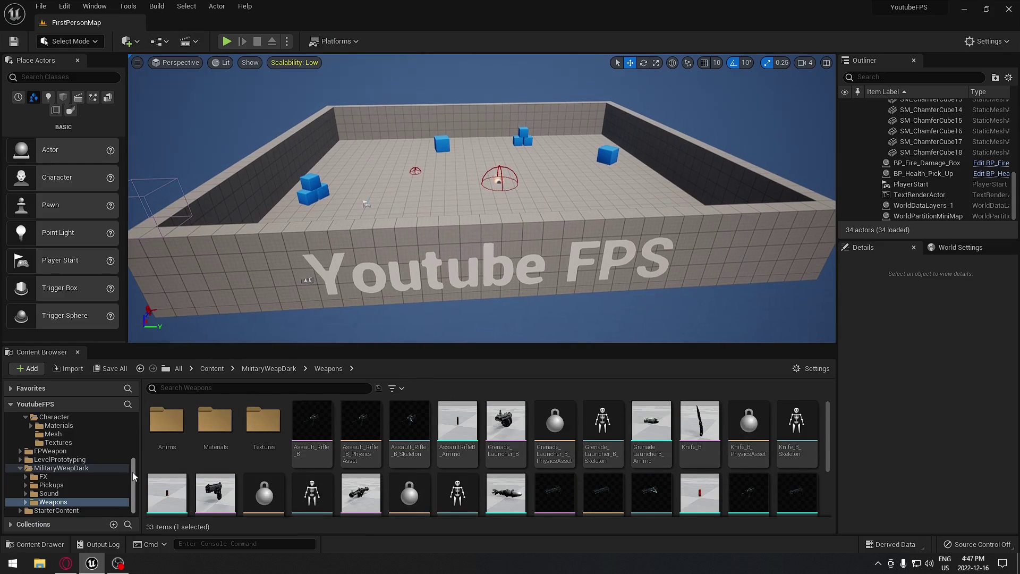
scroll(63, 450, up, 5)
click(49, 452)
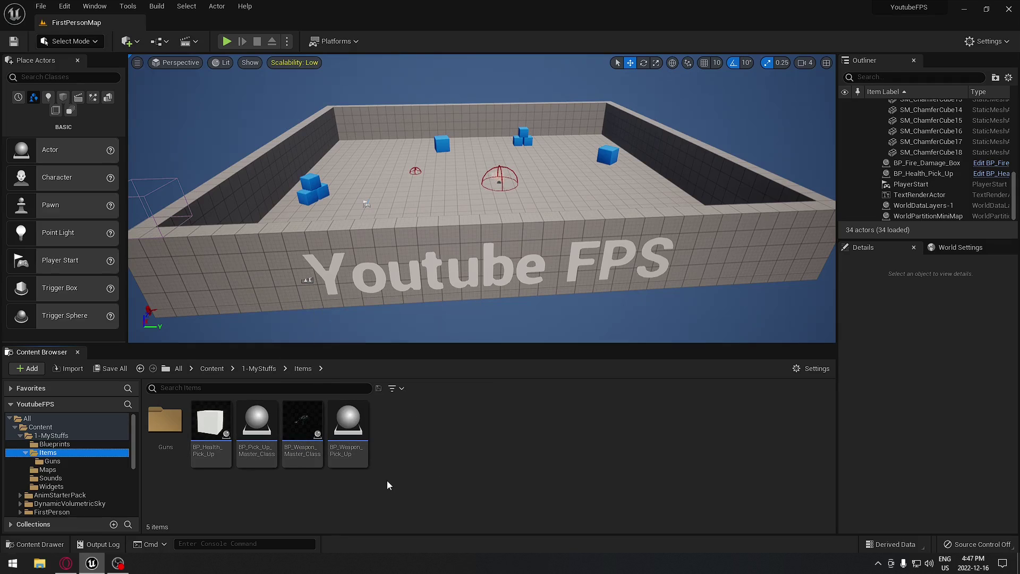
- Create a child blueprint class of BP_Weapon_Master_Class named BP_Assault_Rile
click(302, 433)
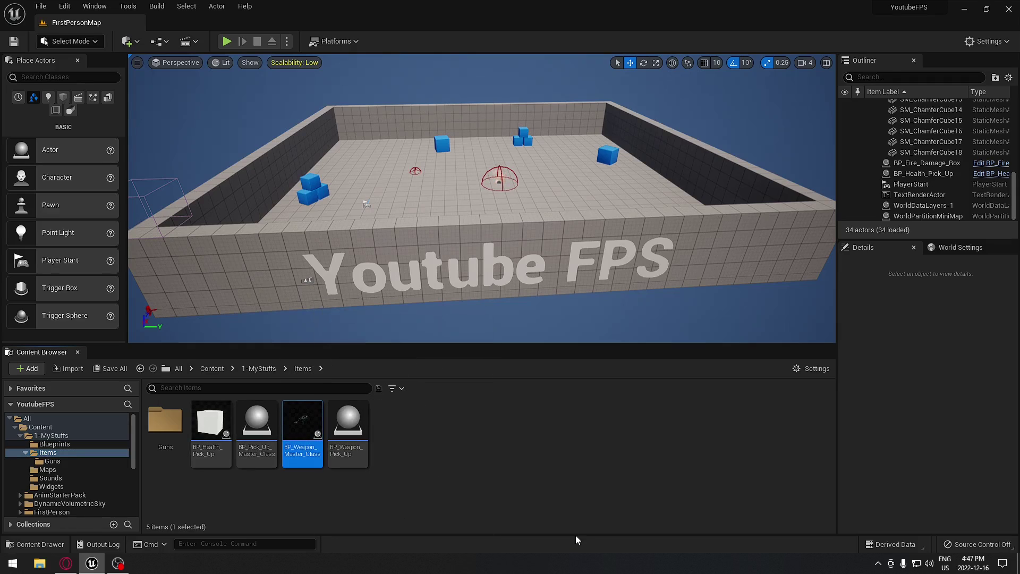
right_click(299, 425)
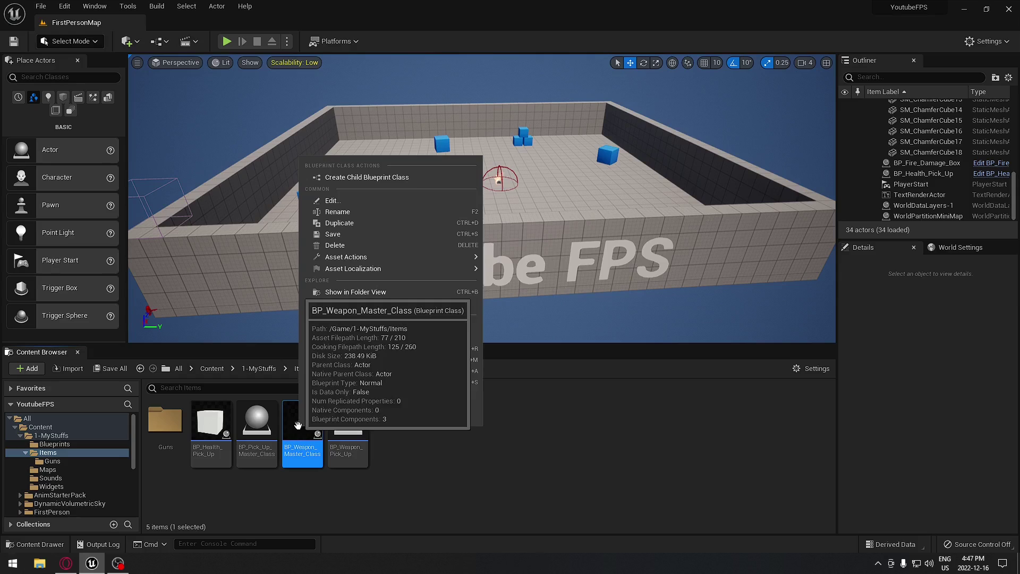
click(420, 178)
key(Right)
key(BackSpace)
key(BackSpace)
key(BackSpace)
key(BackSpace)
key(BackSpace)
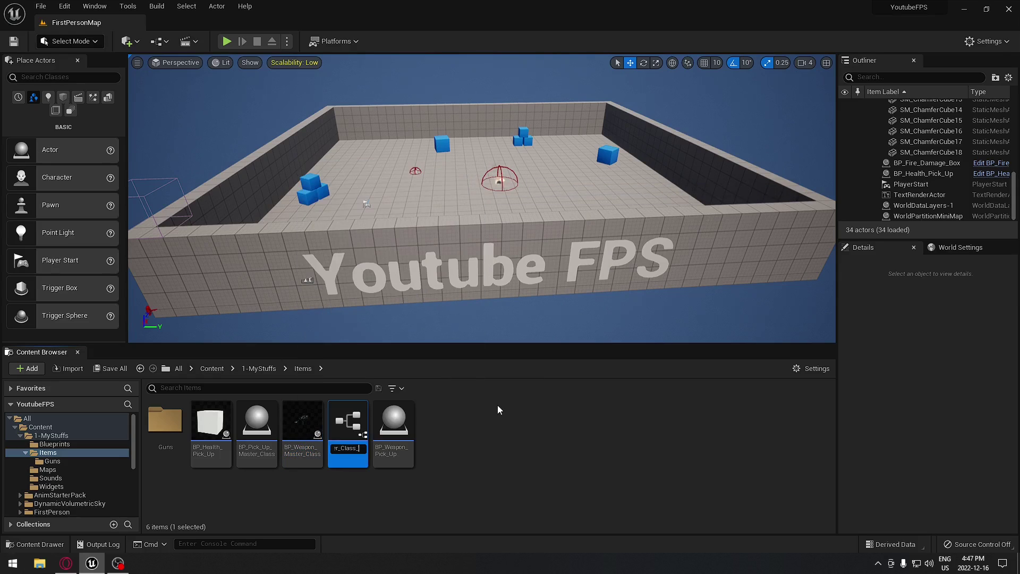
key(BackSpace)
key(BackSpace)
key(BackSpace)
key(BackSpace)
key(BackSpace)
key(BackSpace)
key(BackSpace)
key(BackSpace)
key(BackSpace)
key(BackSpace)
key(BackSpace)
key(BackSpace)
key(BackSpace)
key(BackSpace)
key(BackSpace)
key(BackSpace)
key(BackSpace)
key(BackSpace)
key(BackSpace)
key(BackSpace)
text(Assault_Rile)
key(Return)
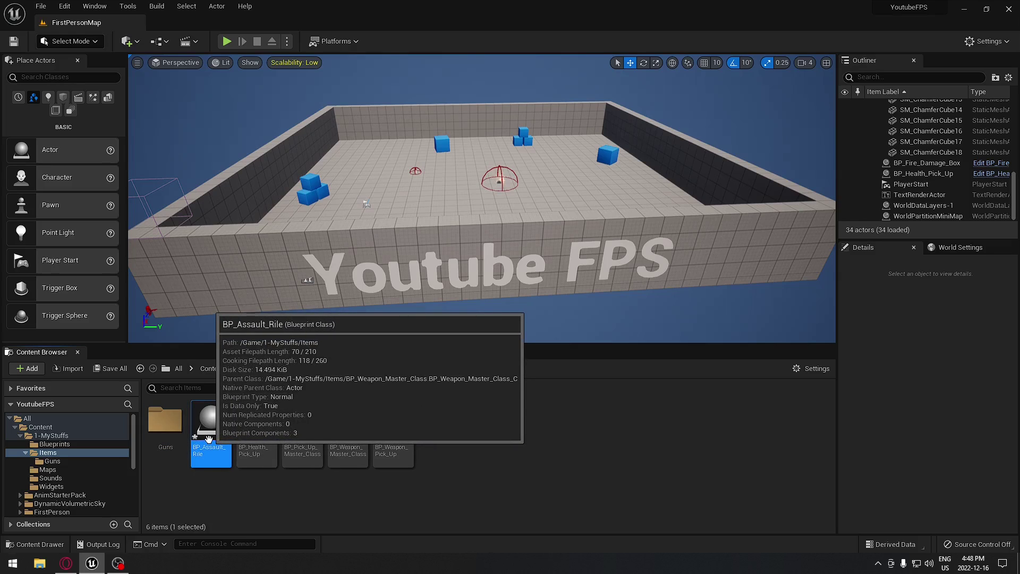
- Create a child blueprint class of BP_Weapon_Master_Class named BP_Shutgun
click(354, 434)
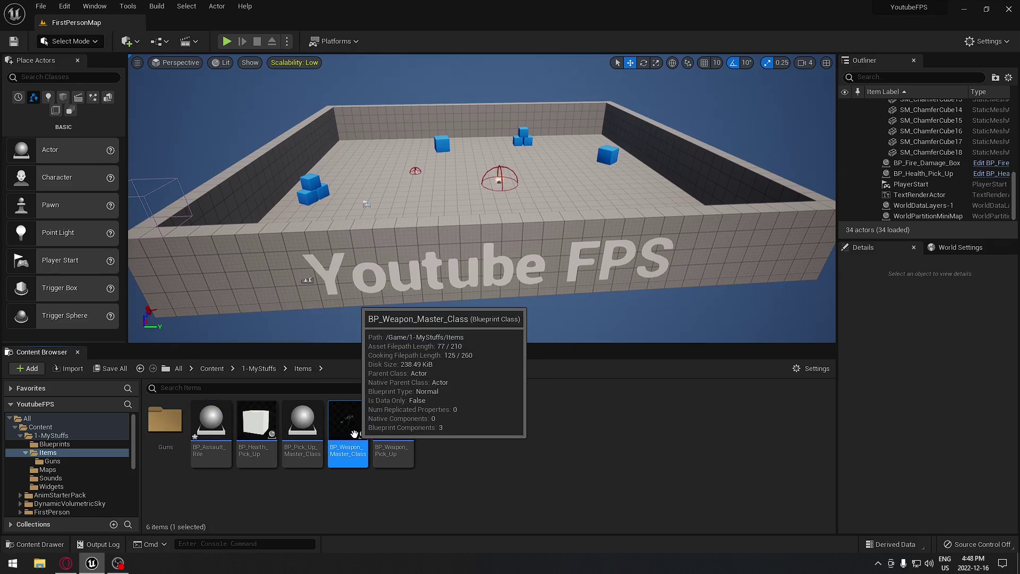
right_click(354, 434)
click(420, 184)
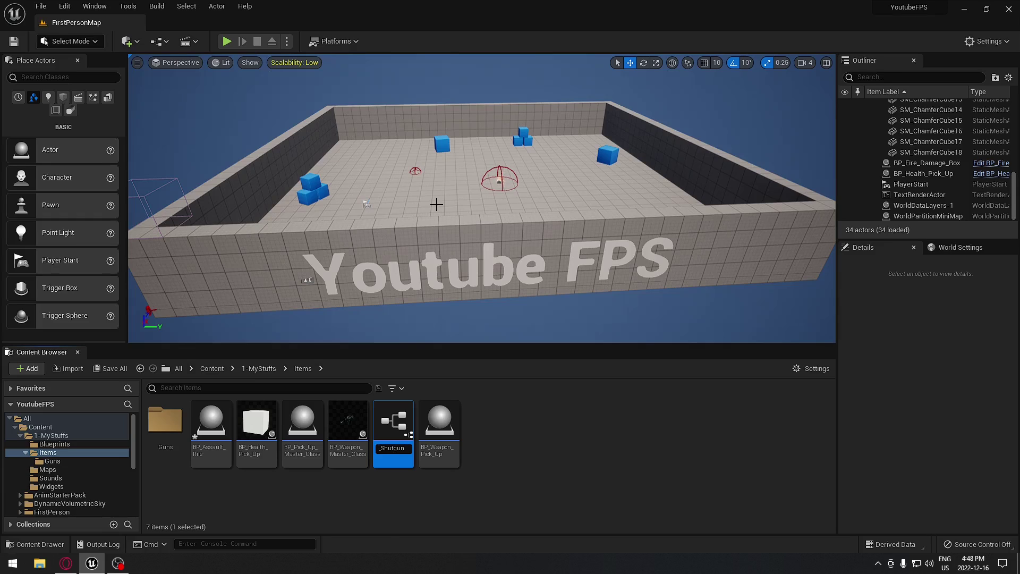
key(Return)
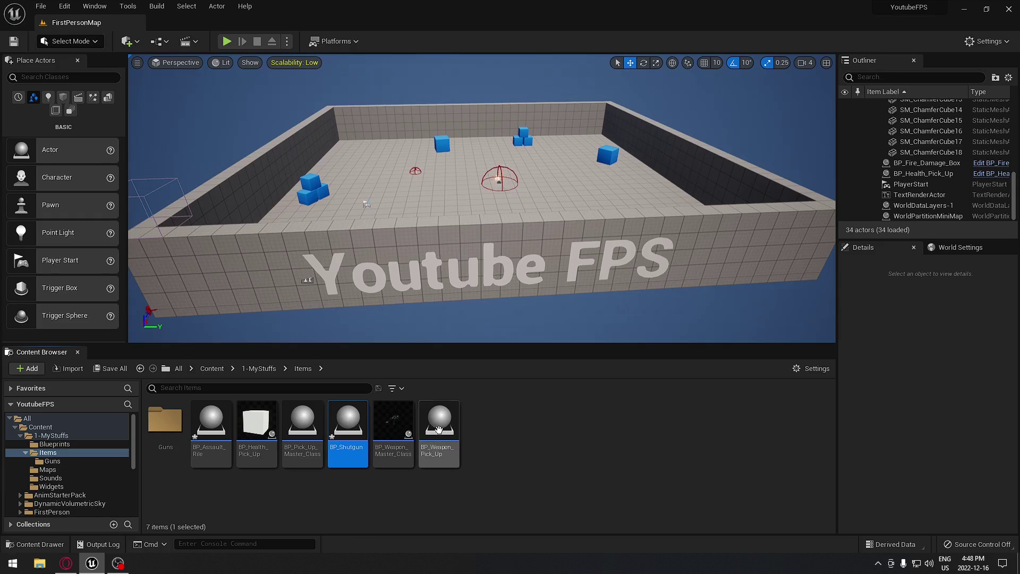
- Create a child blueprint class of BP_Weapon_Master_Class named BP_Sniper
right_click(393, 430)
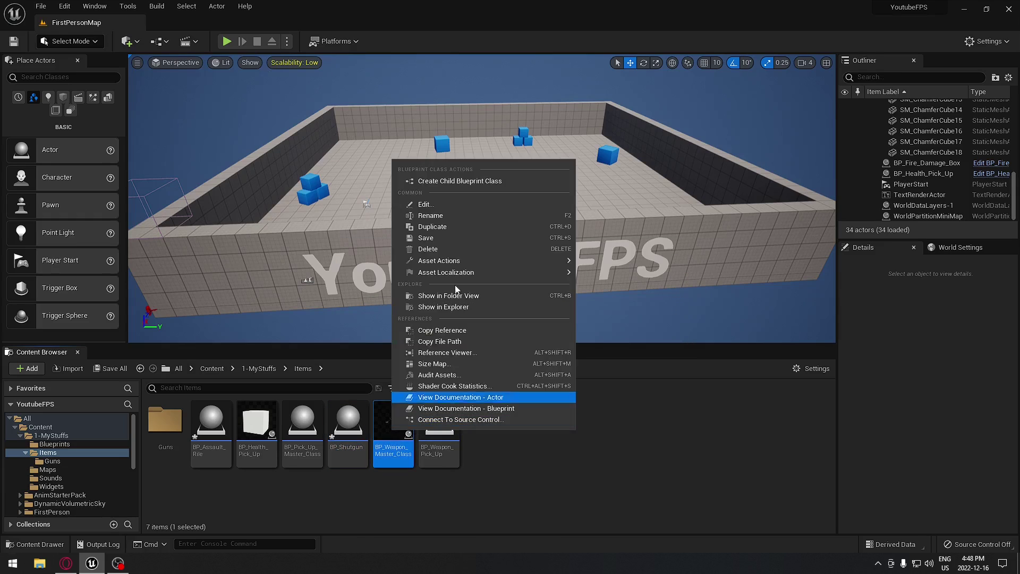
click(486, 180)
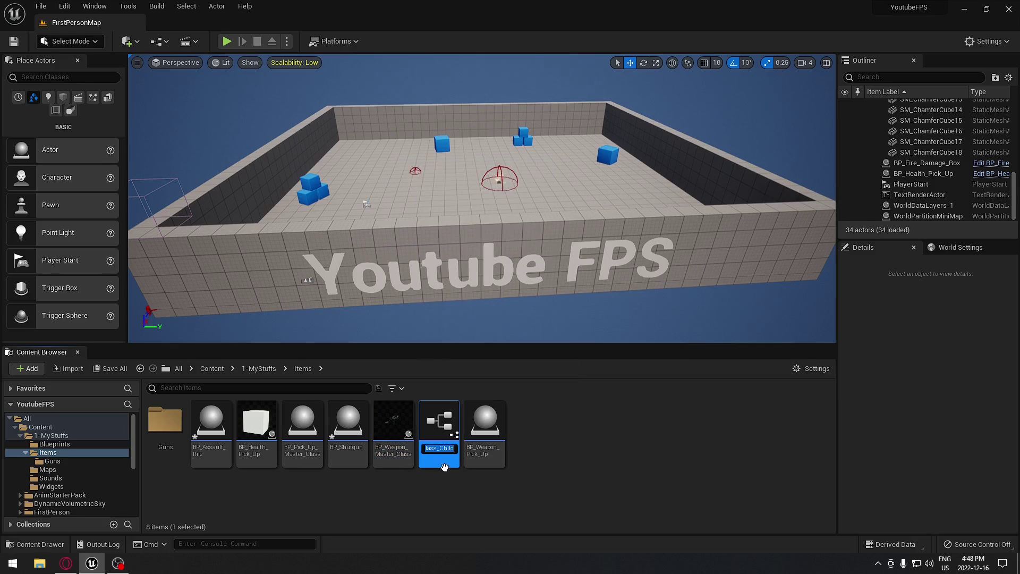
key(BackSpace)
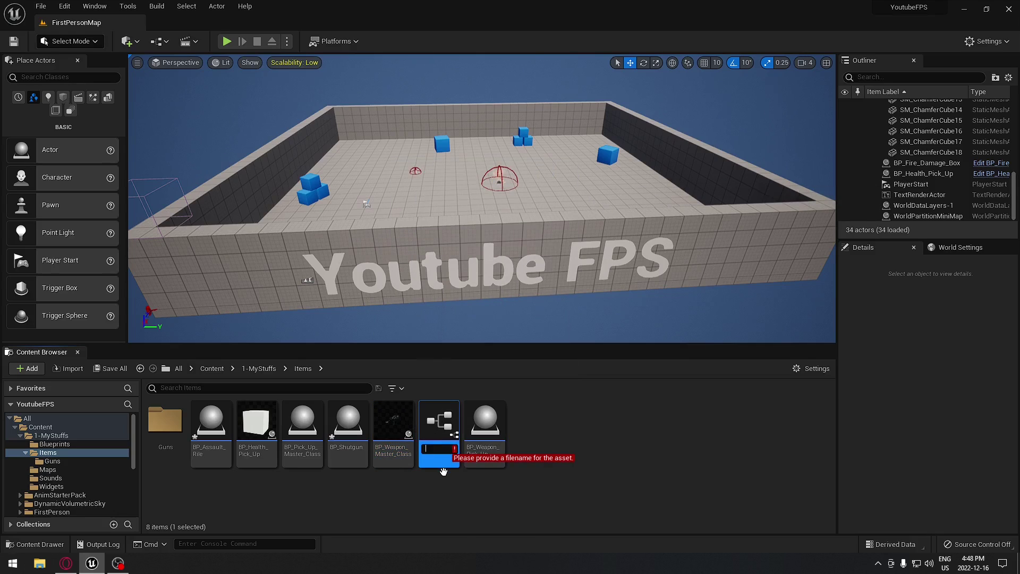
text(BP)
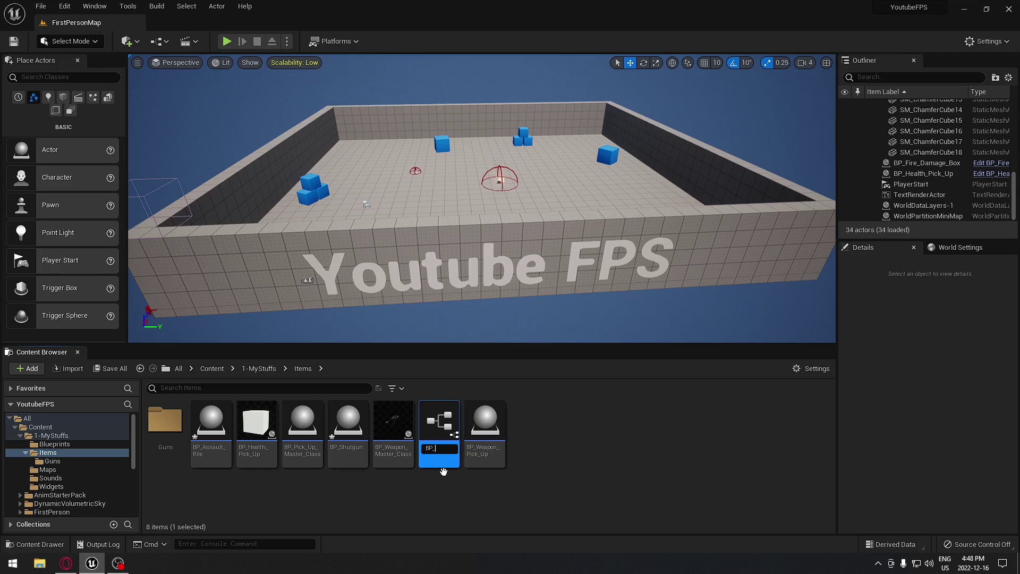
text(_Sniper)
key(Return)
click(477, 494)
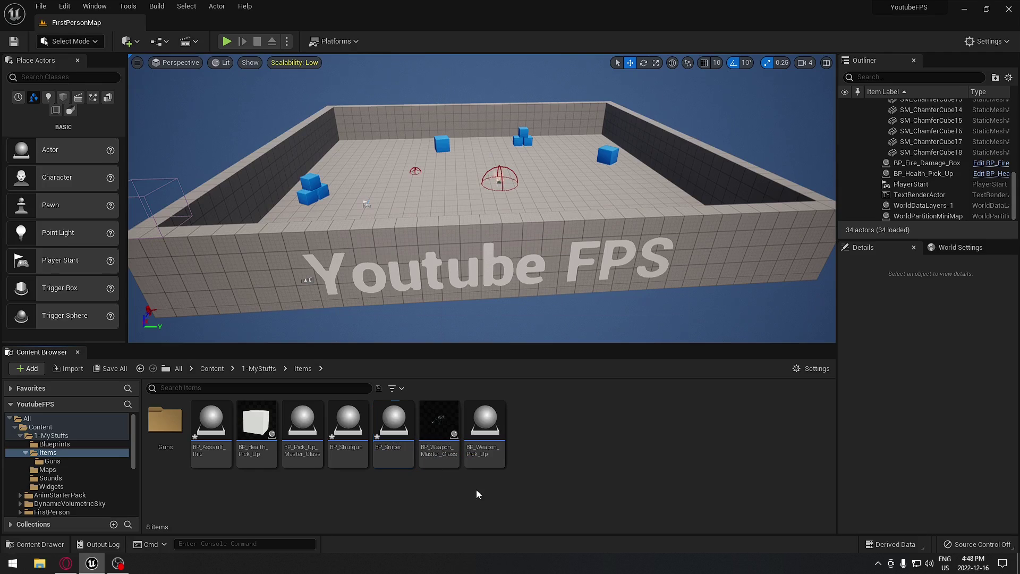
- Move the BP_Assault_Rile, BP_Shutgun and BP_Sniper blueprints into the Guns folder
click(348, 428)
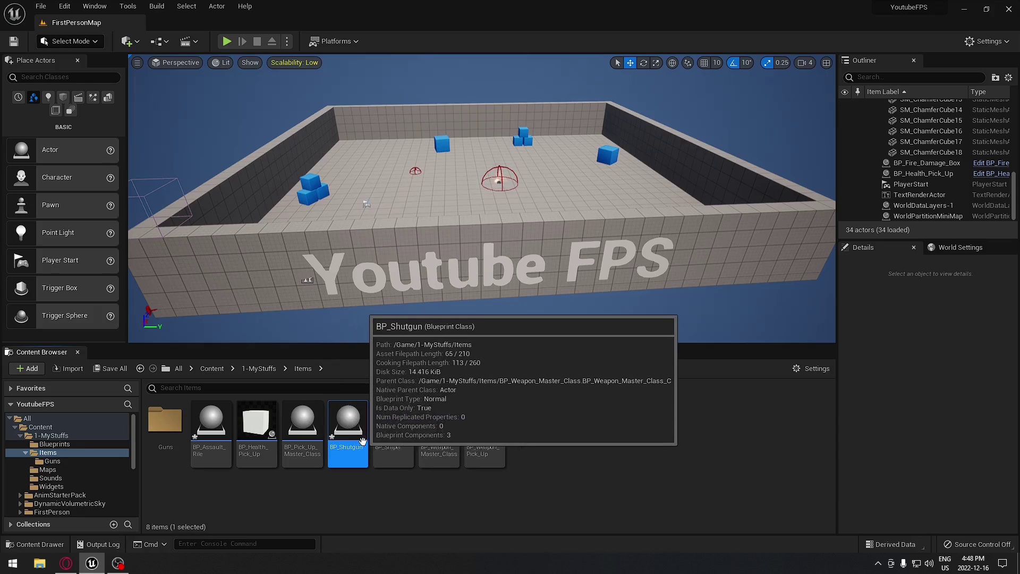
ctrl+click(393, 428)
ctrl+click(211, 430)
drag(211, 430, 160, 444)
click(184, 461)
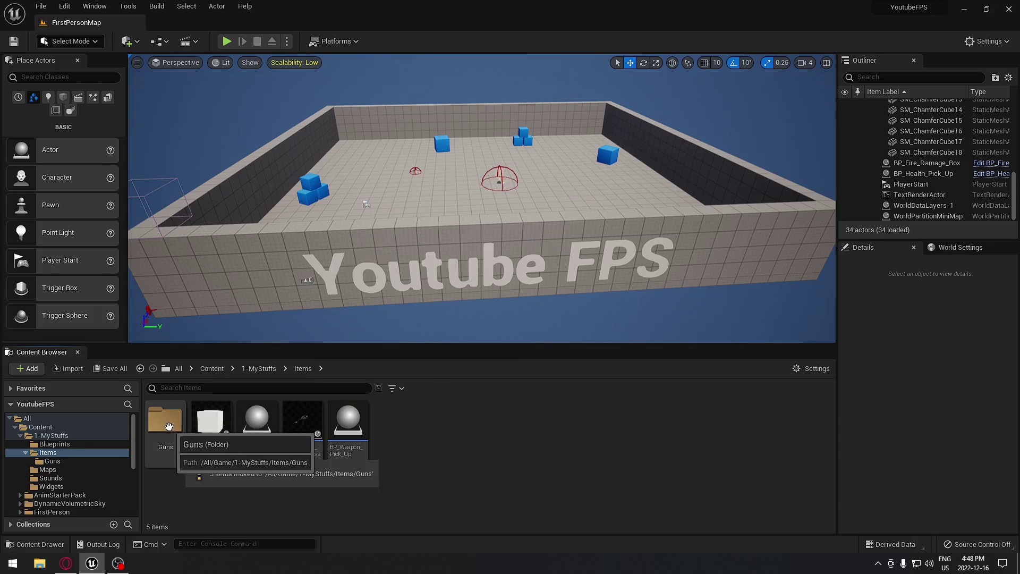
- Create a child blueprint class of BP_Weapon_Pick_Up named BP_Assault_Rifle_Pick_Up
click(359, 432)
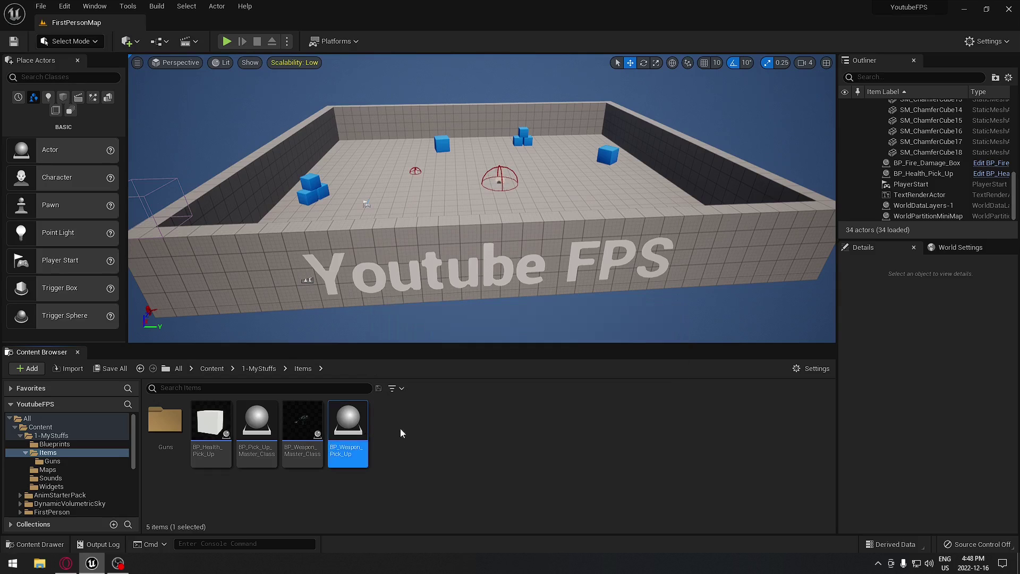
right_click(354, 433)
click(436, 187)
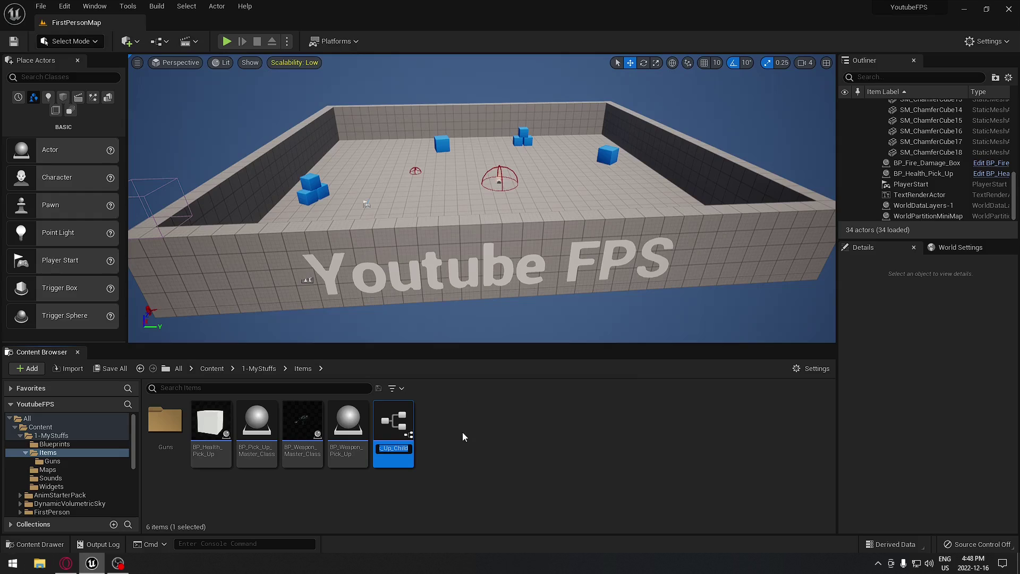
key(End)
key(BackSpace)
key(BackSpace)
key(BackSpace)
key(BackSpace)
key(BackSpace)
key(BackSpace)
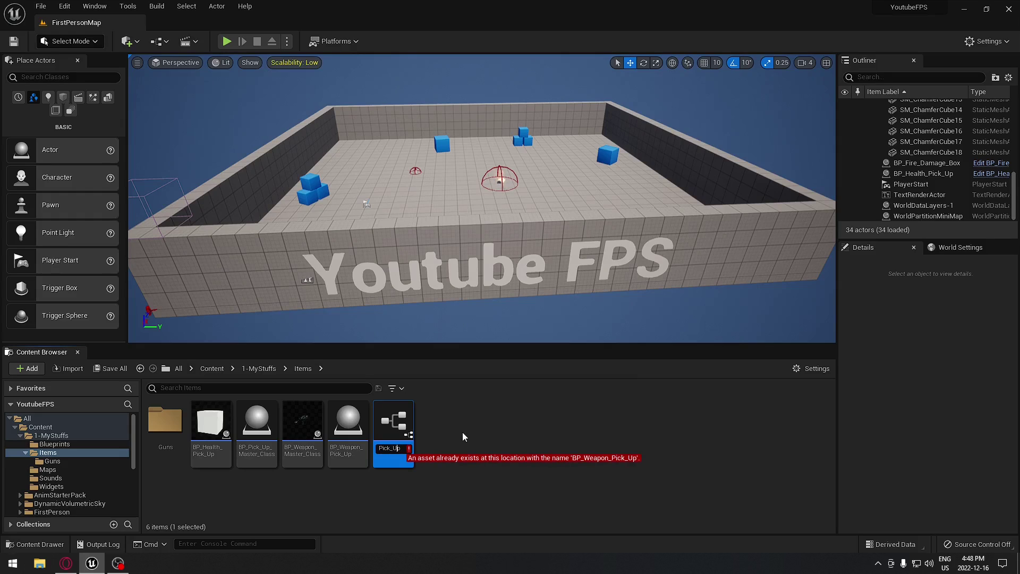
key(Home)
key(Right)
key(Right)
key(Right)
key(Delete)
key(Delete)
key(Delete)
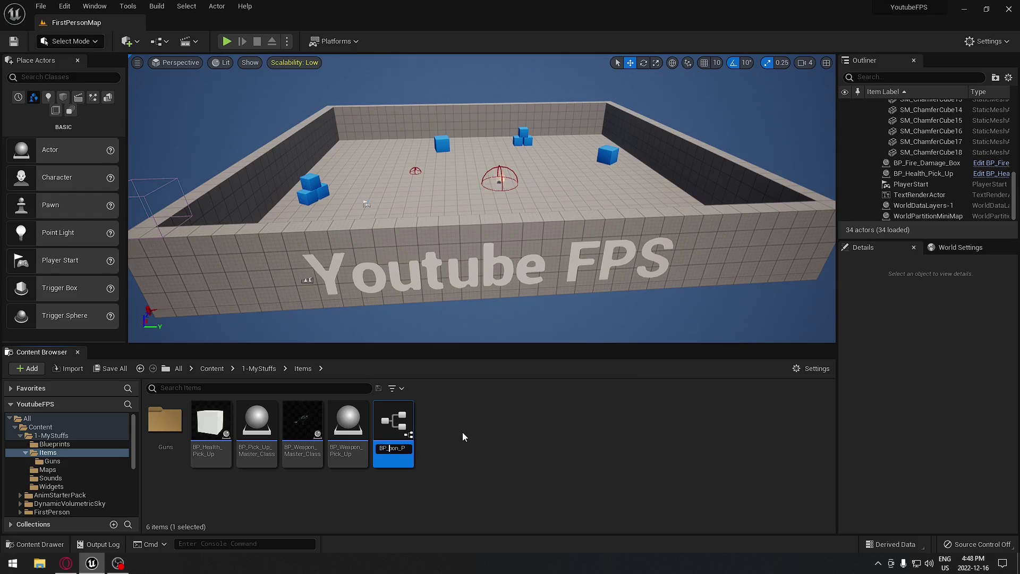
text(Assault)
text(_Rifl)
text(e_Pick_Up)
key(Return)
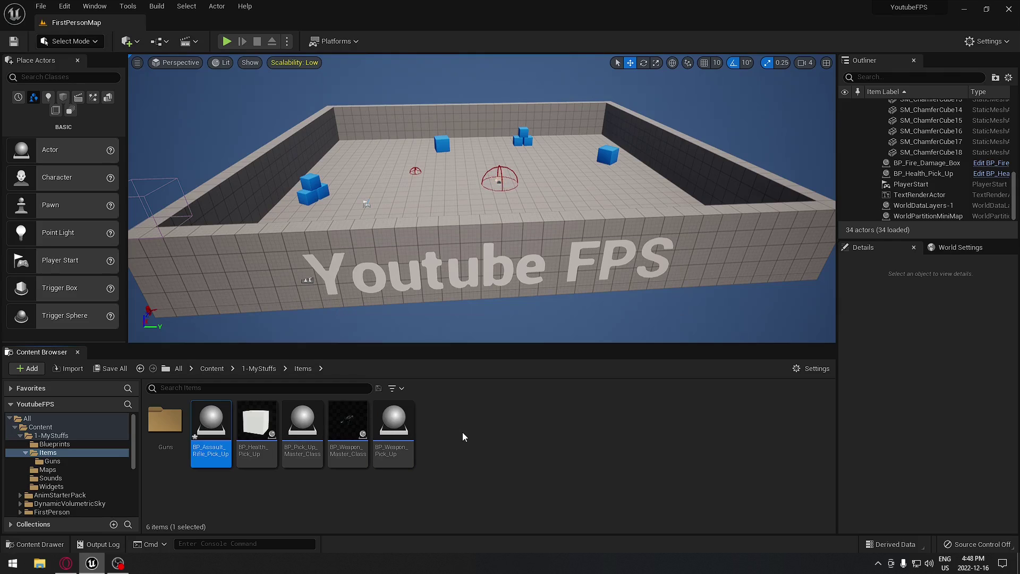
- Create another child blueprint class of BP_Weapon_Pick_Up and keep its default name
right_click(406, 430)
click(460, 196)
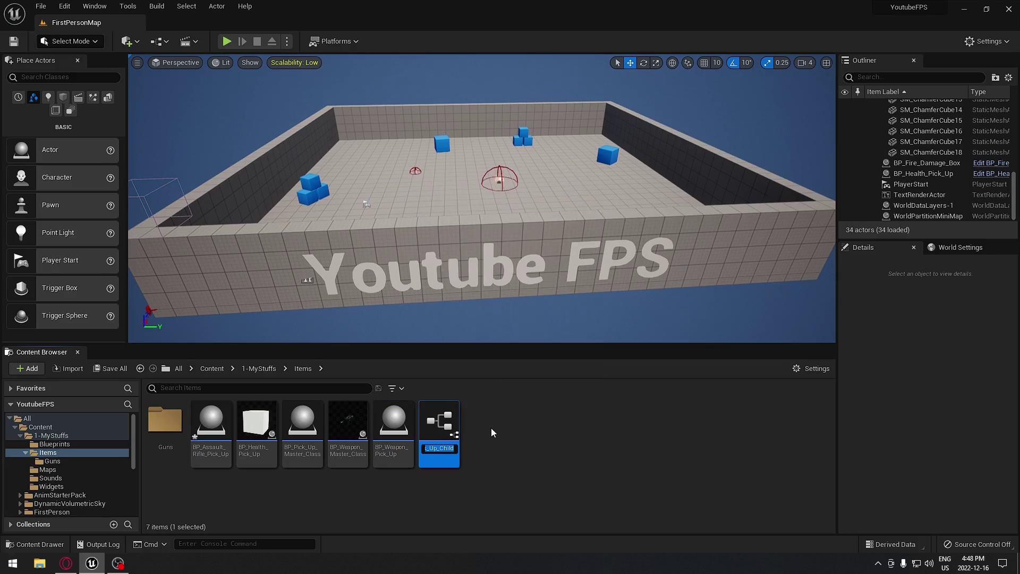
key(Return)
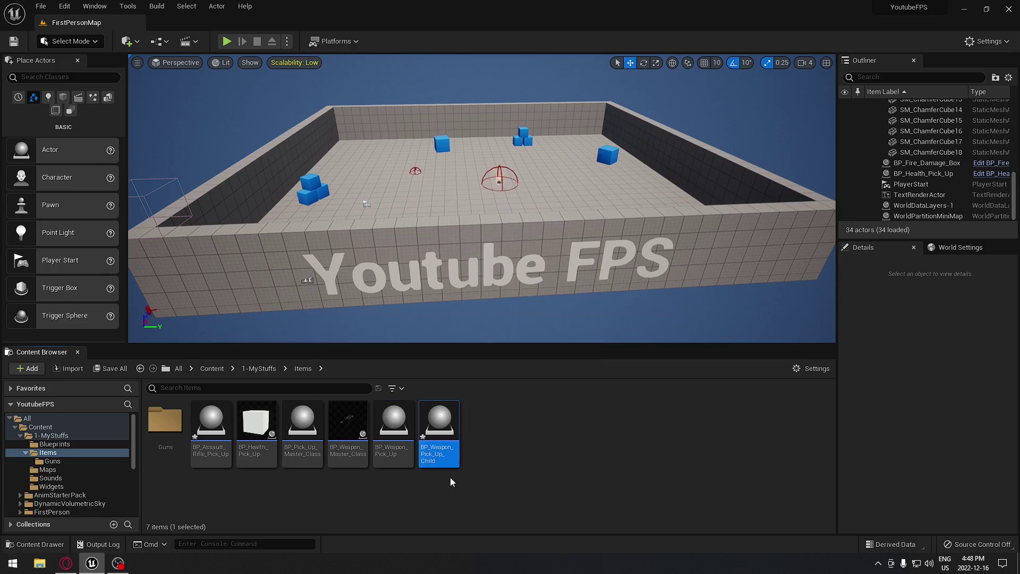
- Rename the new child blueprint of BP_Weapon_Pick_Up as BP_Shutgun_Pick_Up
click(444, 450)
key(BackSpace)
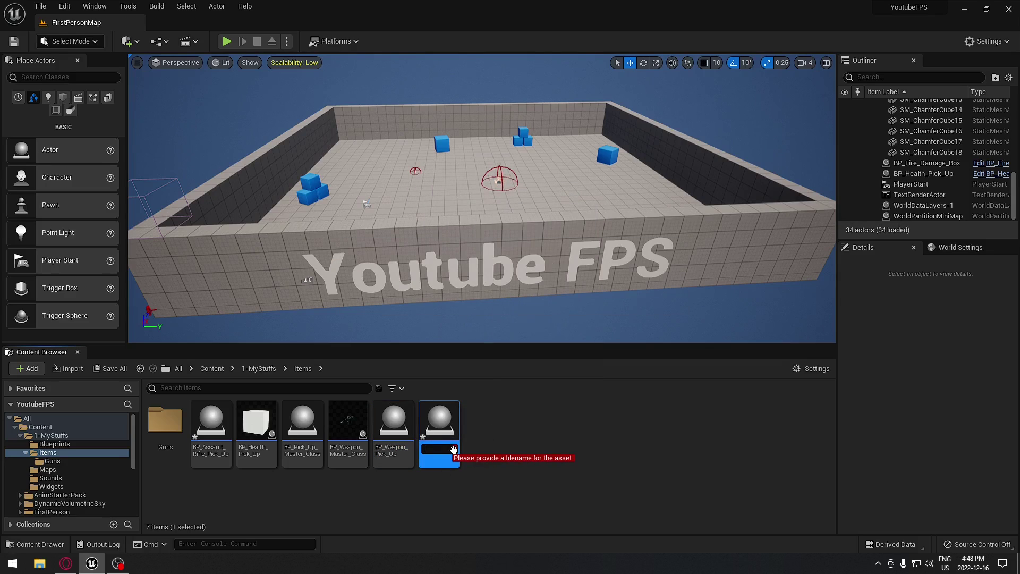
text(BP_Shutgun_Pick_Up)
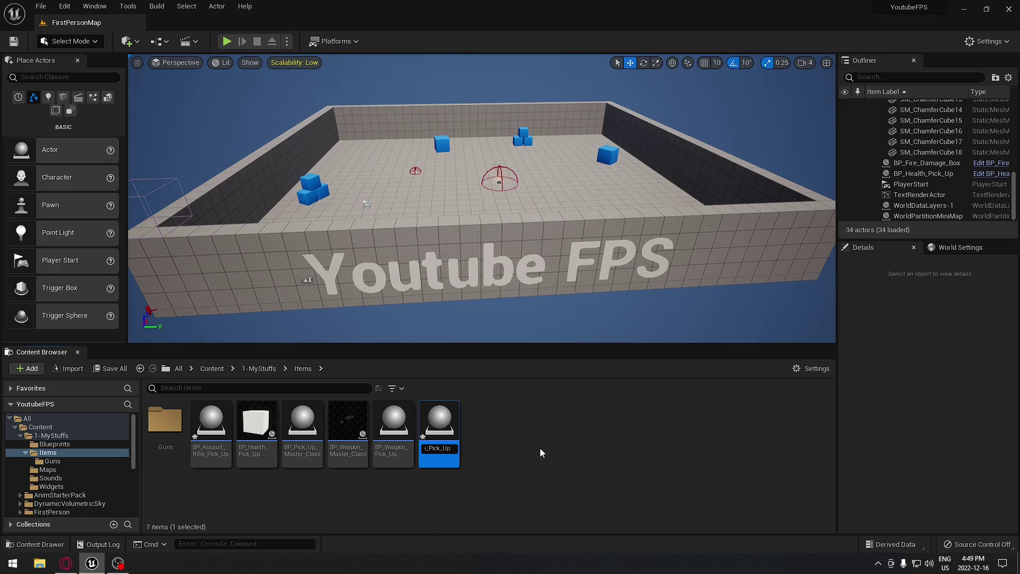
key(Return)
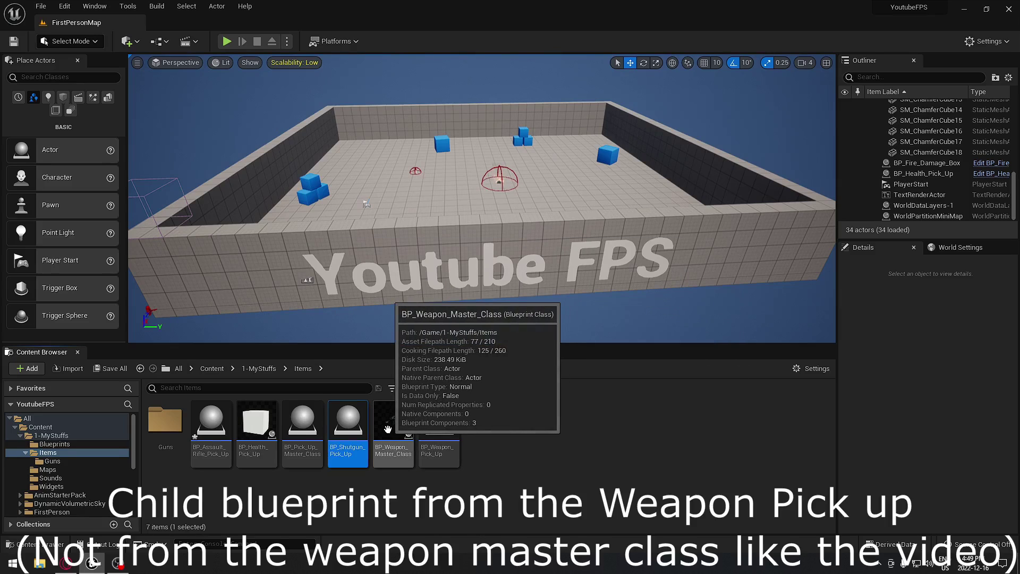
- Create a child blueprint class of BP_Weapon_Master_Class named BP_Sniper_Master_Class
right_click(393, 425)
click(457, 182)
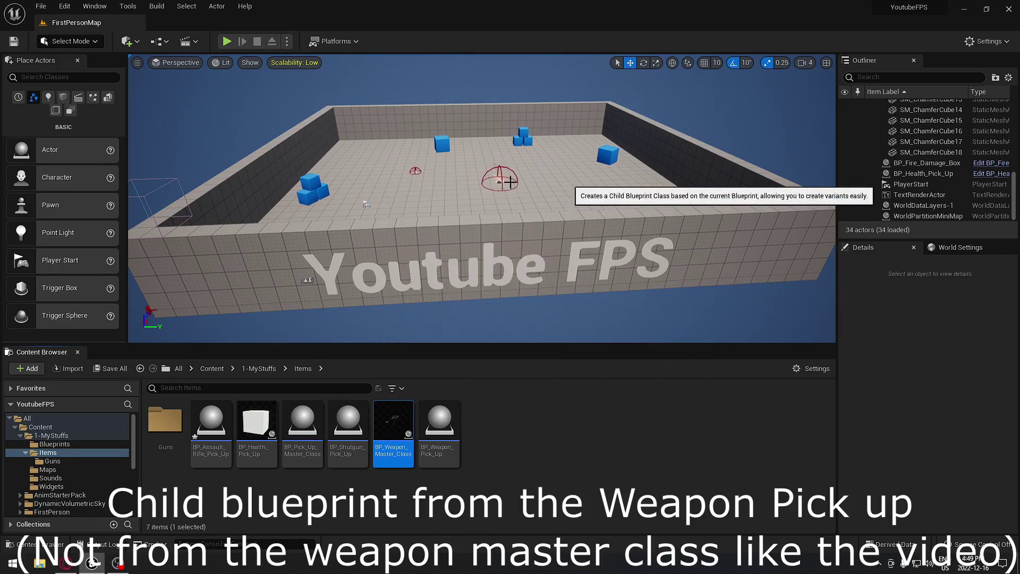
text(BP_Weapon_Master_Class)
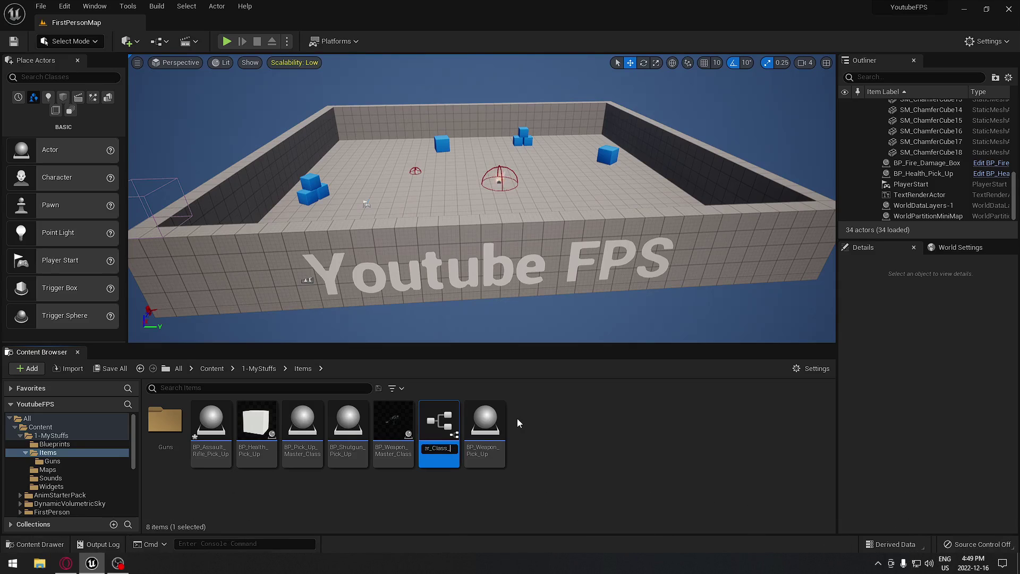
key(Left)
key(Left)
key(Left)
key(Left)
key(Left)
key(Left)
key(Left)
key(Left)
key(Left)
key(Left)
key(Left)
key(Left)
key(Left)
key(Left)
key(Left)
key(Left)
key(Left)
key(Left)
key(Left)
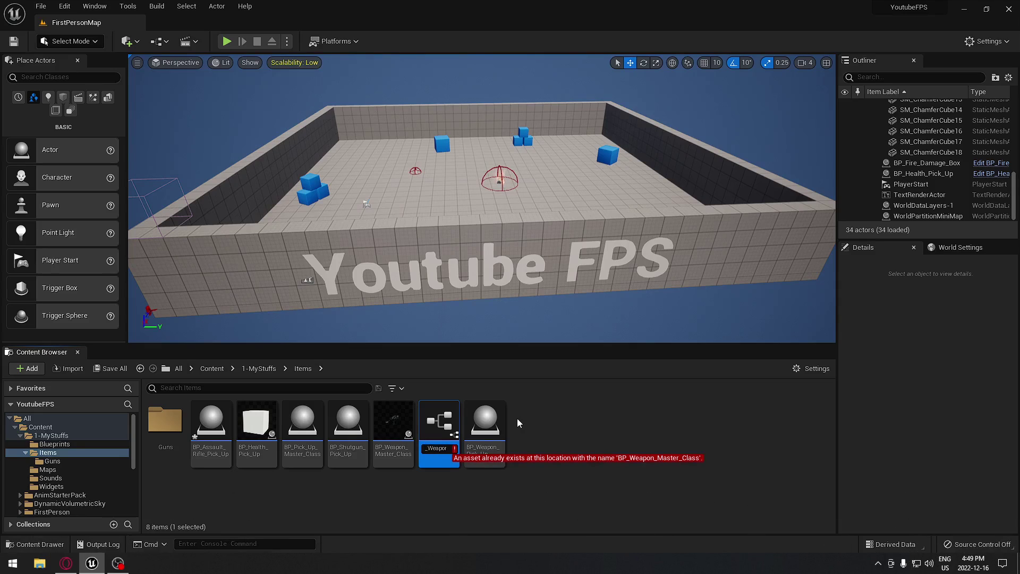
key(Delete)
key(Delete)
key(Delete)
key(Delete)
key(Delete)
key(Delete)
text(SniperM)
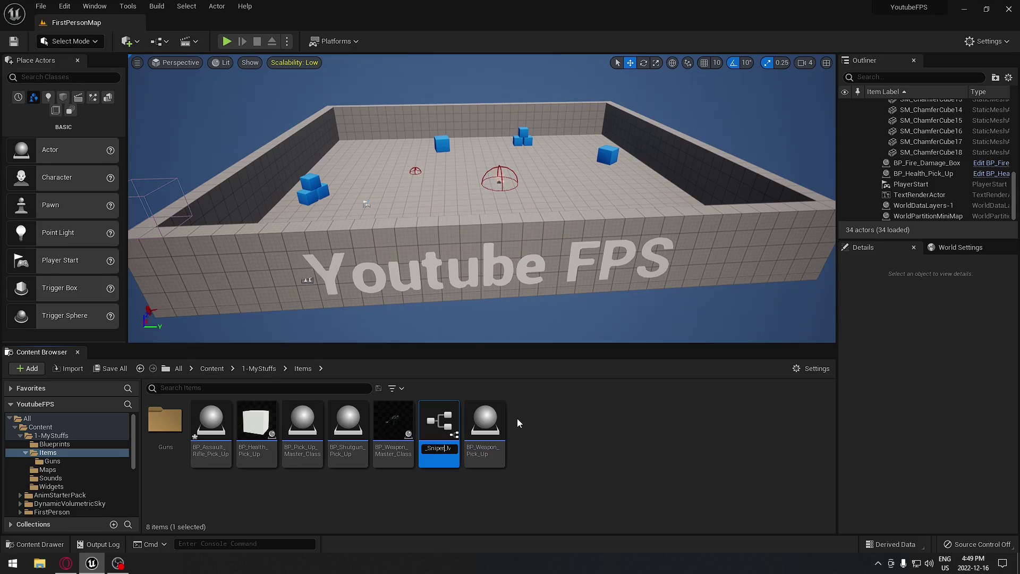
key(Return)
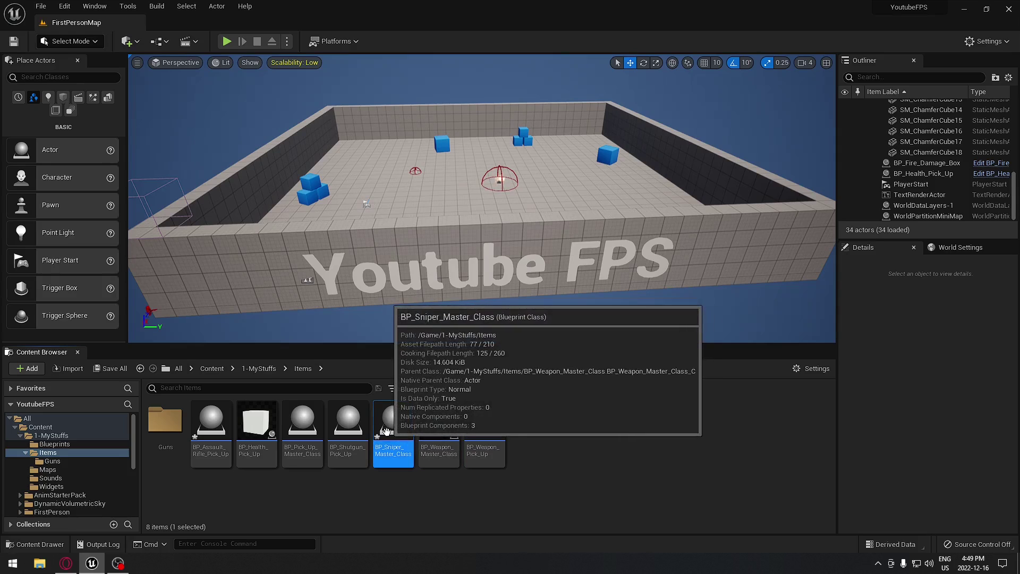
- Move BP_Assault_Rifle_Pick_Up, BP_Shutgun_Pick_Up and BP_Sniper_Master_Class into the Guns folder
ctrl+click(211, 428)
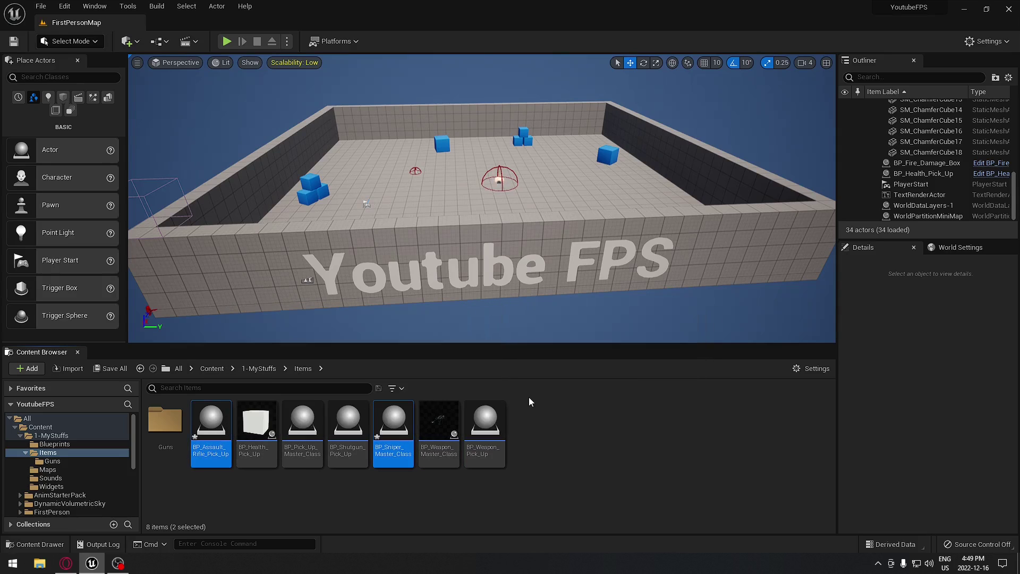
ctrl+click(348, 428)
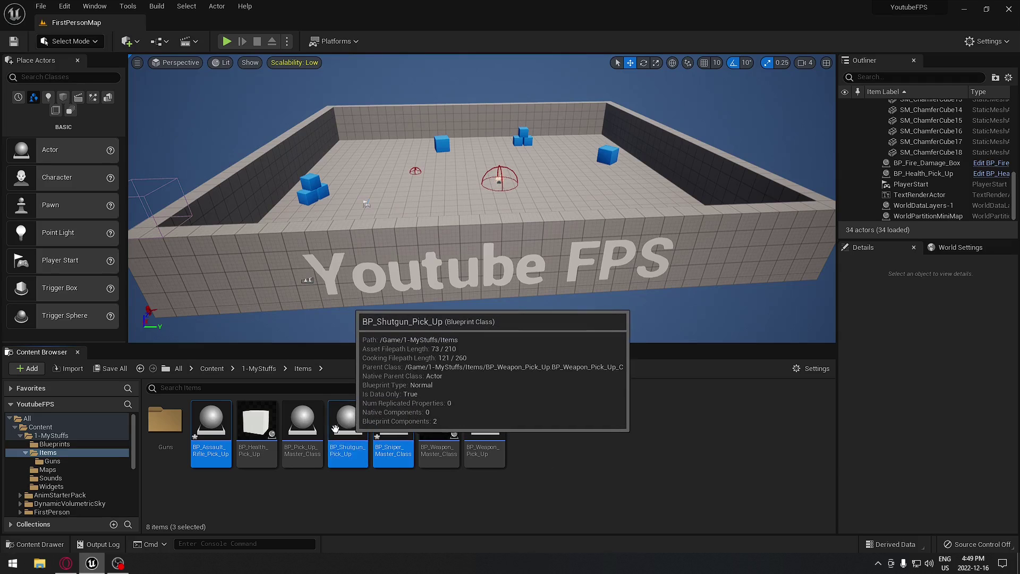
drag(348, 428, 179, 445)
click(187, 452)
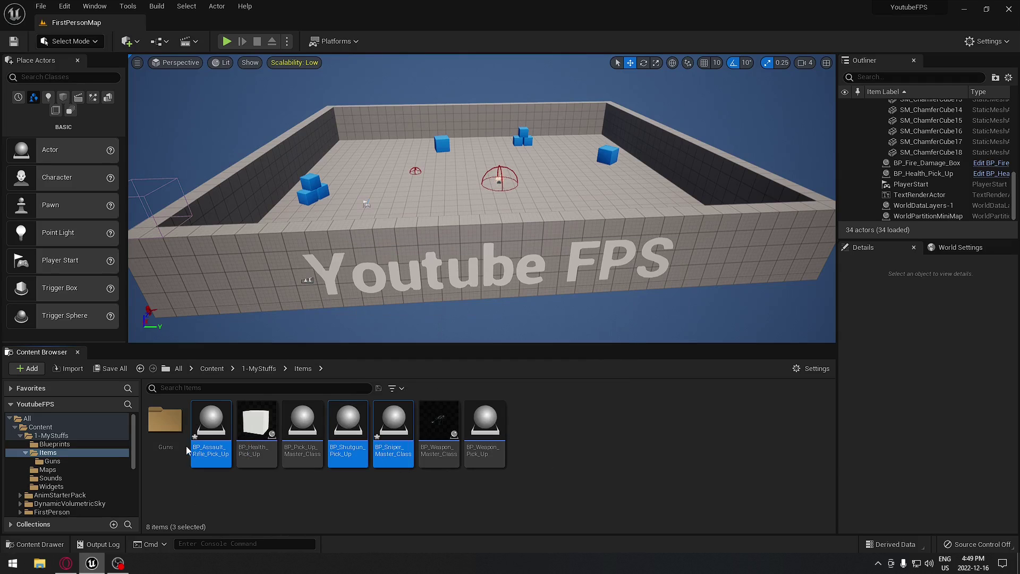
- In BP_Assault_Rile from the Guns folder, assign the Assault_Rifle_B skeletal mesh to First Person Gun and compile
double_click(164, 420)
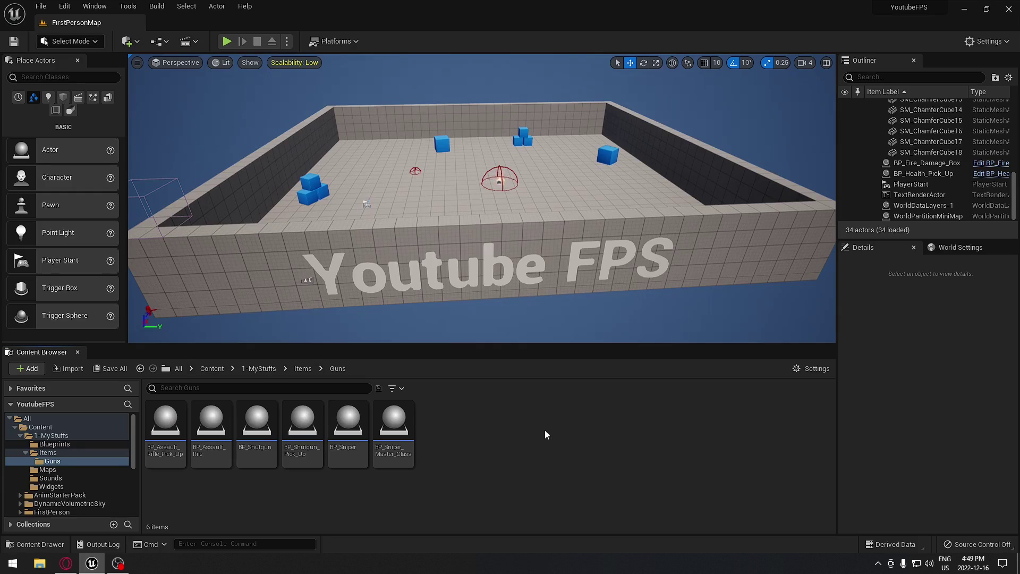
click(218, 428)
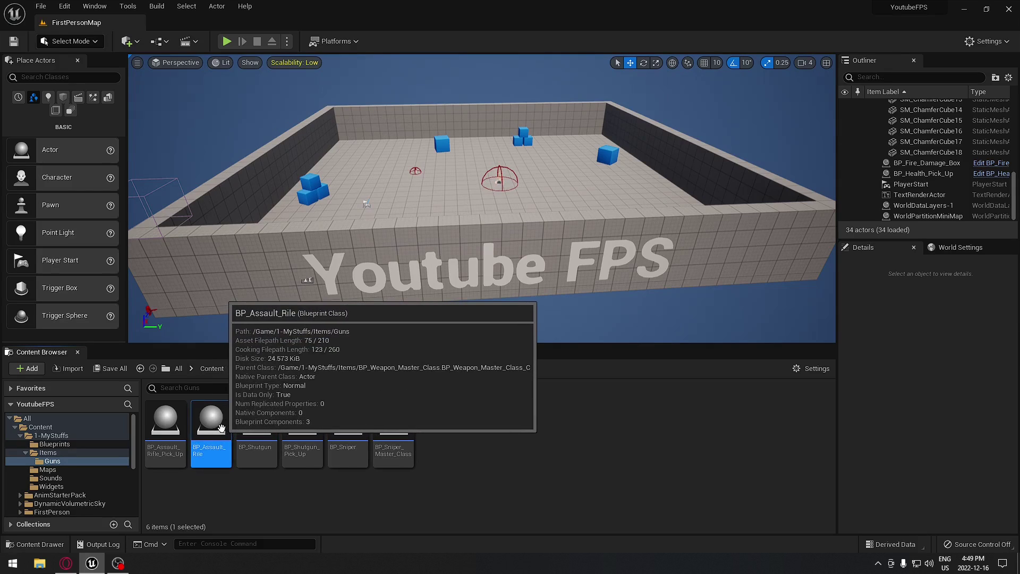
double_click(215, 426)
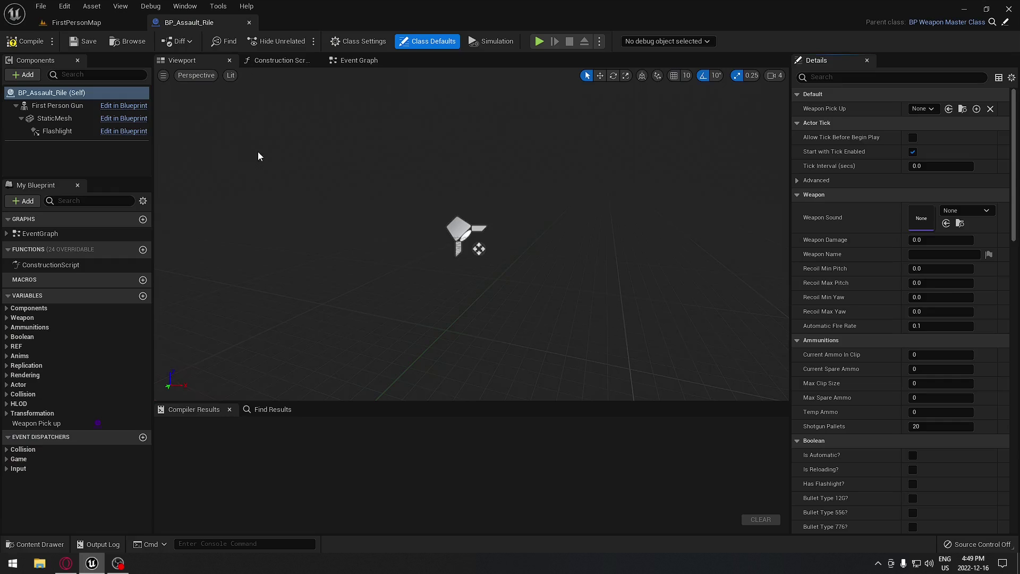
click(68, 105)
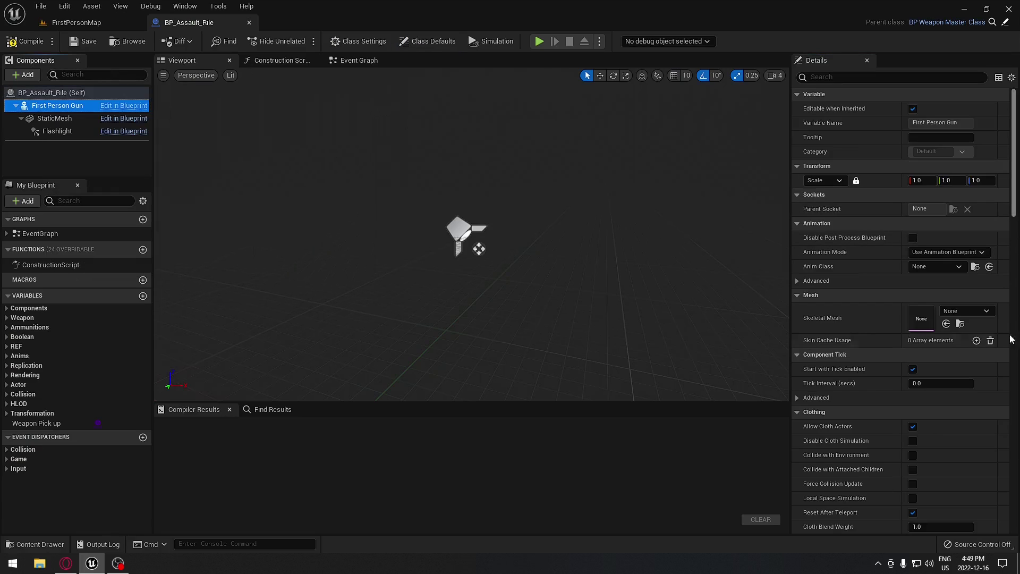
click(966, 311)
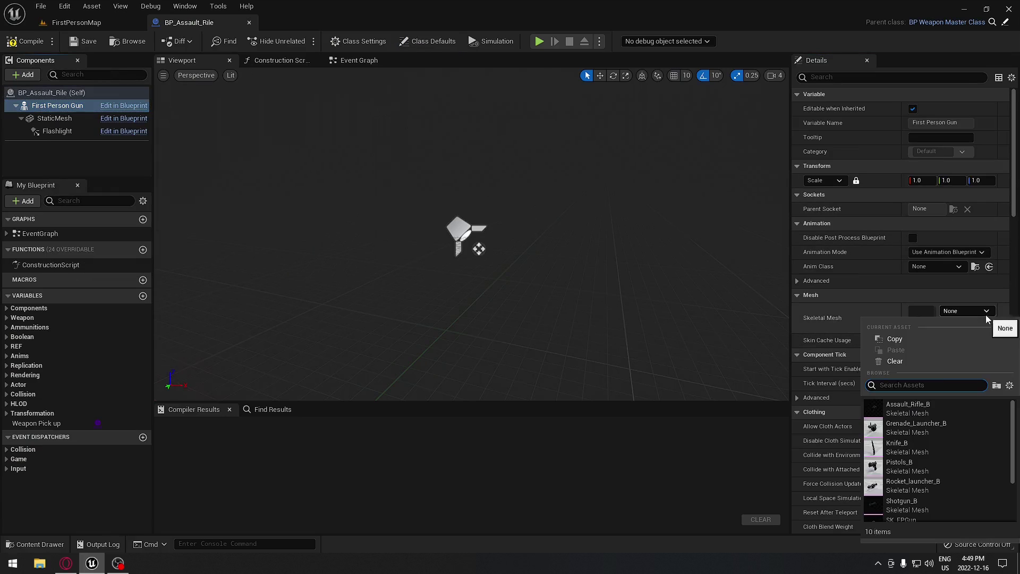
click(946, 408)
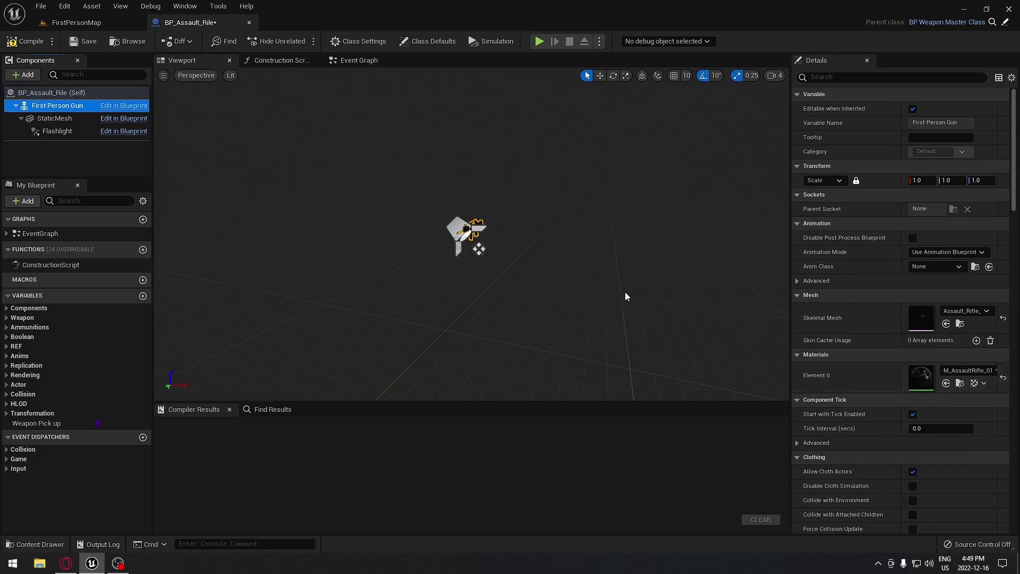
click(29, 42)
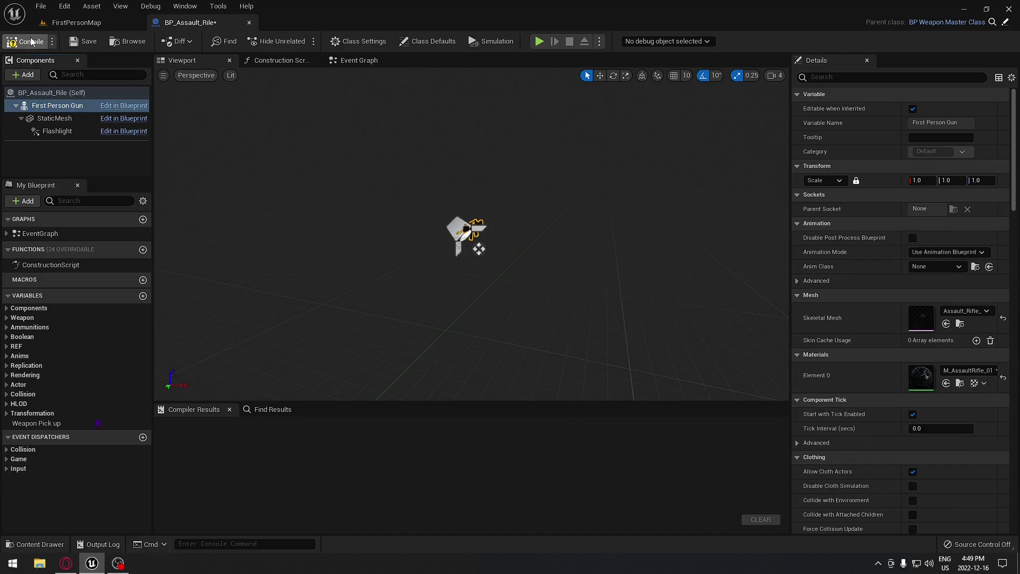
- Set the Weapon Pick Up class default of BP_Assault_Rile to BP_Assault_Rifle_Pick_Up, then compile and close the blueprint
click(40, 96)
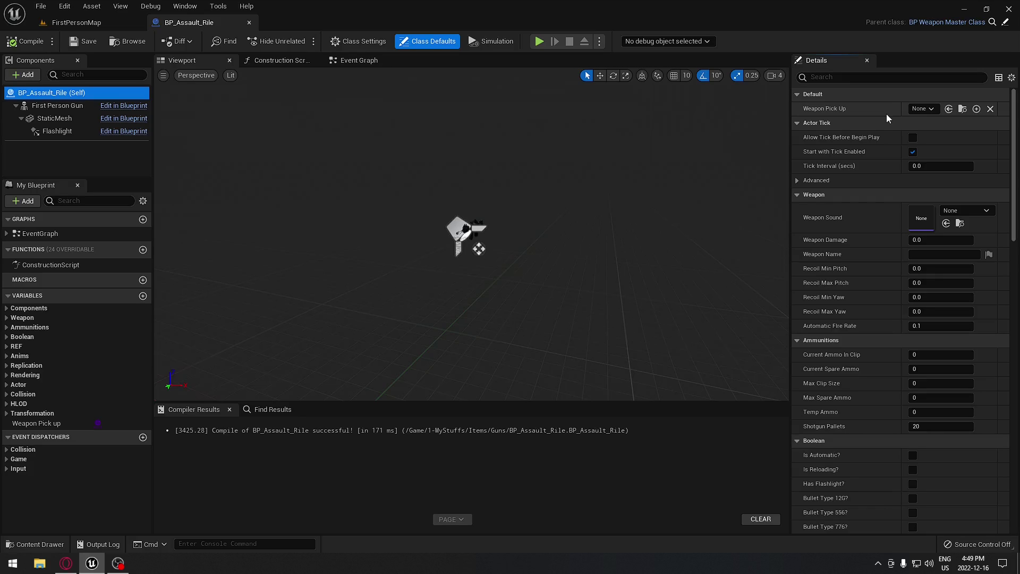
click(928, 109)
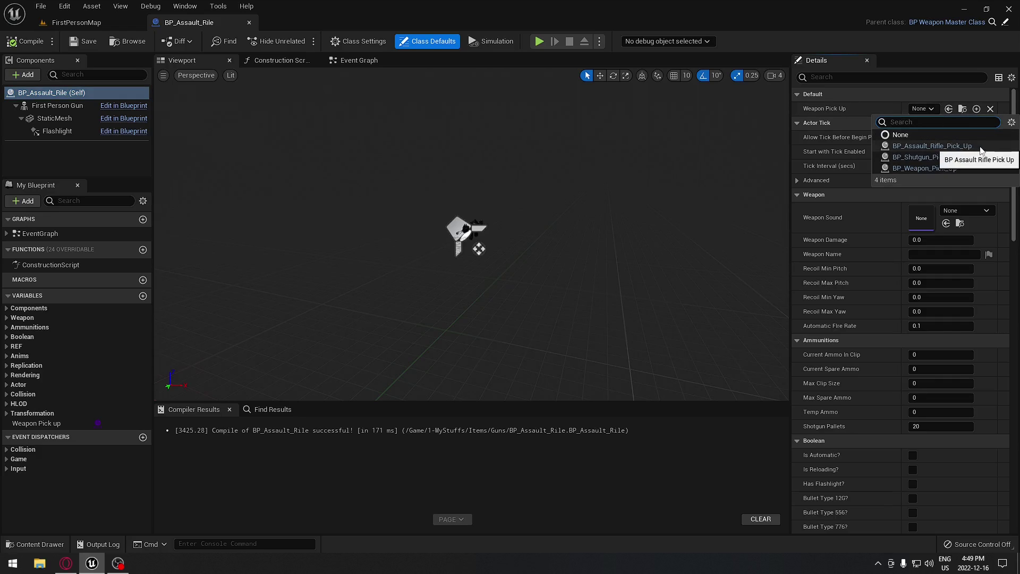
click(932, 146)
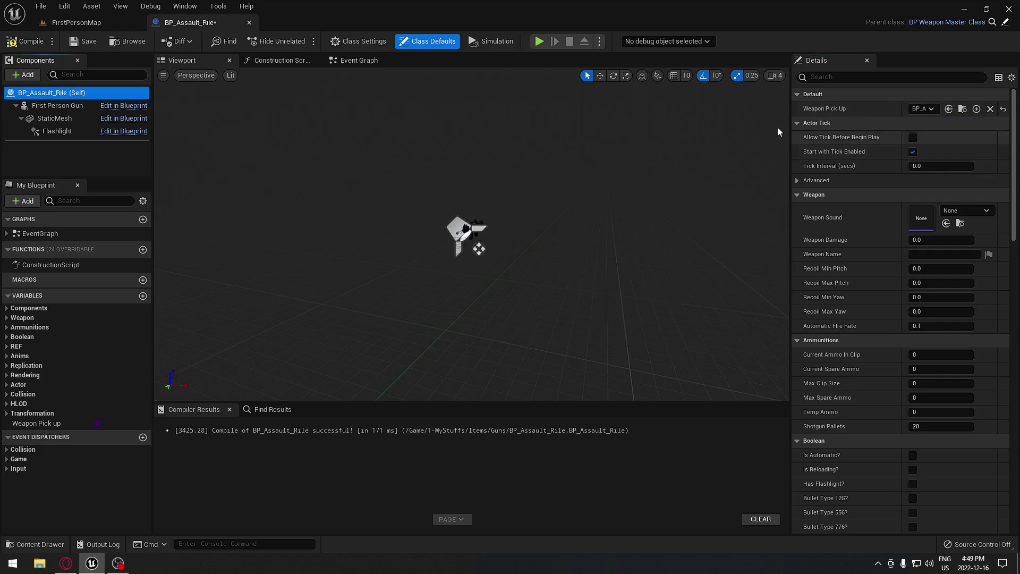
click(12, 46)
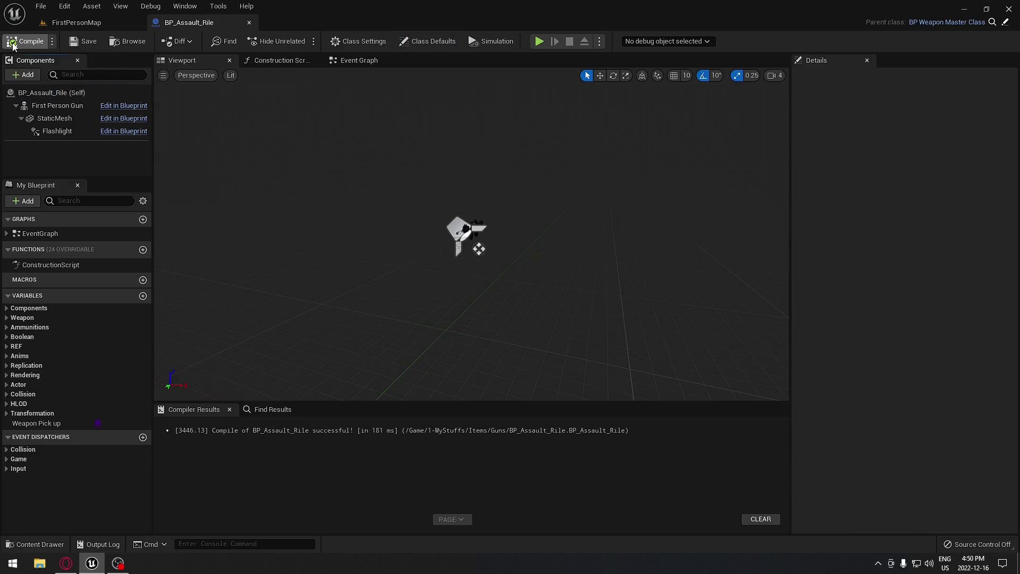
click(249, 22)
- Open BP_Shutgun and assign the Shotgun_B skeletal mesh to its First Person Gun component
double_click(257, 423)
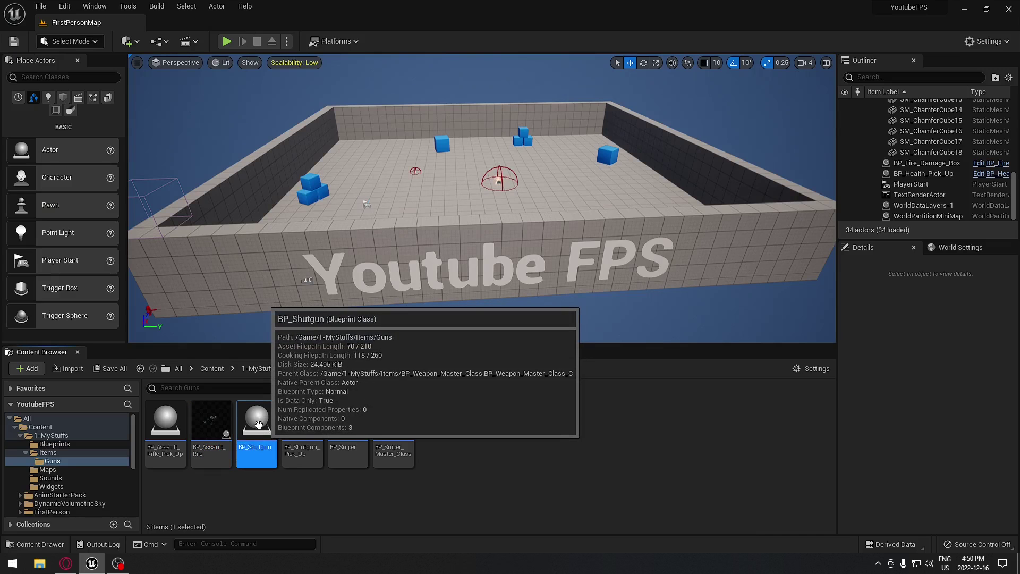
click(65, 106)
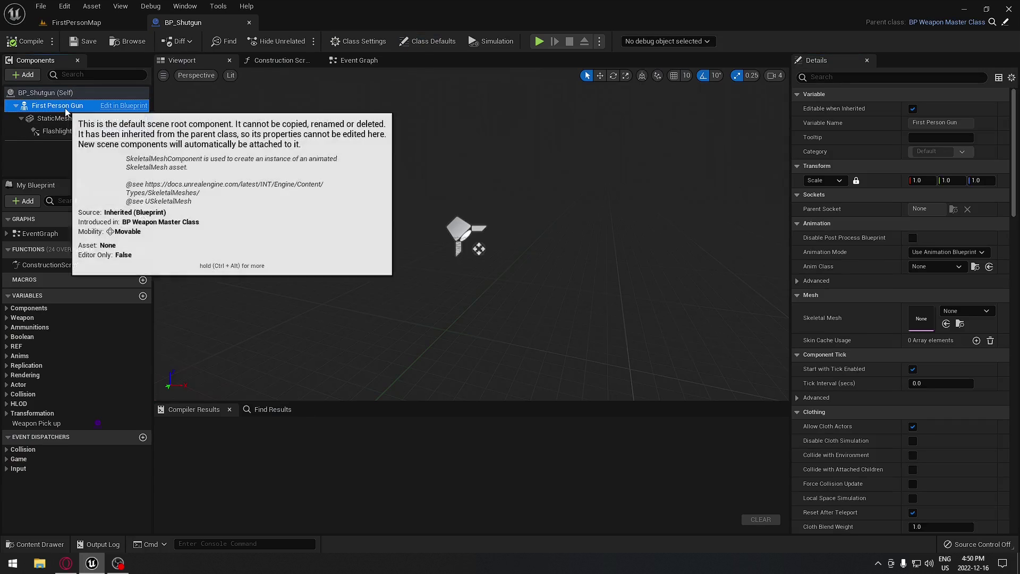
click(970, 312)
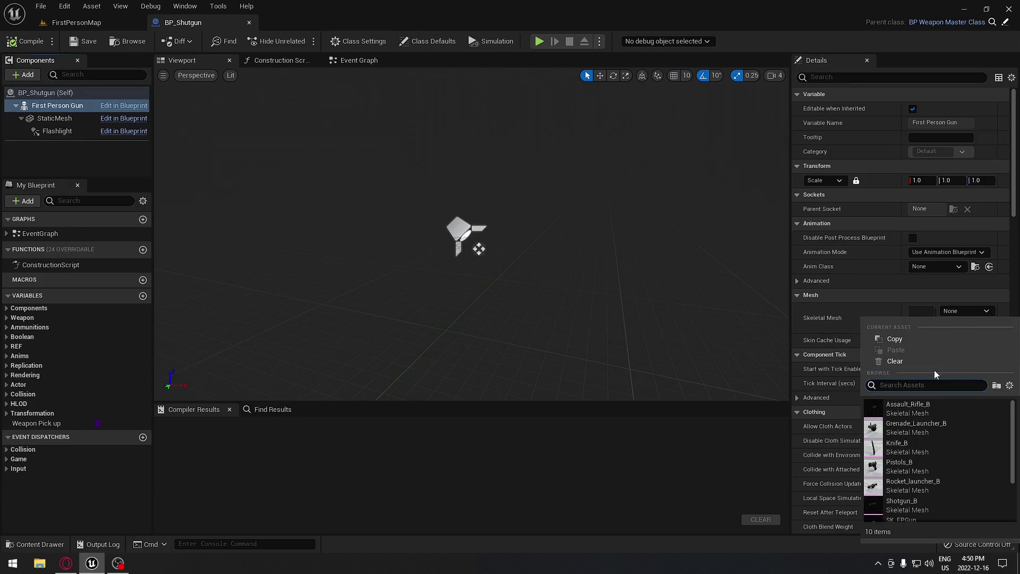
click(902, 505)
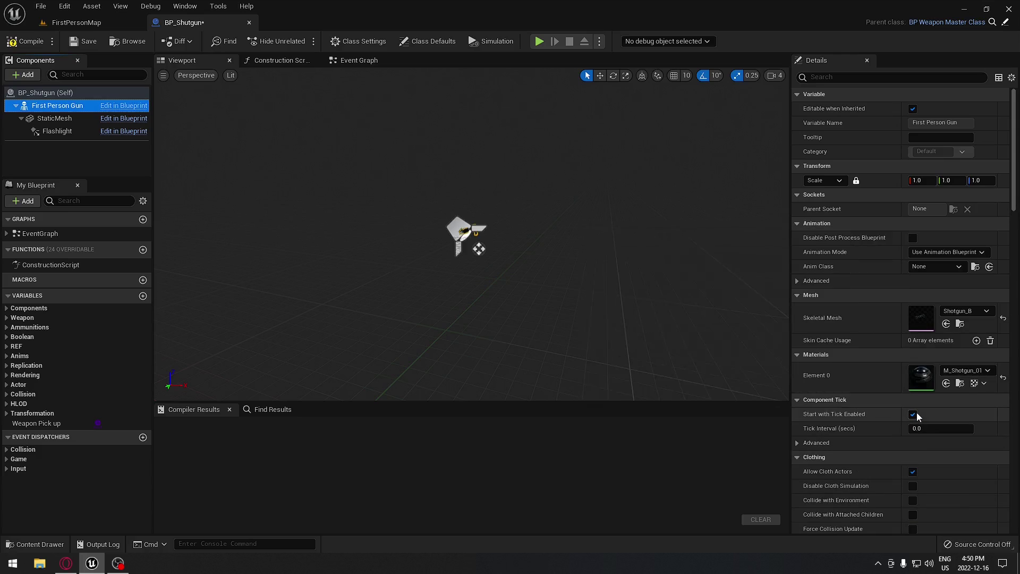
- Set the Weapon Pick Up class default of BP_Shutgun to BP_Shutgun_Pick_Up and close the blueprint
click(48, 93)
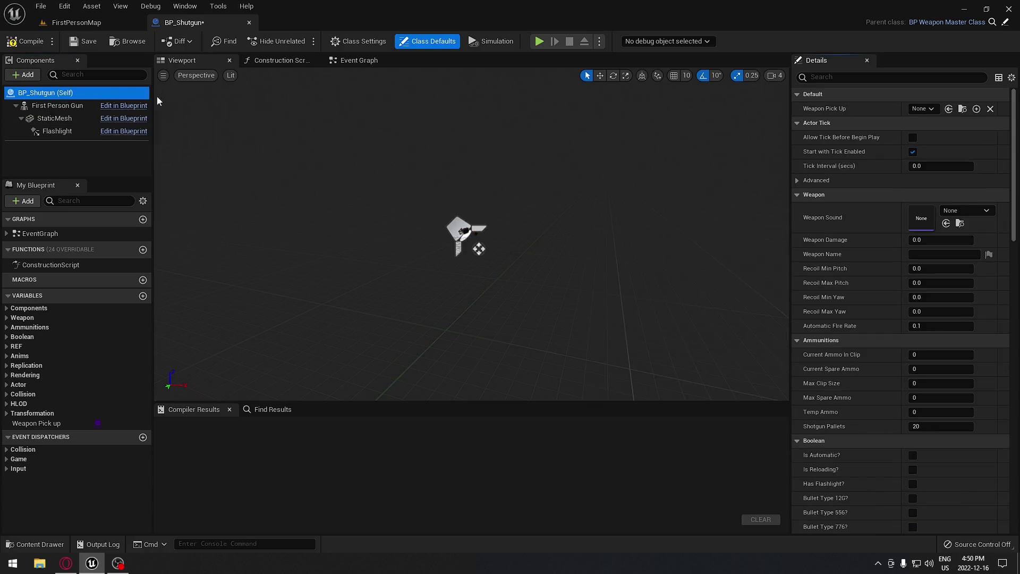
click(936, 109)
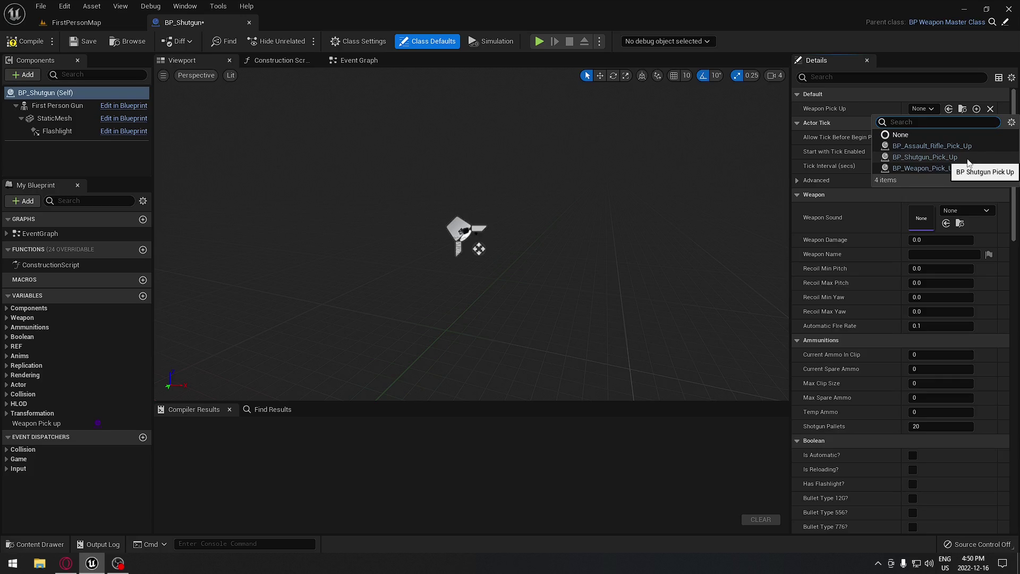
click(925, 157)
click(249, 23)
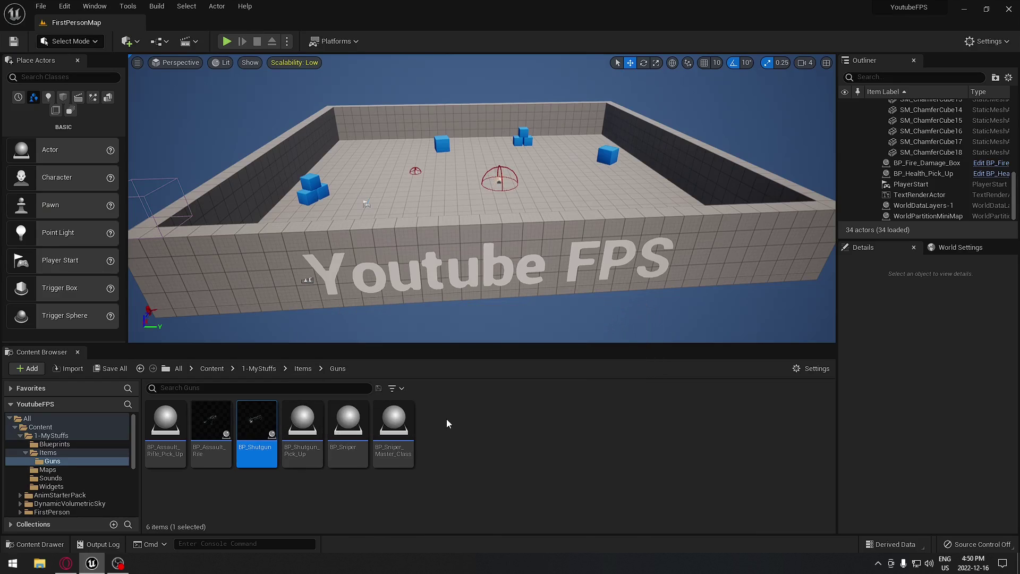
- Open BP_Sniper and assign the Sniper_Rifle_B skeletal mesh to its First Person Gun component
click(354, 423)
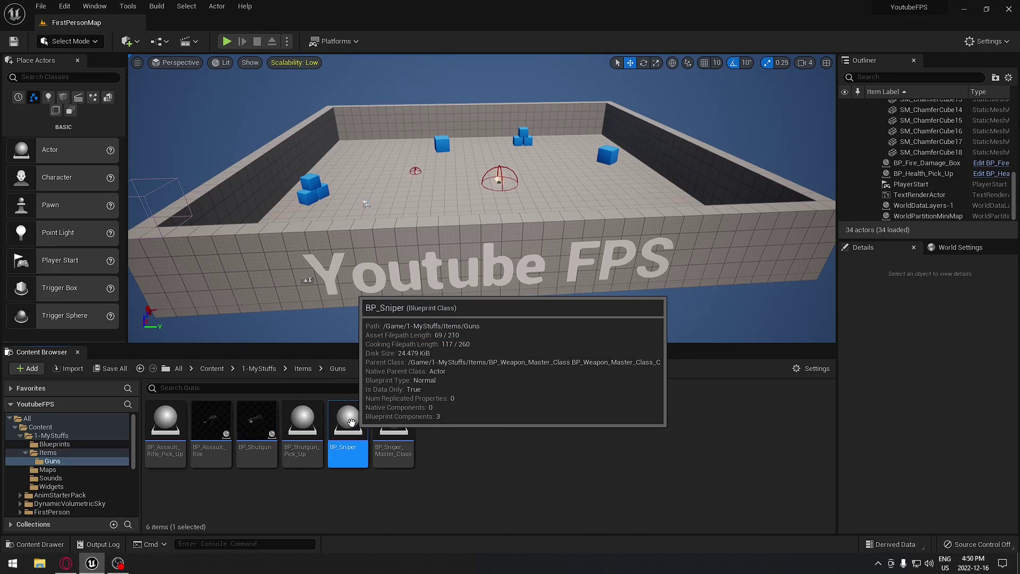
double_click(352, 422)
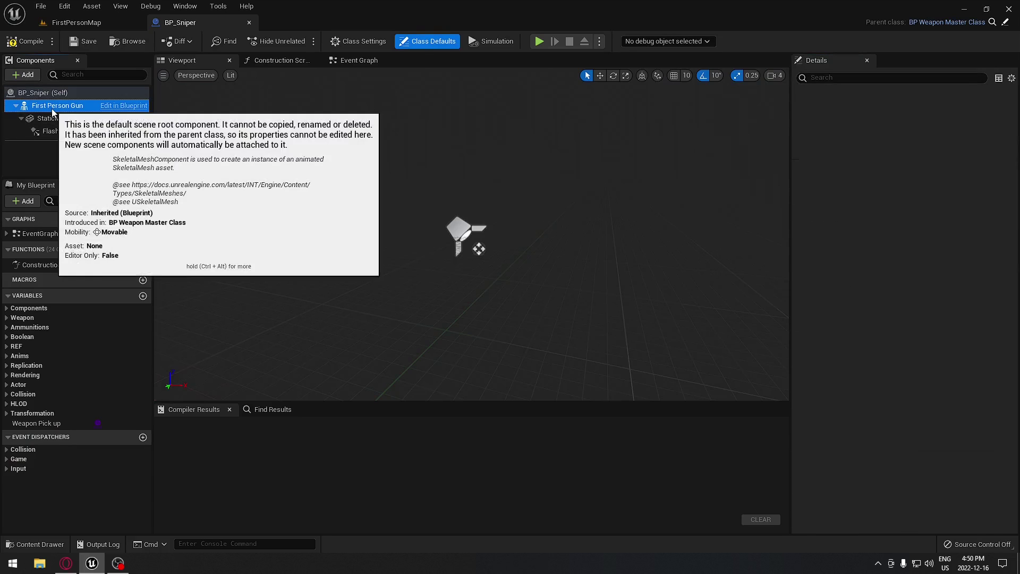
click(58, 105)
click(966, 310)
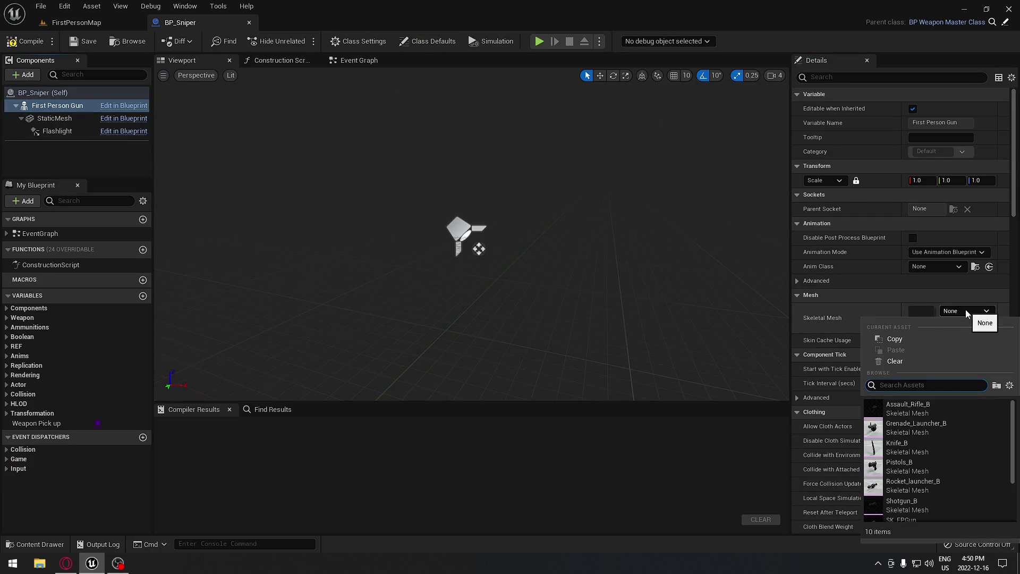
text(sniper)
click(906, 408)
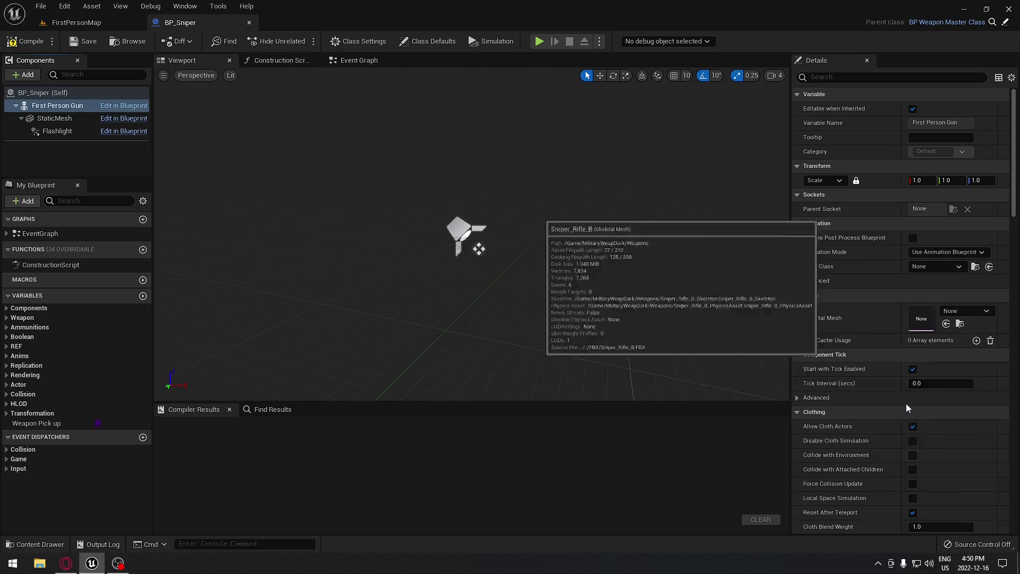
- Check which pickup classes are available for the Weapon Pick Up class default of BP_Sniper, and return to the FirstPersonMap level
click(32, 93)
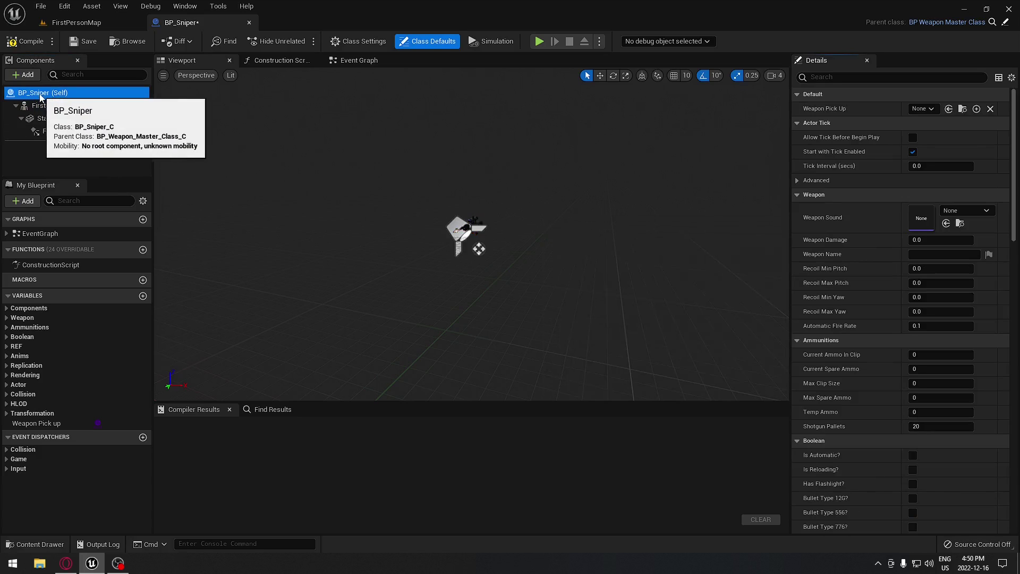
click(933, 108)
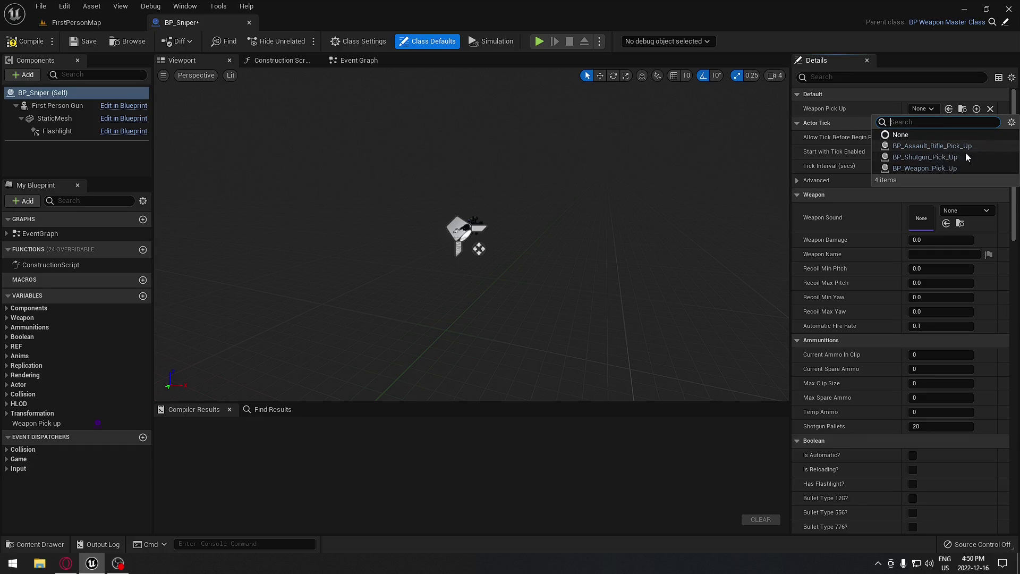
click(77, 25)
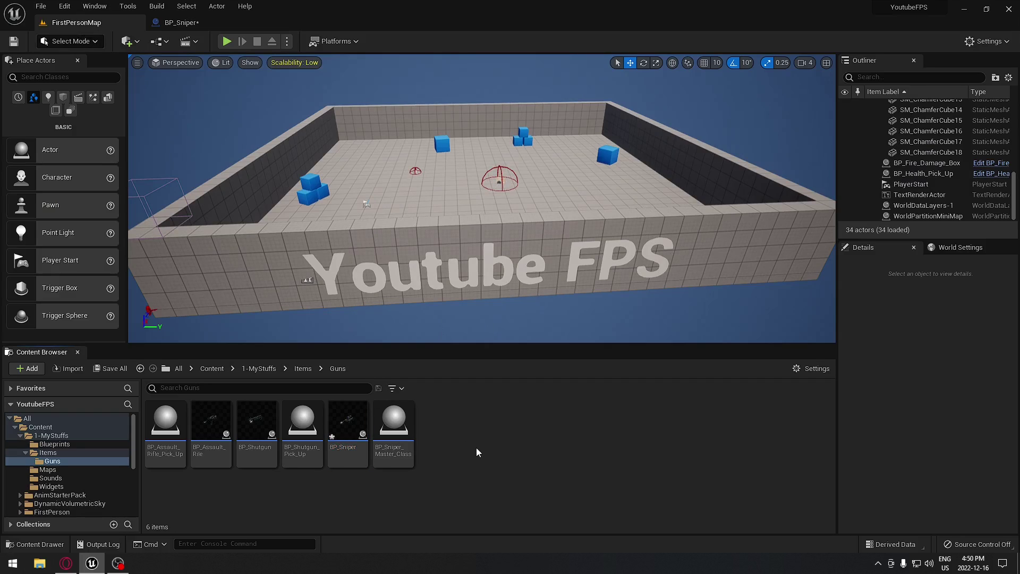
- Create a child blueprint class of BP_Weapon_Pick_Up named BP_Sniper_Pick_Up in the Items folder
right_click(348, 431)
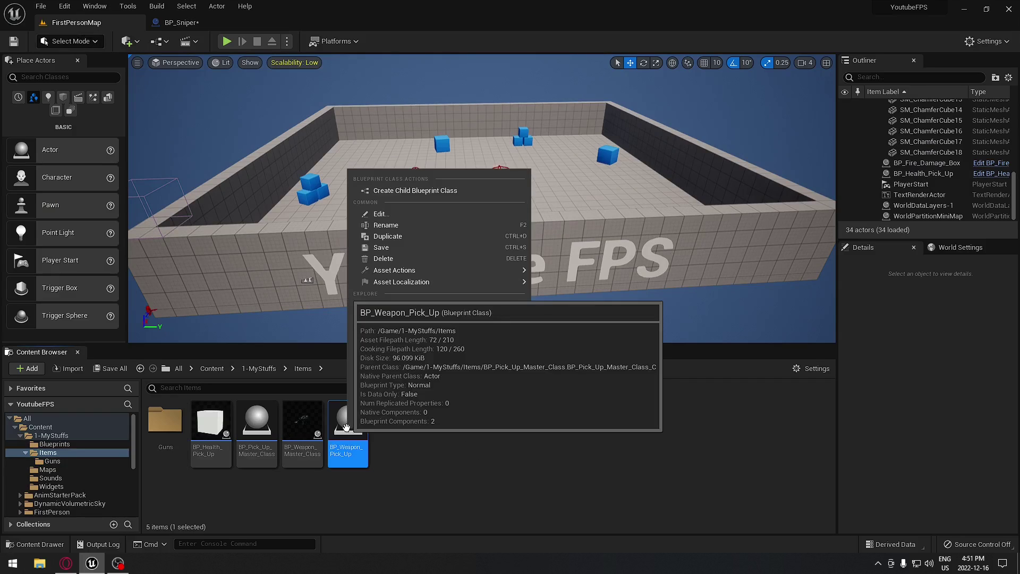
click(419, 195)
key(End)
key(BackSpace)
key(BackSpace)
key(BackSpace)
key(BackSpace)
key(BackSpace)
key(BackSpace)
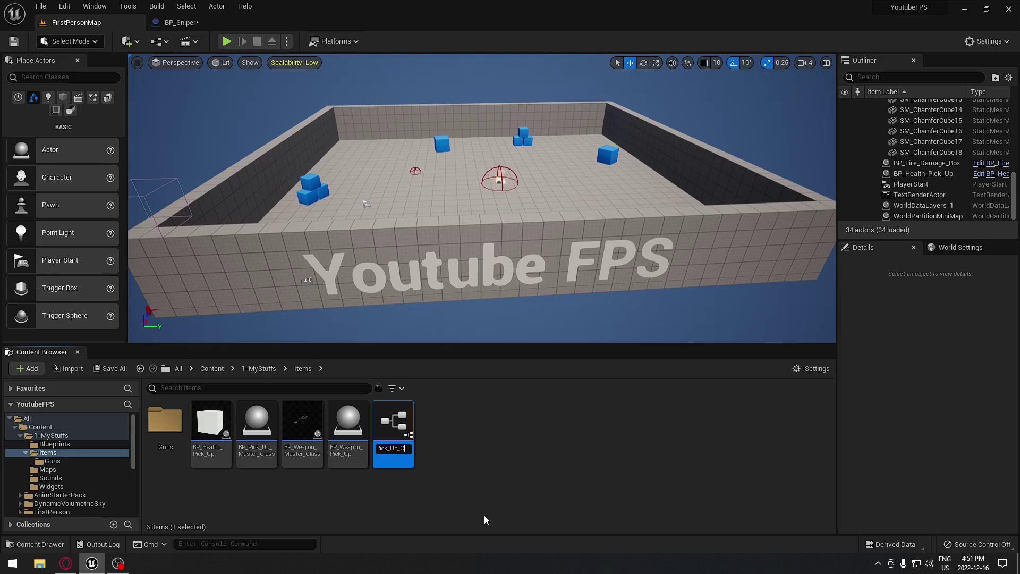
key(Left)
key(Left)
key(Left)
key(Left)
key(Left)
key(Left)
key(Left)
key(Left)
key(Left)
key(Left)
key(Left)
key(Left)
key(Left)
key(Left)
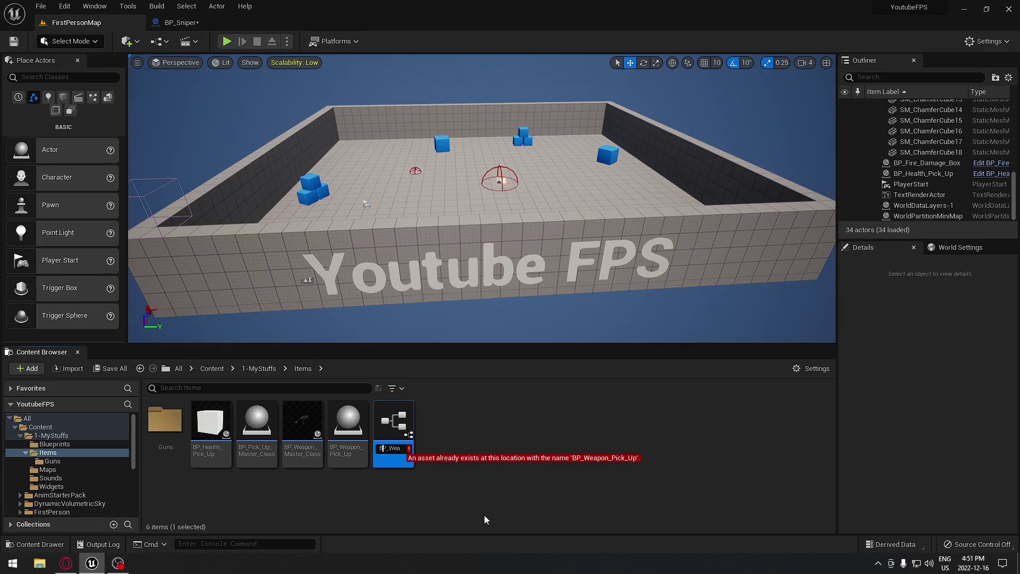
key(Delete)
key(Delete)
key(Delete)
key(Delete)
key(Delete)
key(Delete)
key(Delete)
key(Delete)
key(Delete)
key(Delete)
key(Delete)
key(Delete)
key(Delete)
key(Delete)
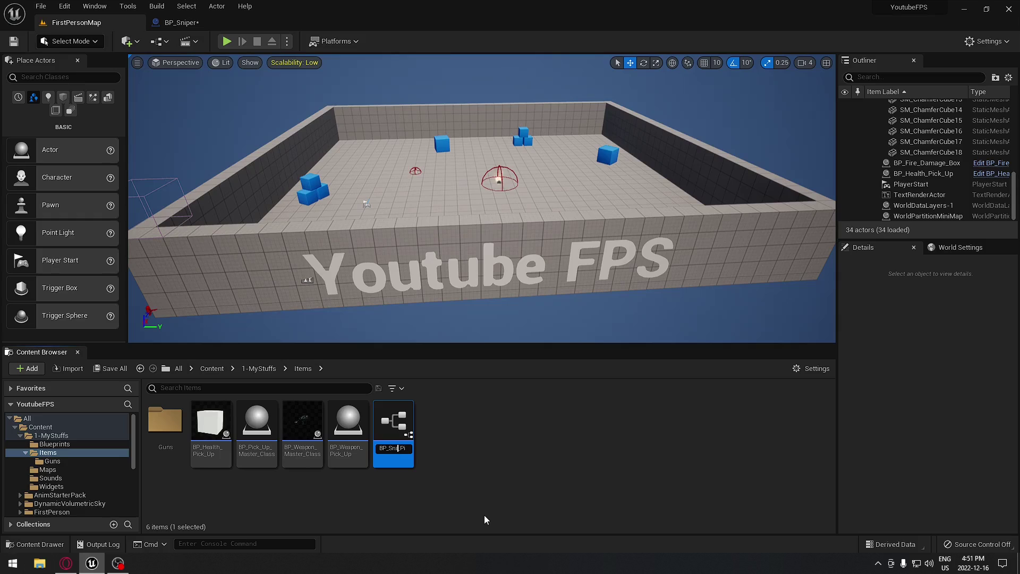
text(Sniper)
key(Return)
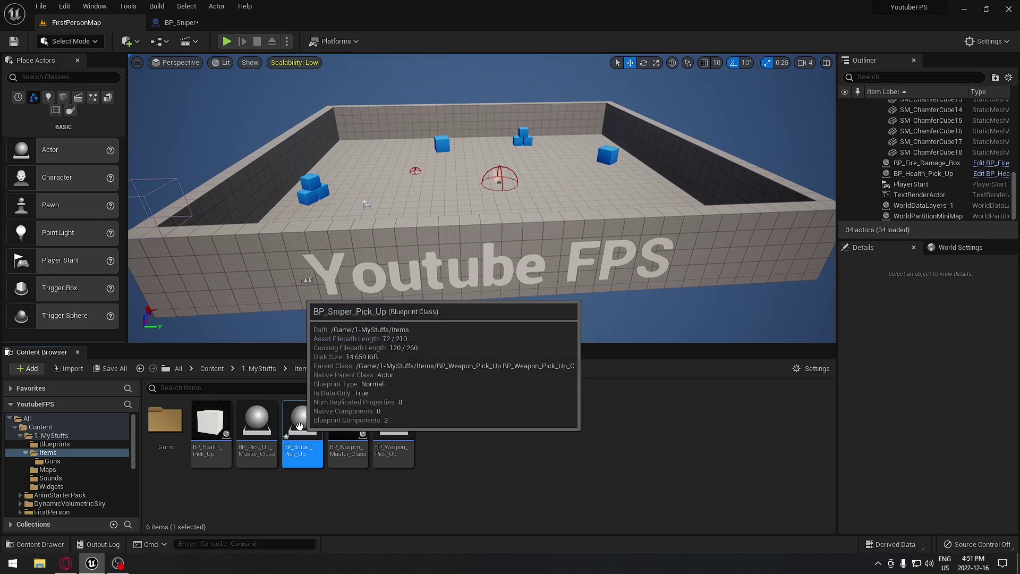
- Move BP_Sniper_Pick_Up into the Guns folder and open that folder
drag(303, 426, 165, 426)
click(166, 434)
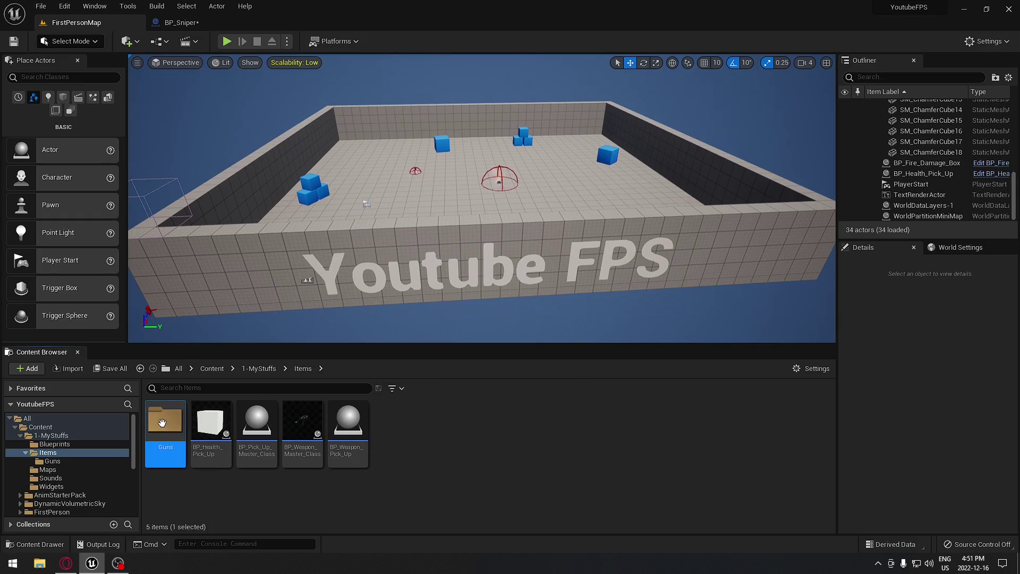
double_click(163, 423)
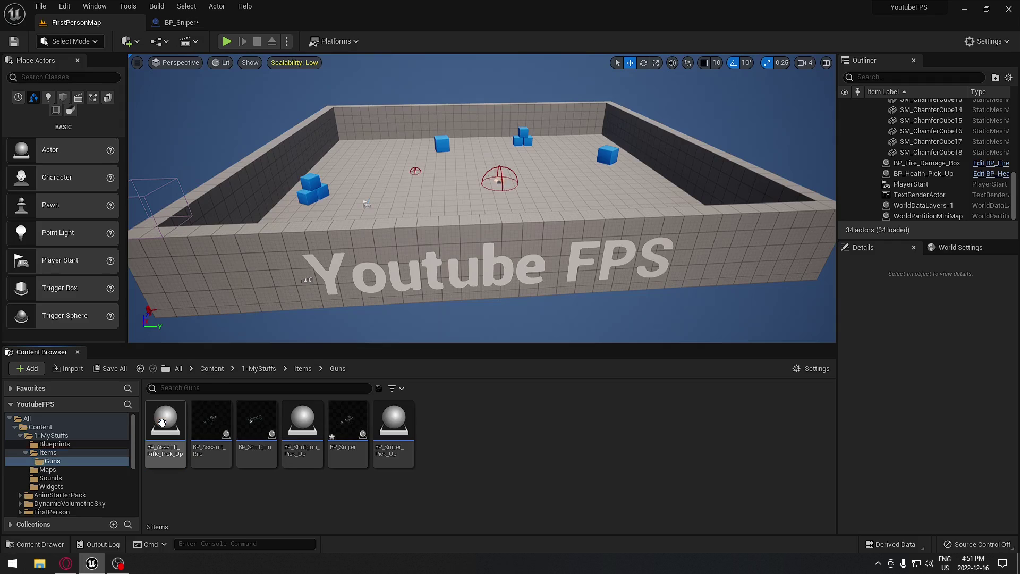
- Set the Weapon Pick Up class default of BP_Sniper to BP_Sniper_Pick_Up, and compile and close the blueprint
double_click(356, 425)
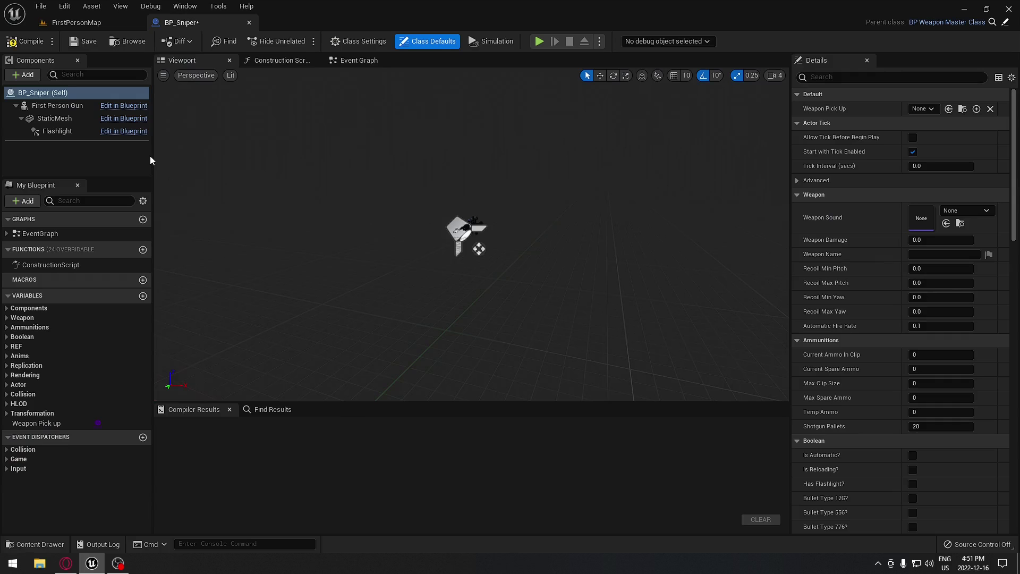
click(926, 108)
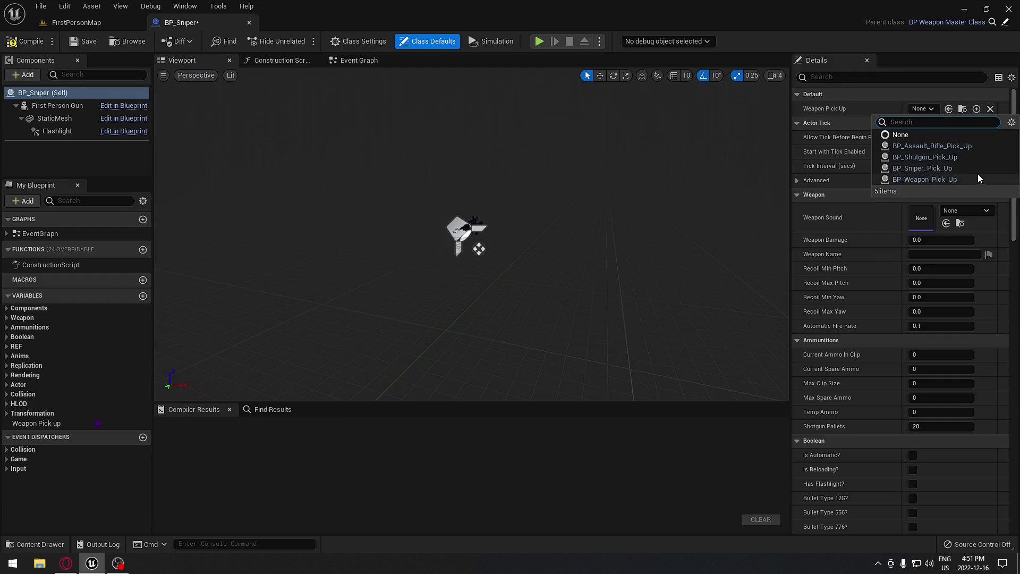
click(923, 168)
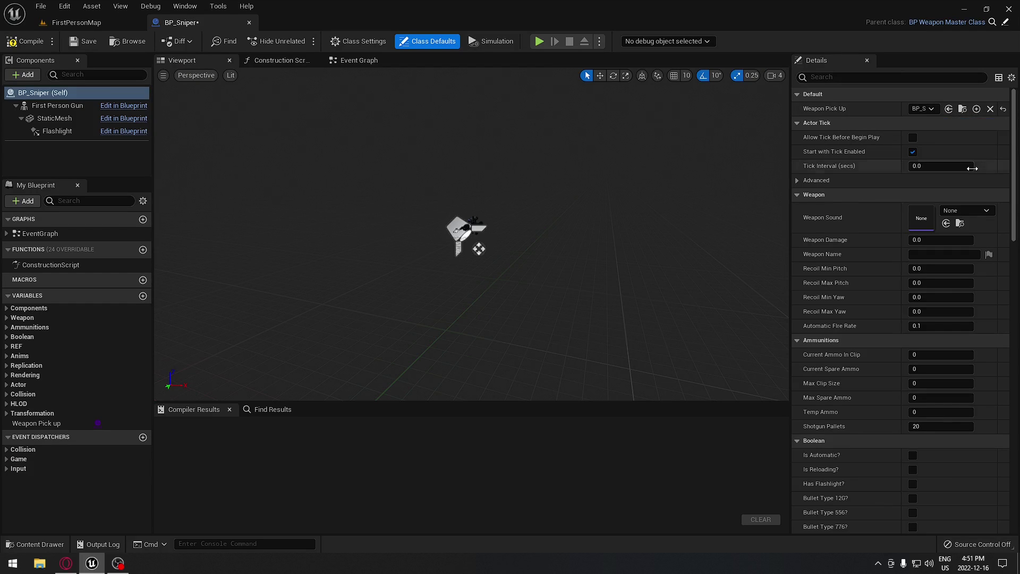
click(56, 106)
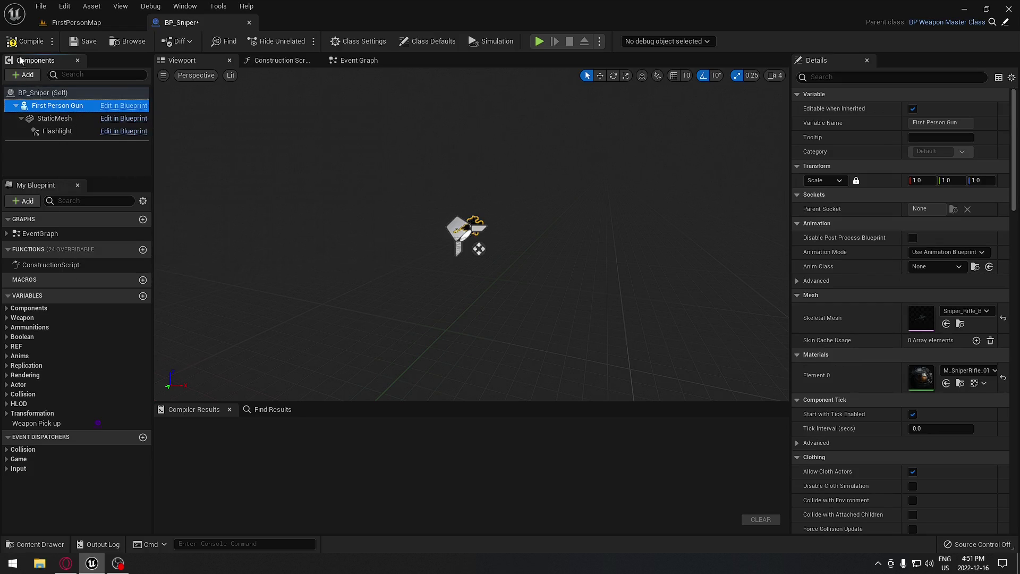
click(26, 42)
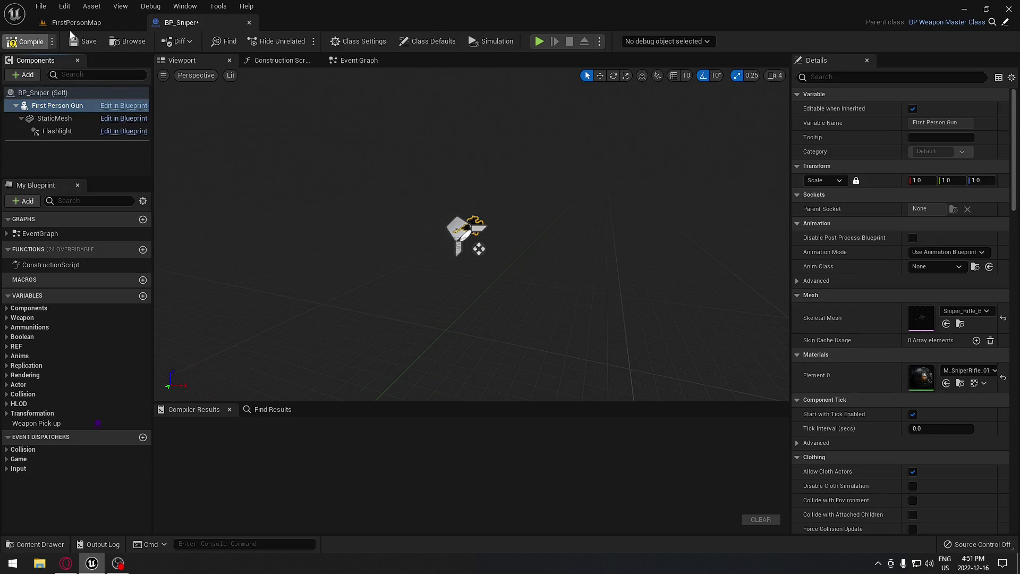
click(249, 22)
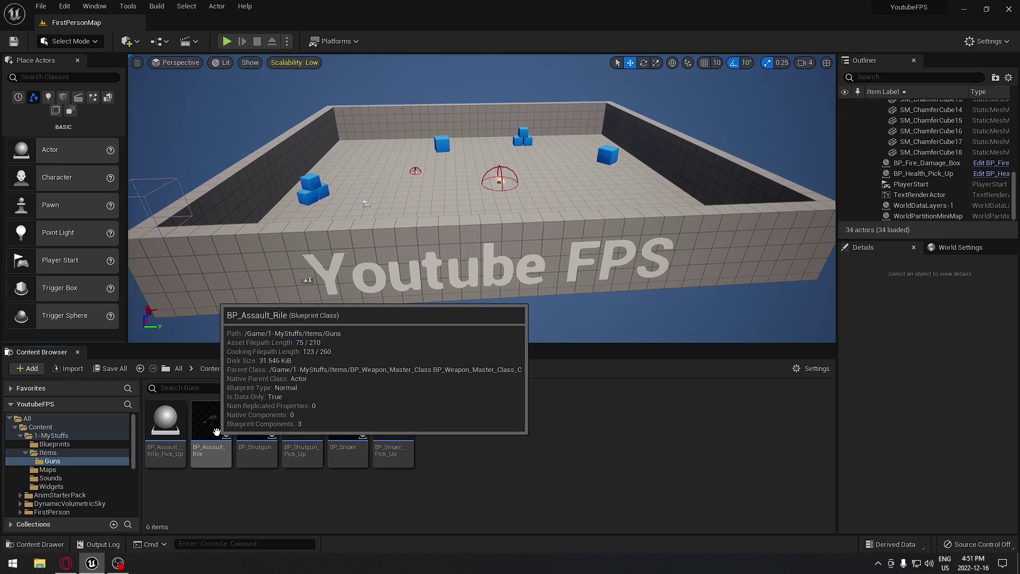
click(354, 430)
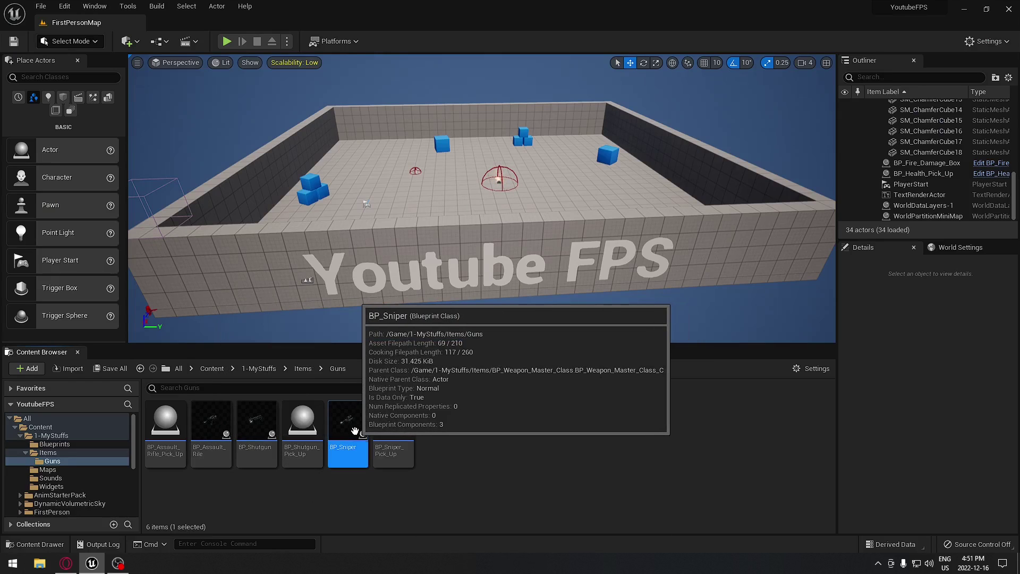
ctrl+click(257, 426)
ctrl+click(211, 426)
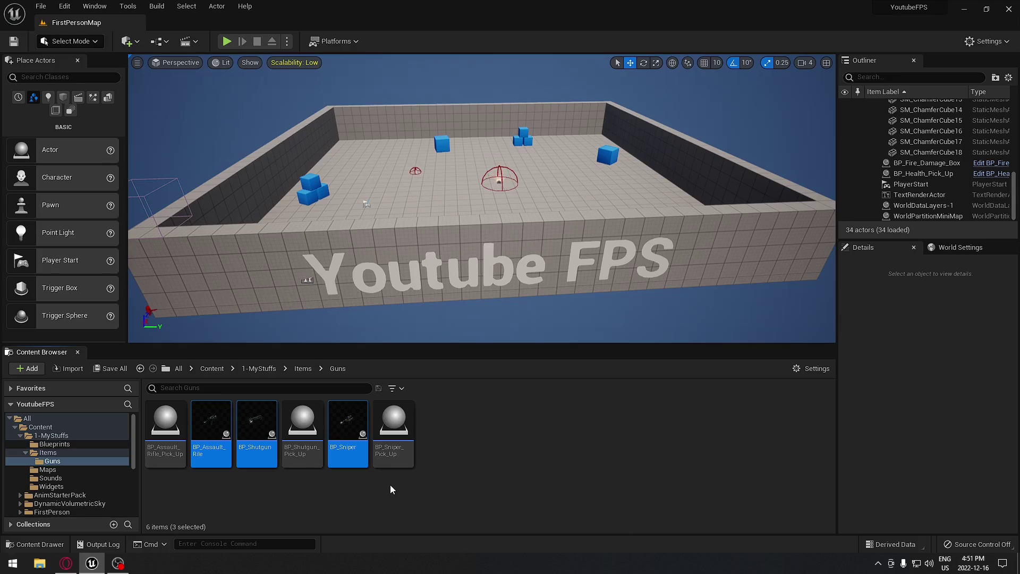
click(330, 496)
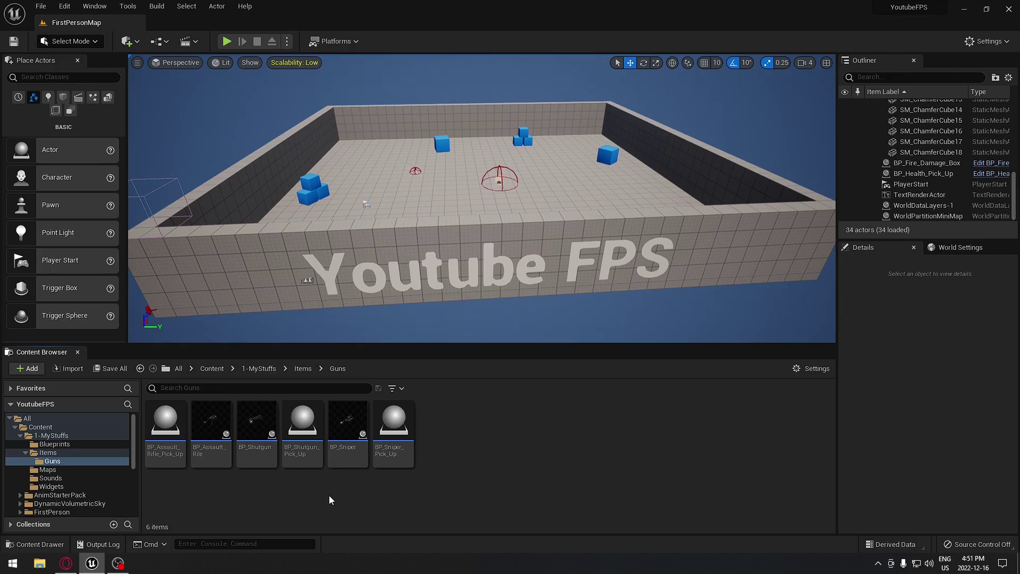
- Open BP_Assault_Rifle_Pick_Up, assign the SM_Assault_Rifle static mesh to its Pick Up Mesh component, and compile
double_click(166, 423)
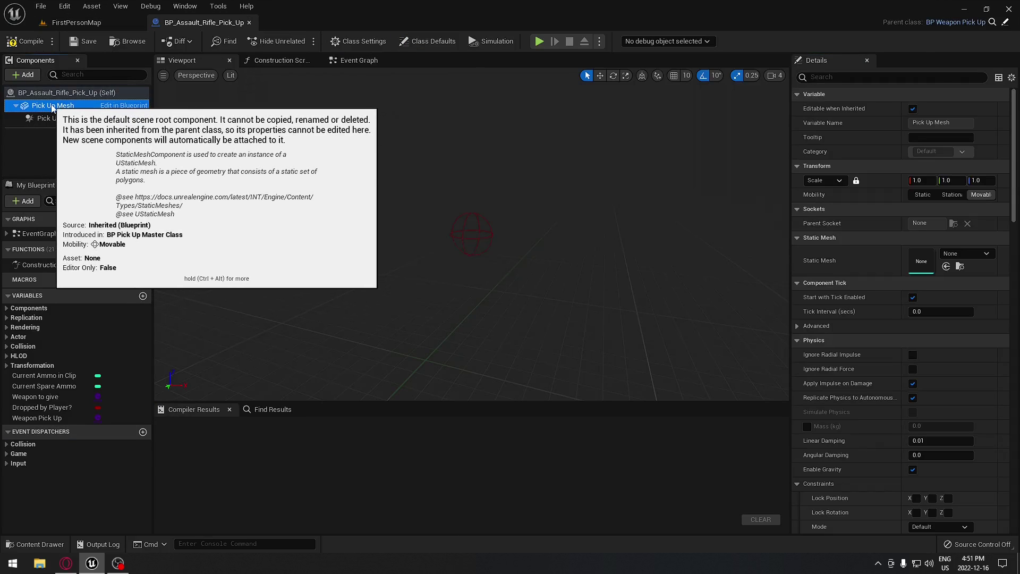
click(988, 254)
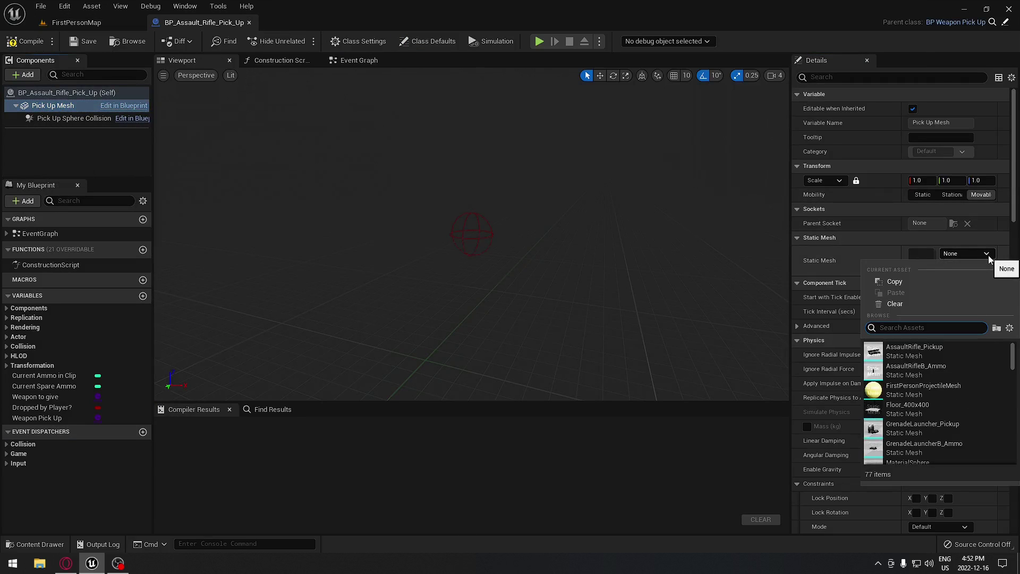
text(assault)
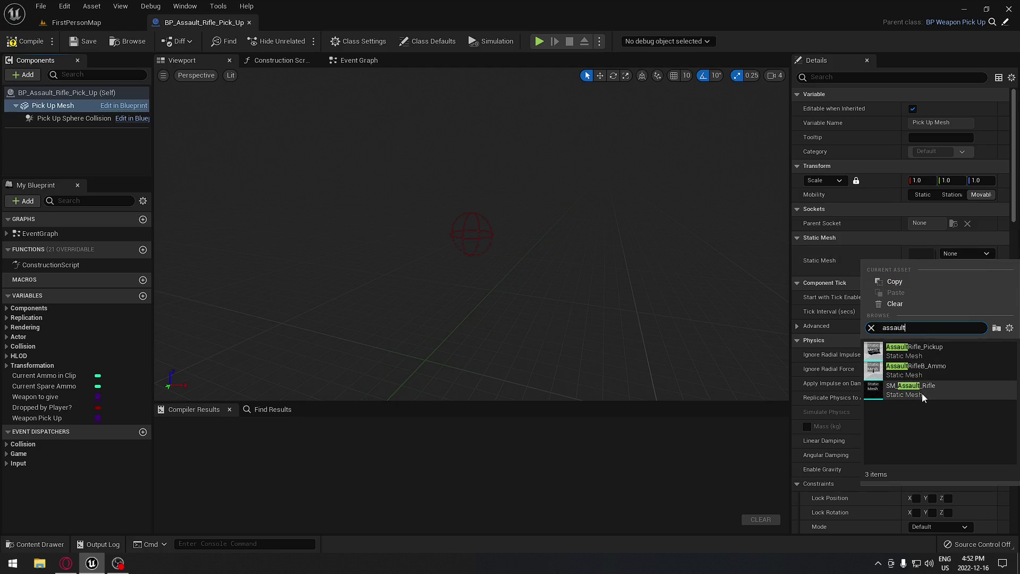
click(922, 393)
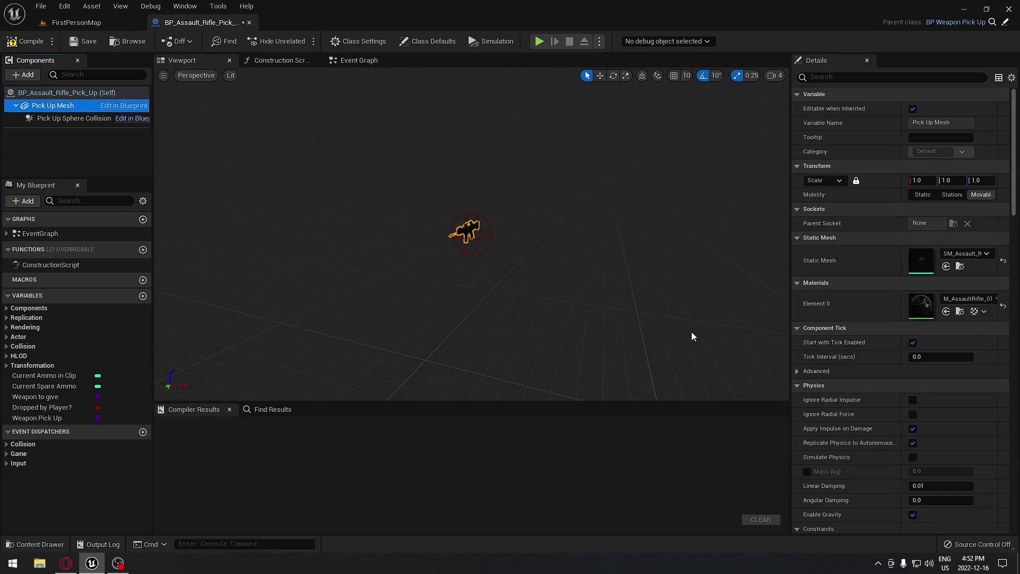
key(F7)
- Set the Weapon To Give class default of BP_Assault_Rifle_Pick_Up to BP_Assault_Rile and compile the blueprint
click(44, 94)
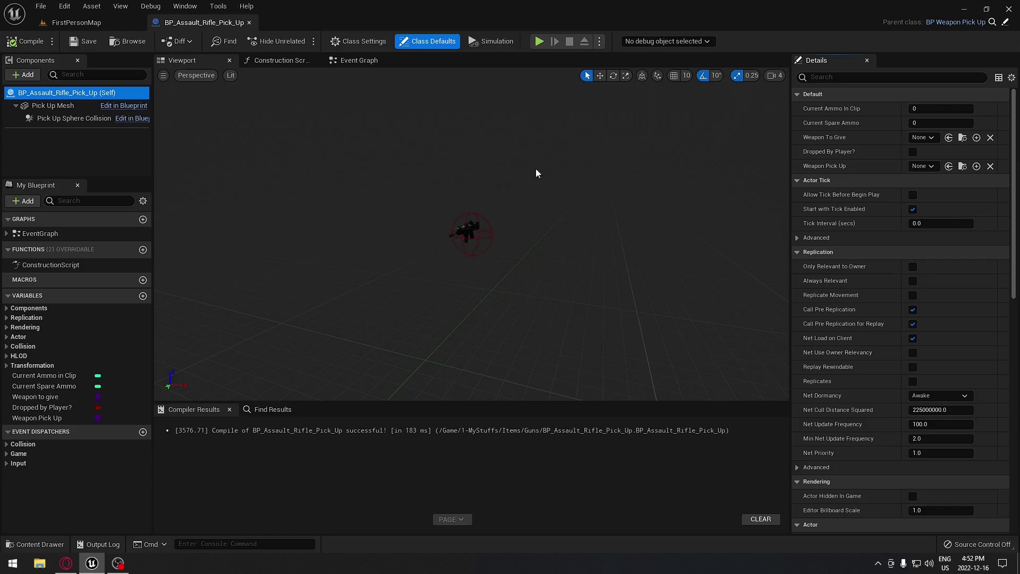
click(925, 138)
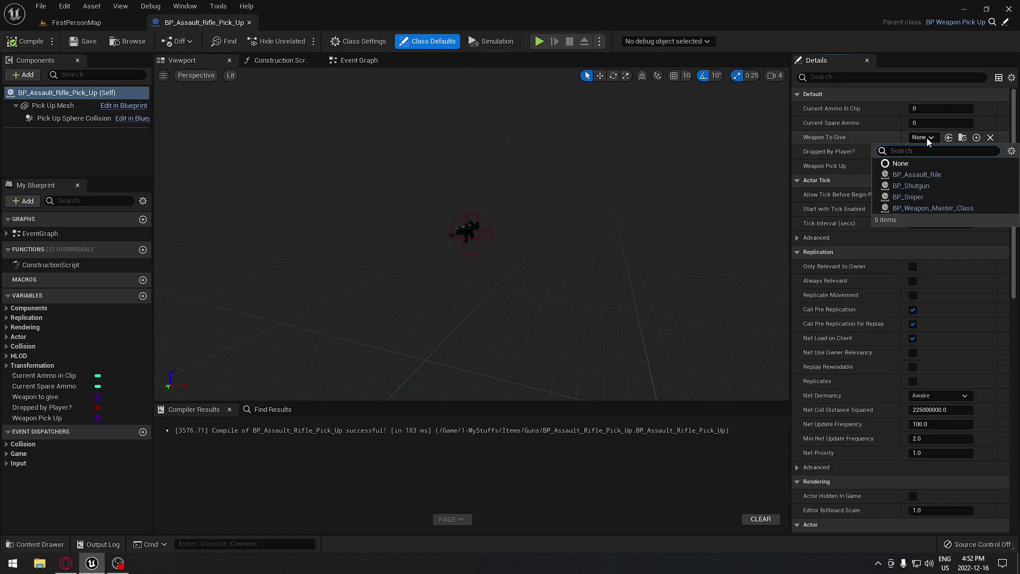
click(947, 177)
click(926, 166)
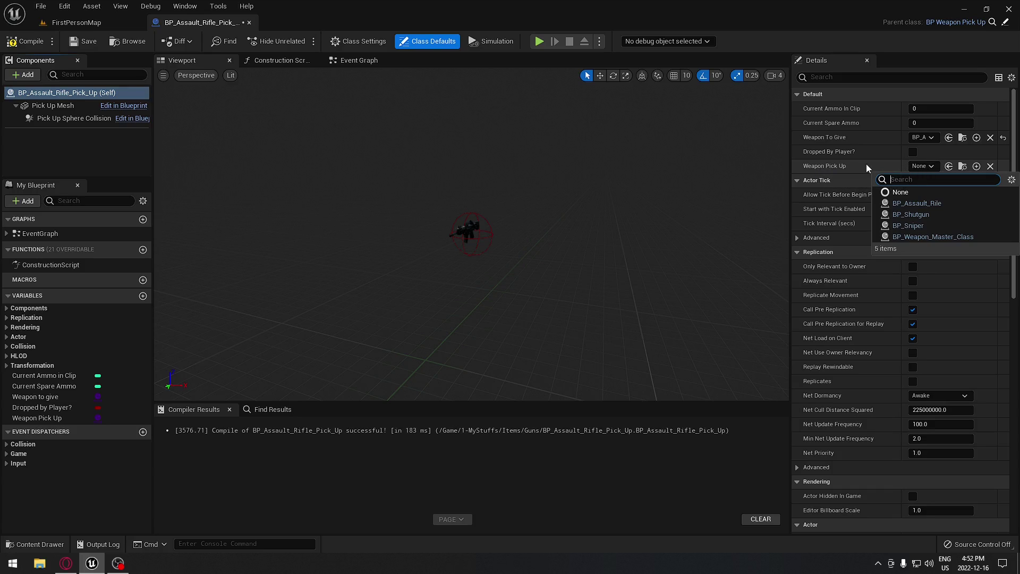
click(881, 164)
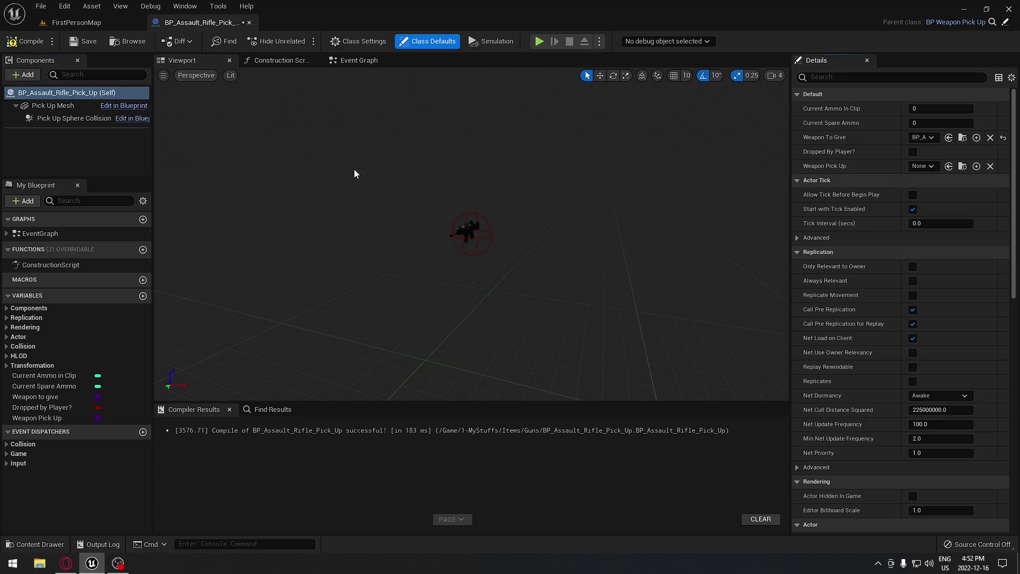
click(30, 40)
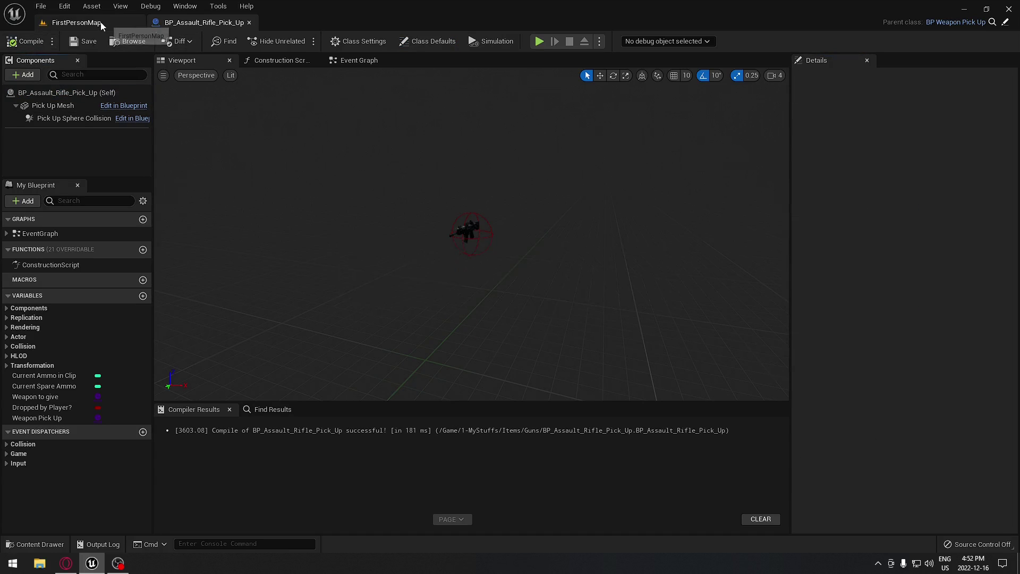
- Open BP_Shutgun_Pick_Up from the Guns folder and assign the SM_Shotgun static mesh to its Pick Up Mesh component
click(100, 22)
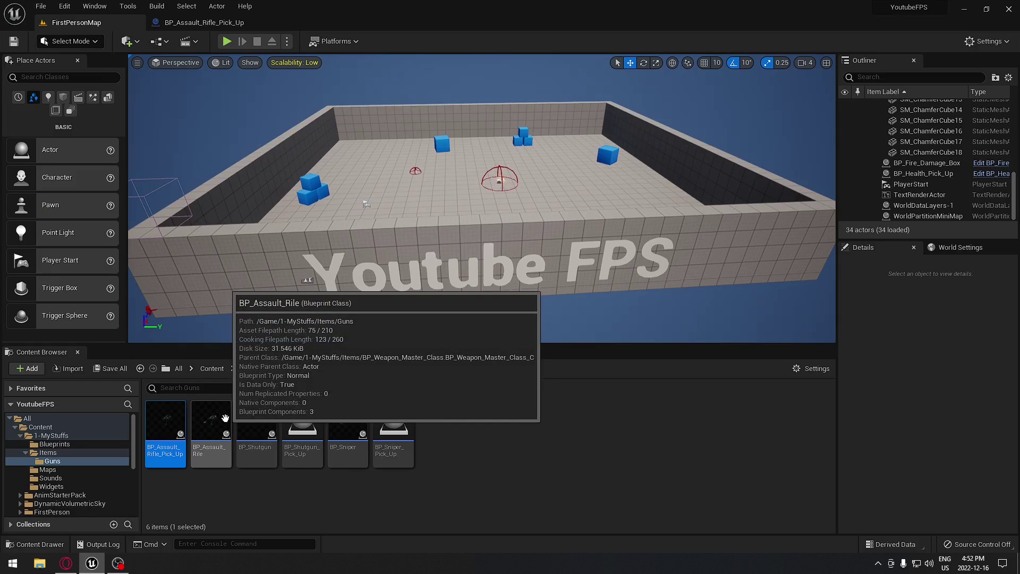
click(301, 429)
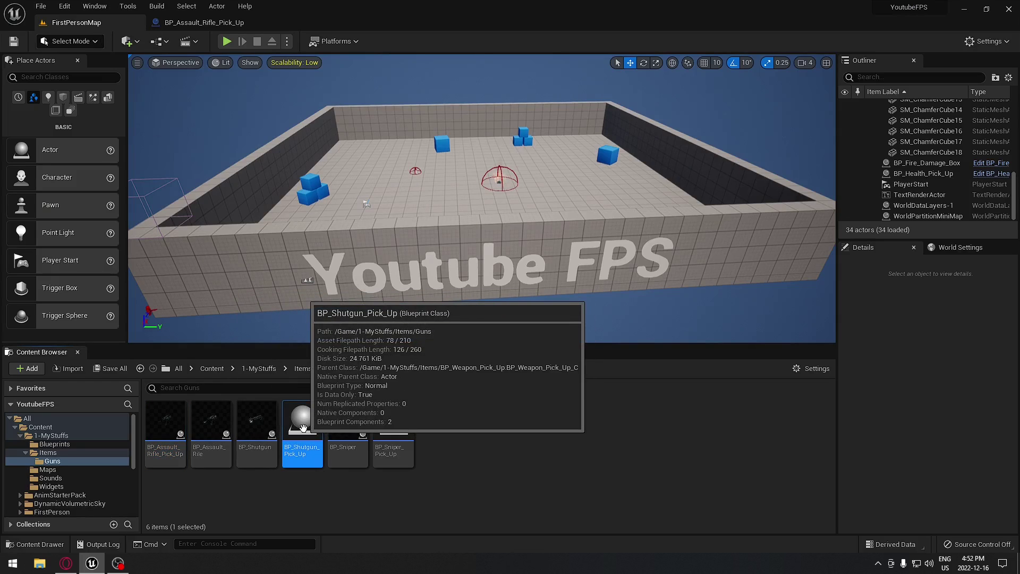
double_click(303, 428)
click(51, 106)
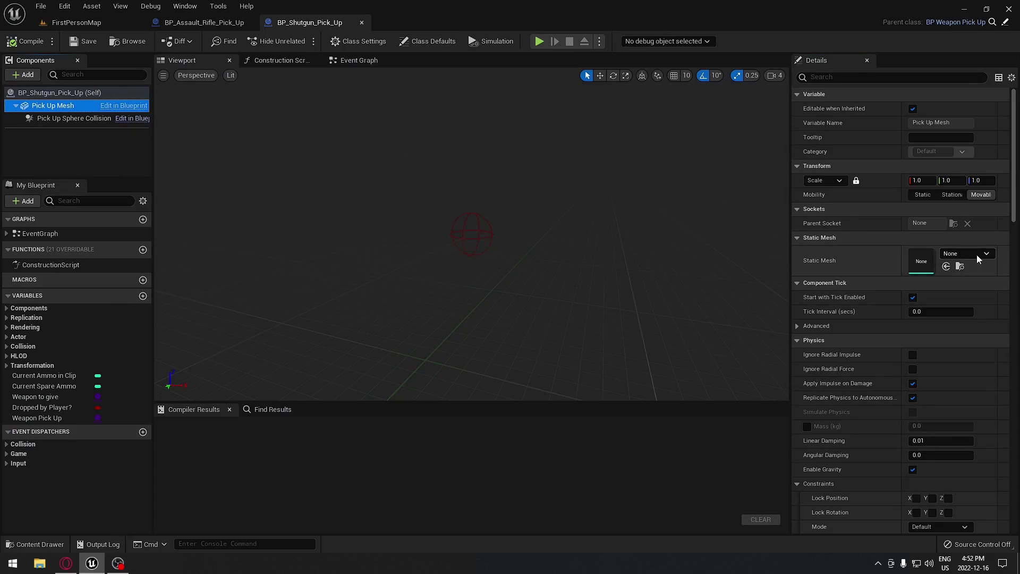
click(978, 254)
text(s)
text(ho)
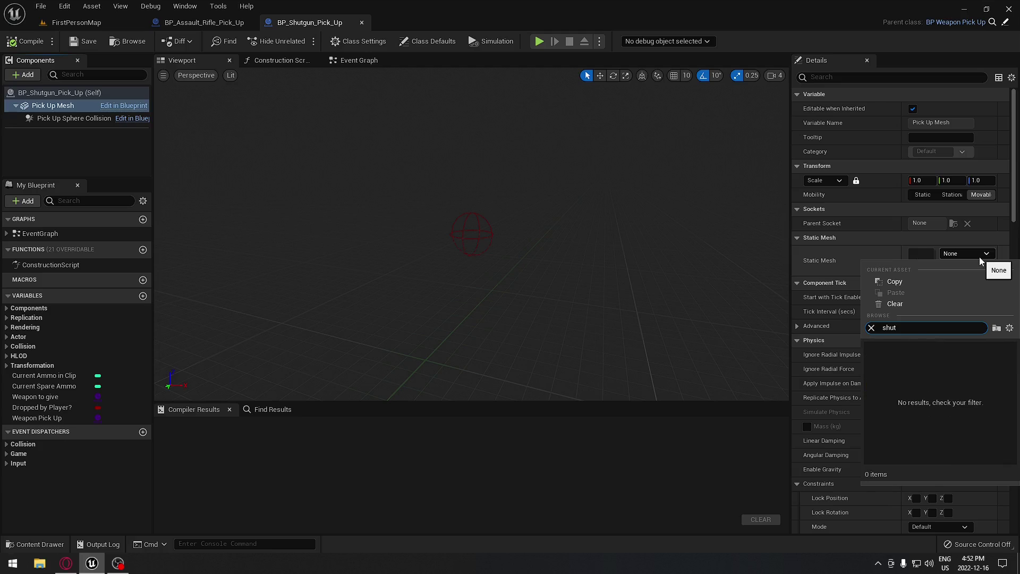
text(t)
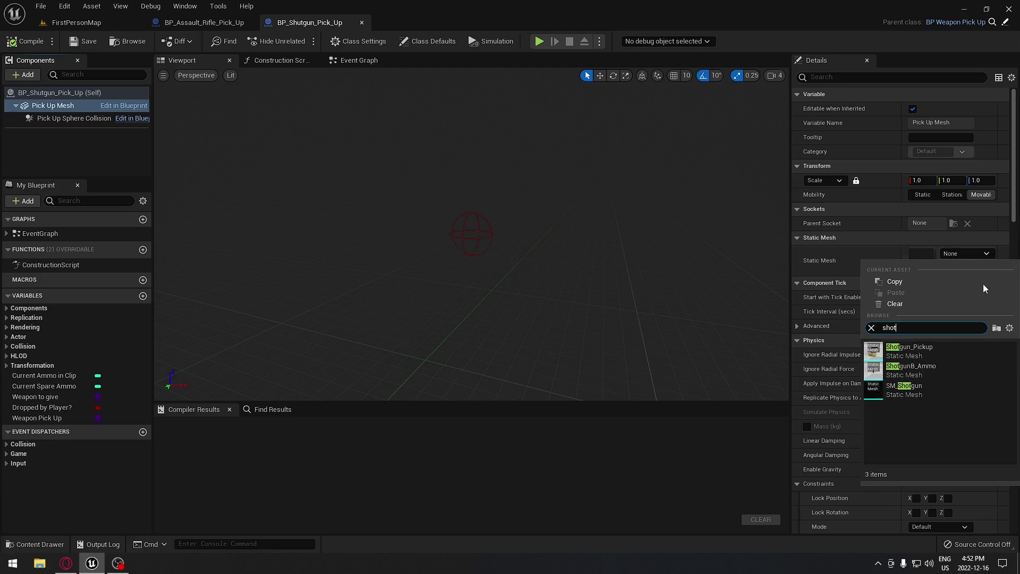
click(916, 394)
- Set the Weapon To Give class default of BP_Shutgun_Pick_Up to BP_Shutgun and compile the blueprint
click(64, 93)
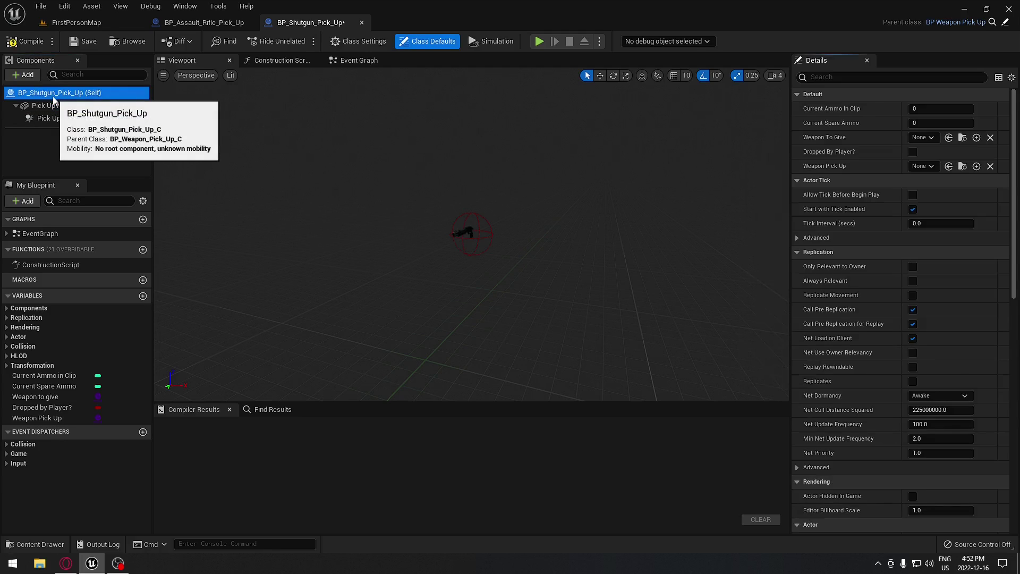
click(931, 137)
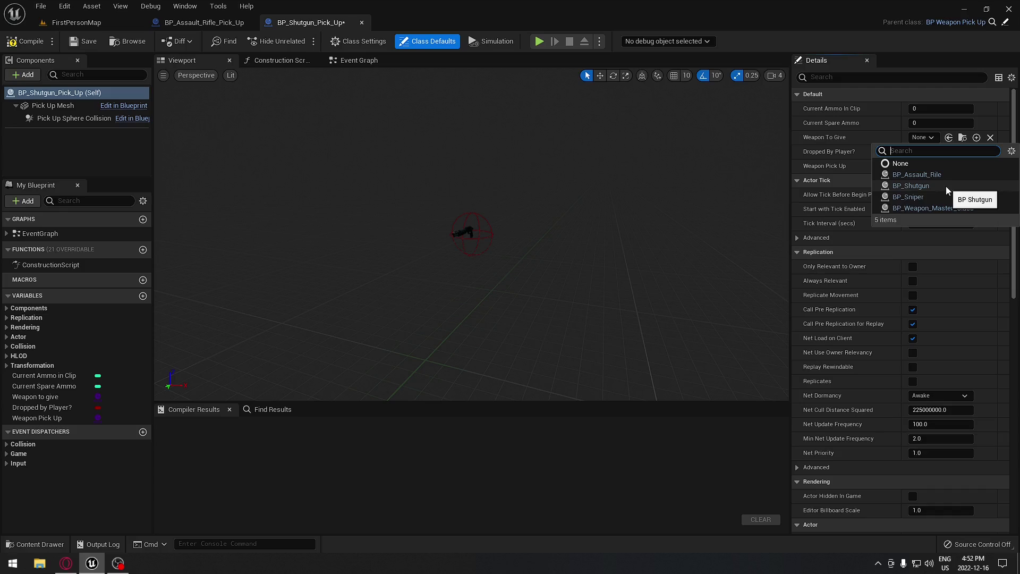
click(946, 186)
click(24, 41)
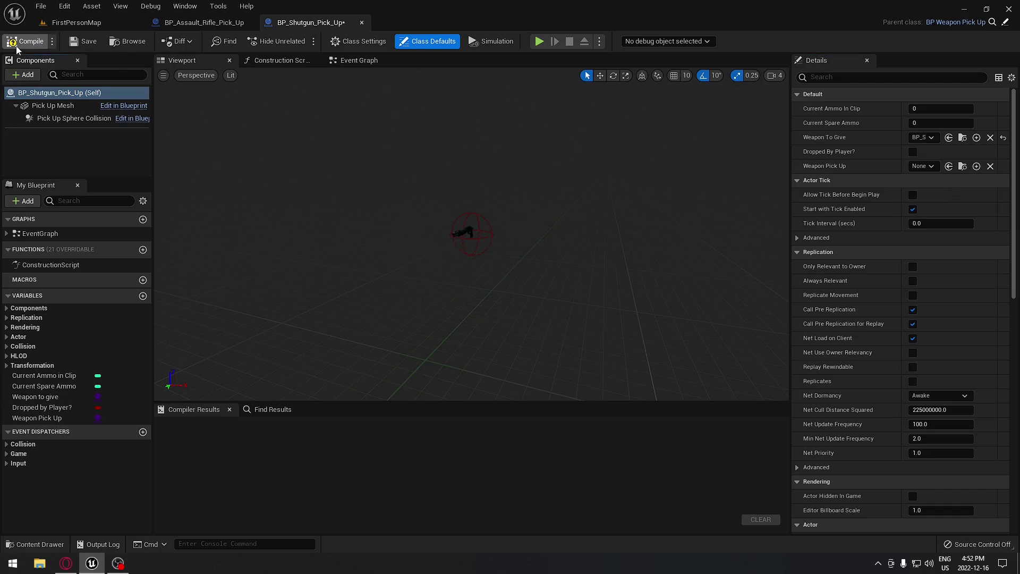
click(76, 22)
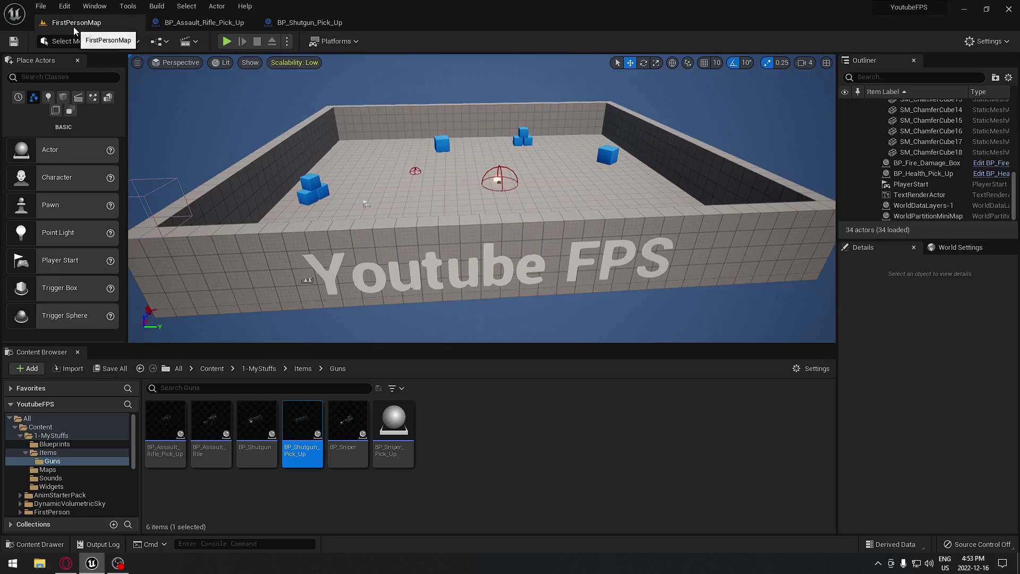
double_click(346, 427)
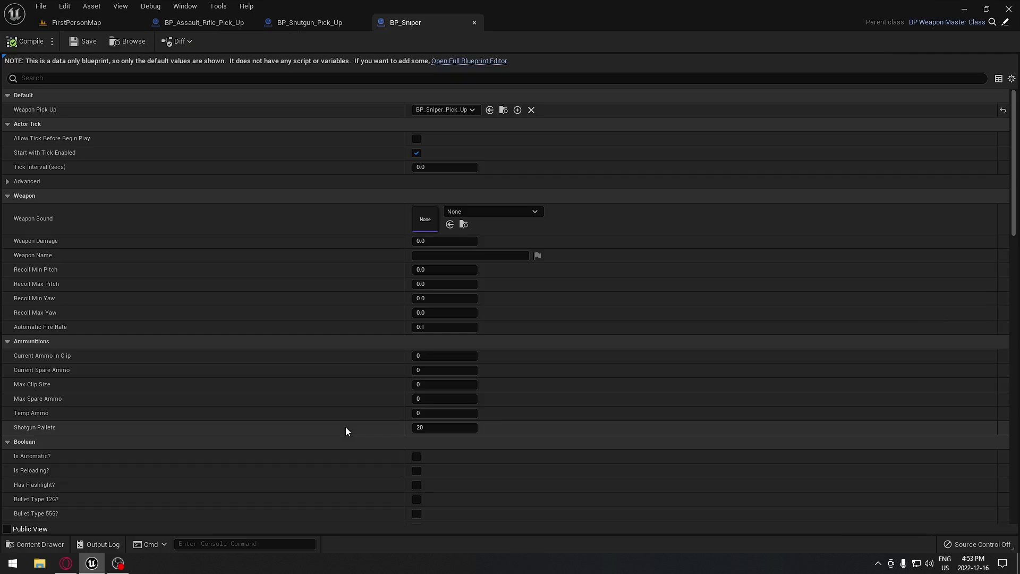
click(477, 61)
click(56, 105)
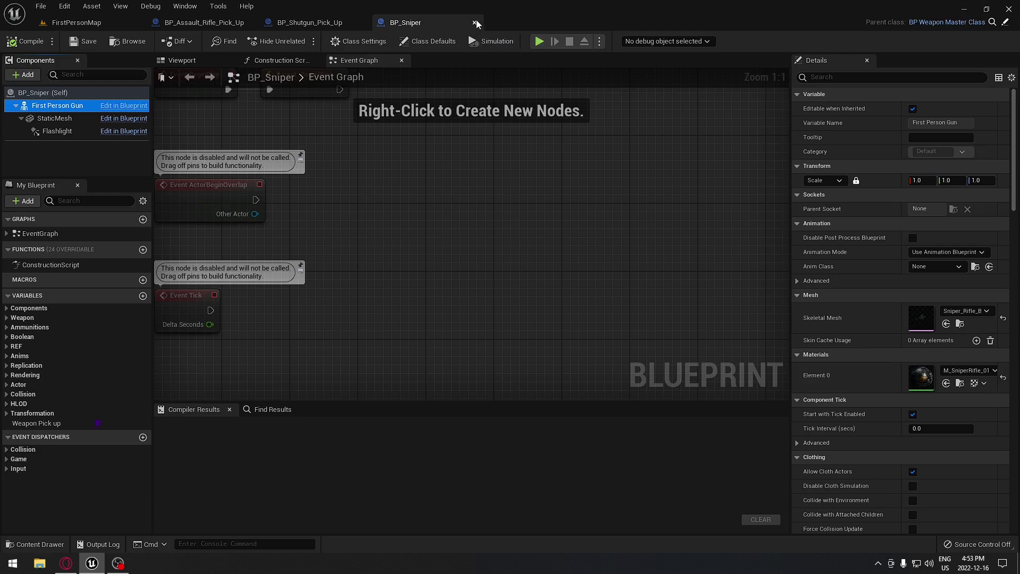
click(478, 22)
click(70, 24)
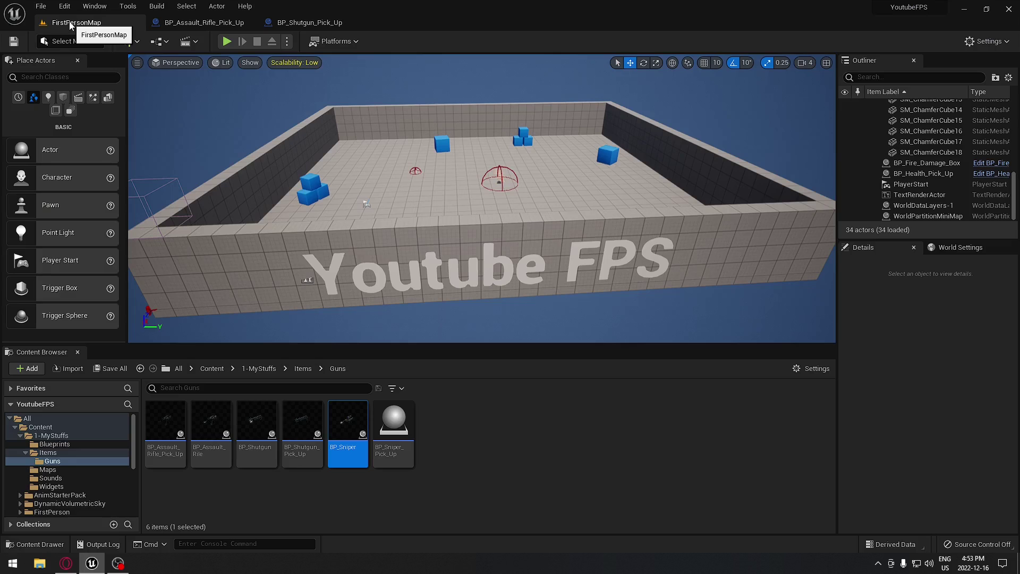
- Open BP_Sniper_Pick_Up from the Guns folder and assign the SM_Sniper static mesh to its Pick Up Mesh component
click(400, 427)
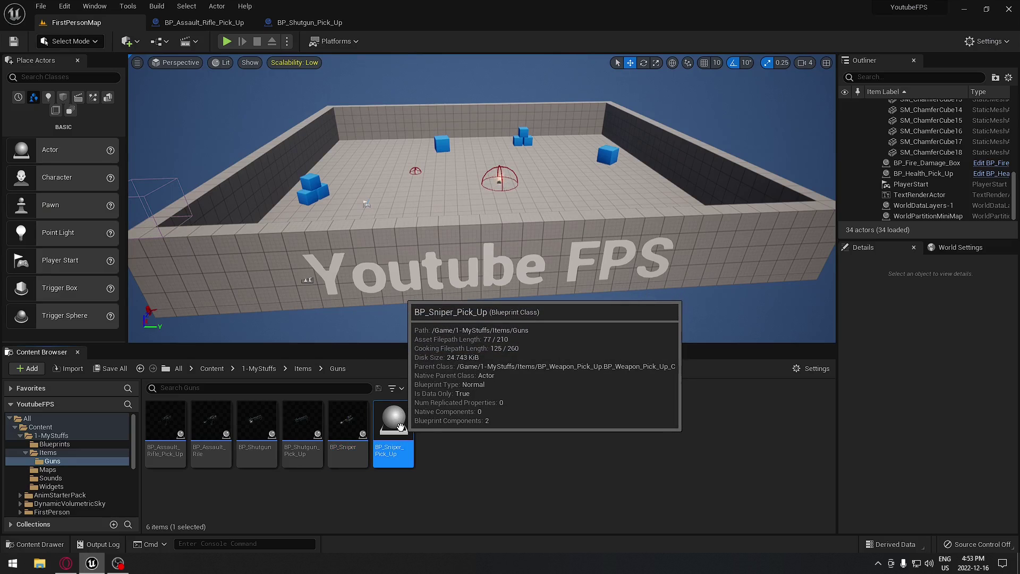
double_click(394, 423)
click(52, 105)
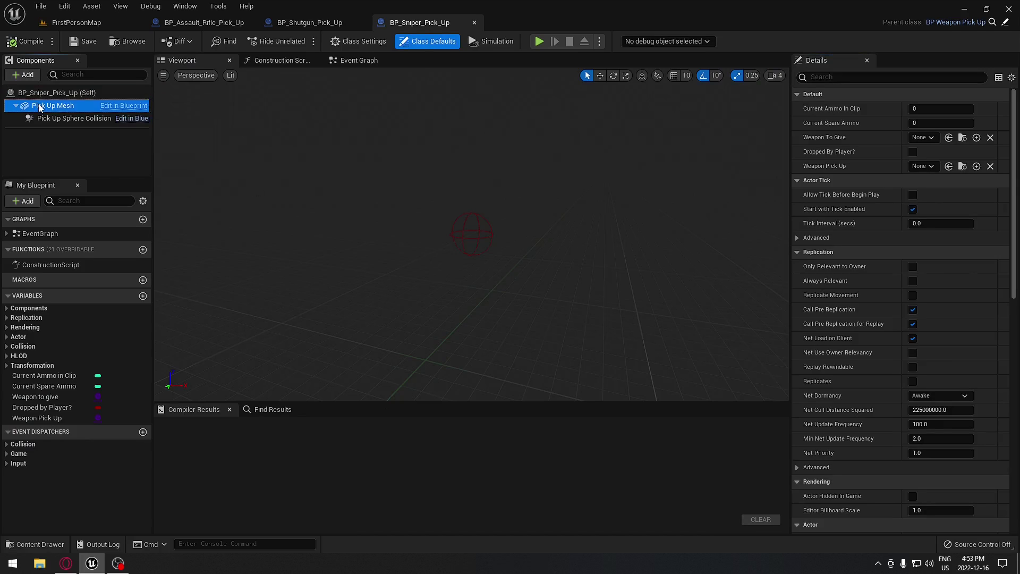
click(966, 253)
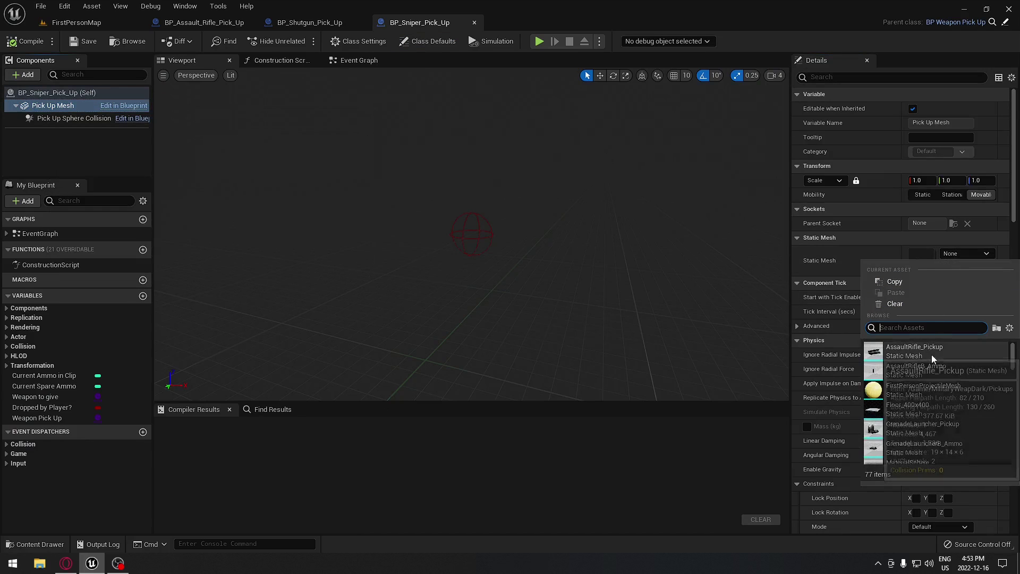
text(sniper)
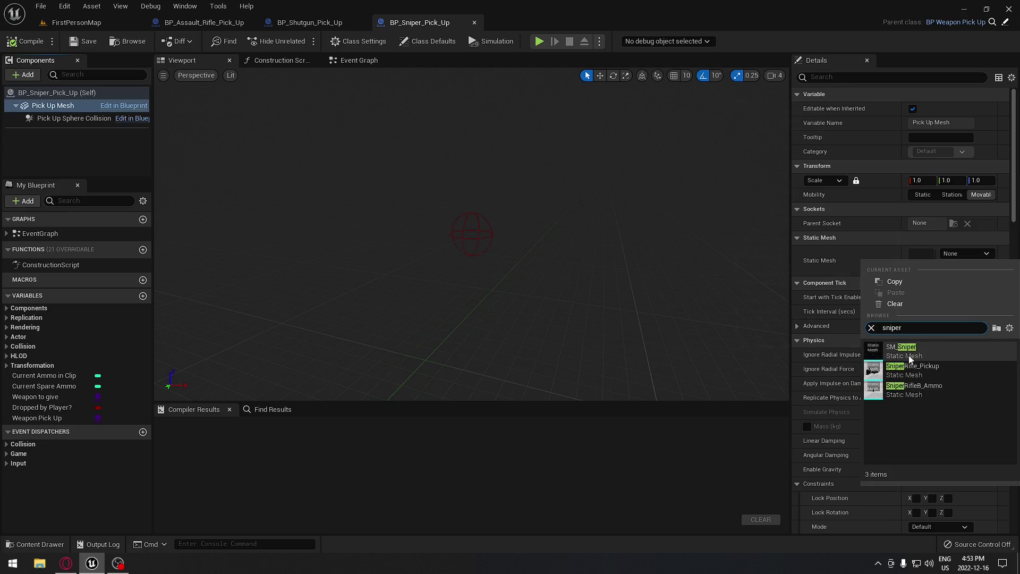
click(918, 352)
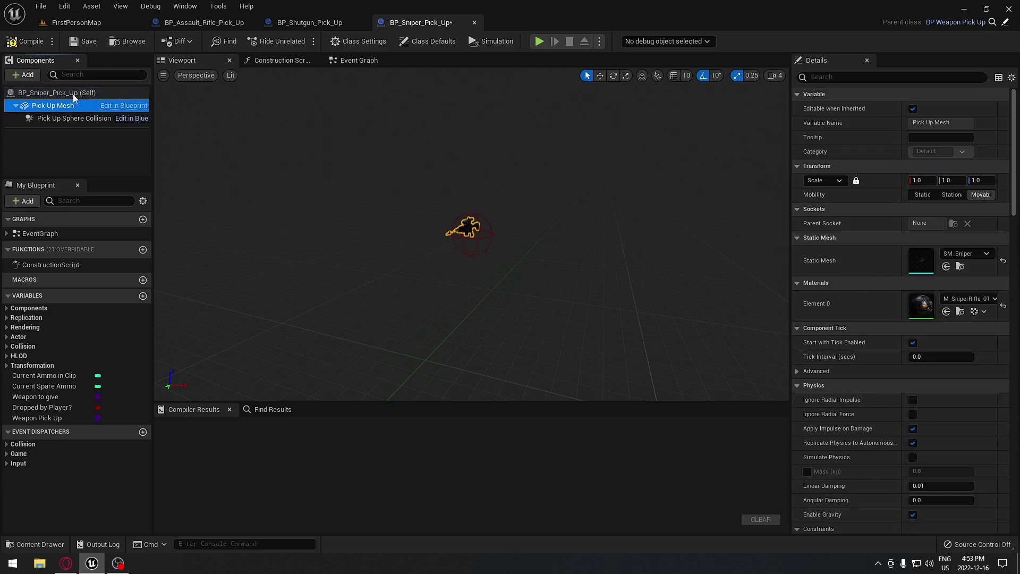
- Set the Weapon To Give class default of BP_Sniper_Pick_Up to BP_Sniper and compile the blueprint
click(67, 93)
click(930, 140)
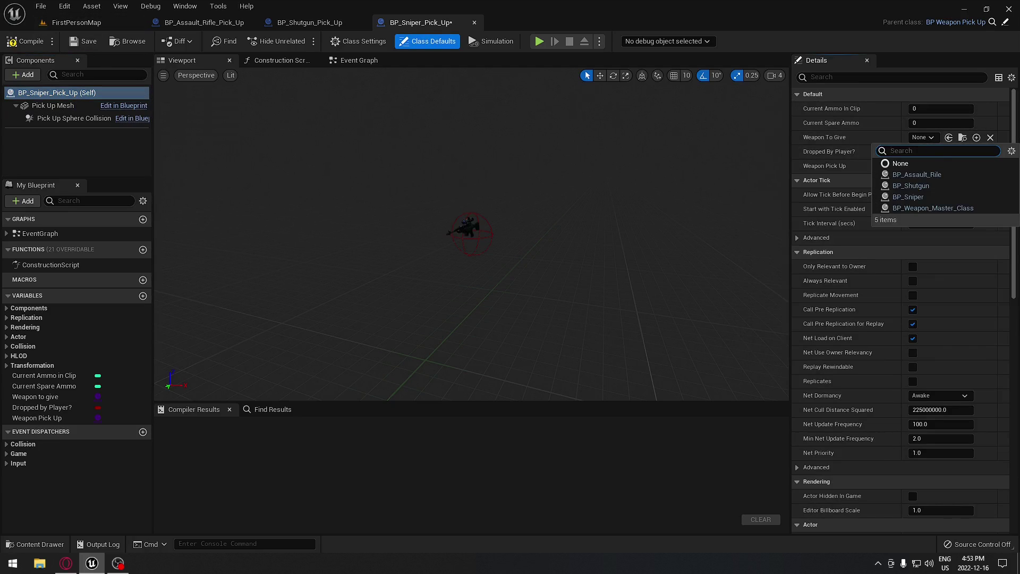
click(925, 199)
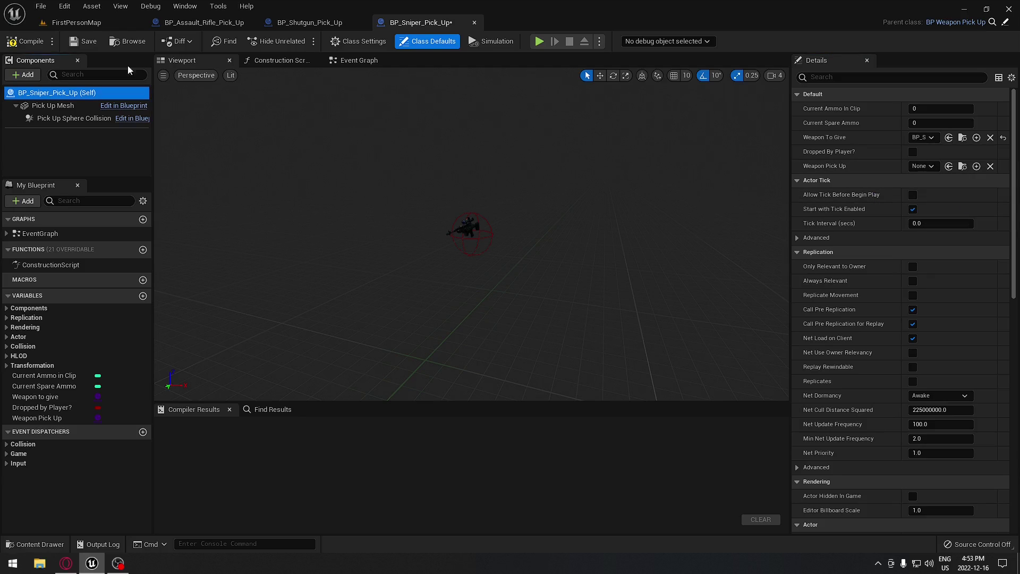
click(18, 42)
- In BP_Assault_Rifle_Pick_Up, find the physics settings of the Pick Up Mesh component and enable Simulate Physics
click(304, 24)
click(223, 24)
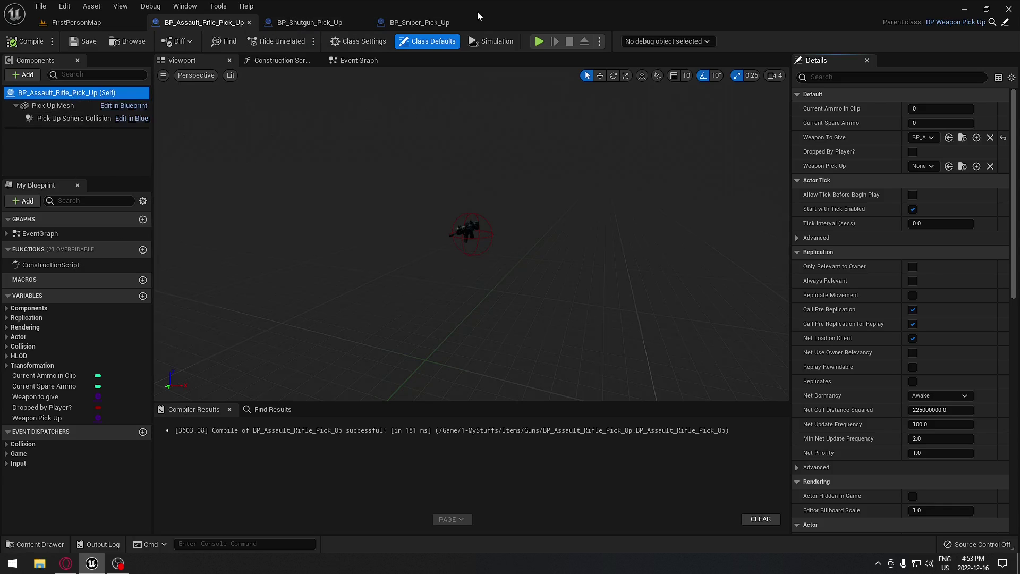
click(863, 77)
text(phys)
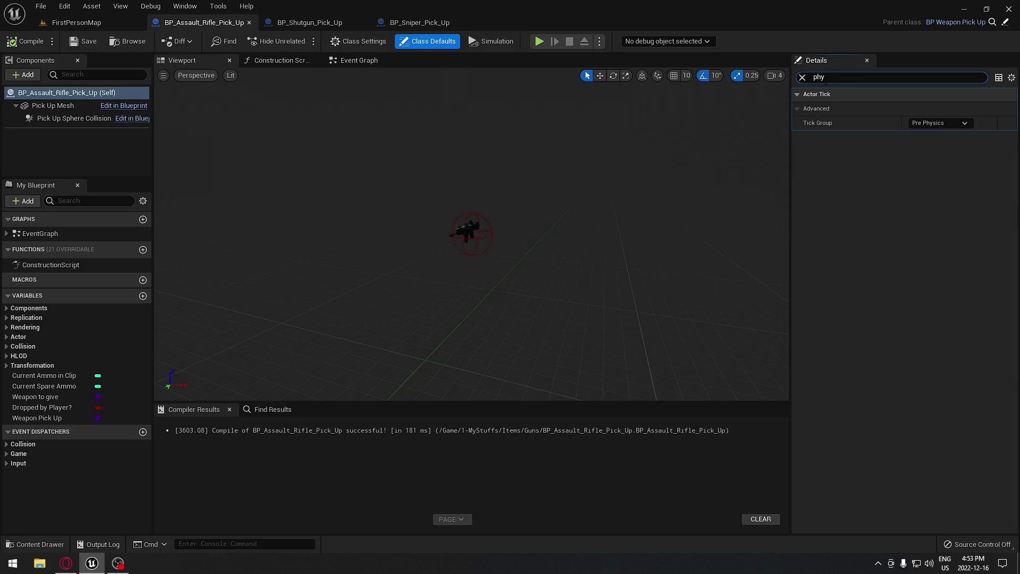
key(BackSpace)
key(BackSpace)
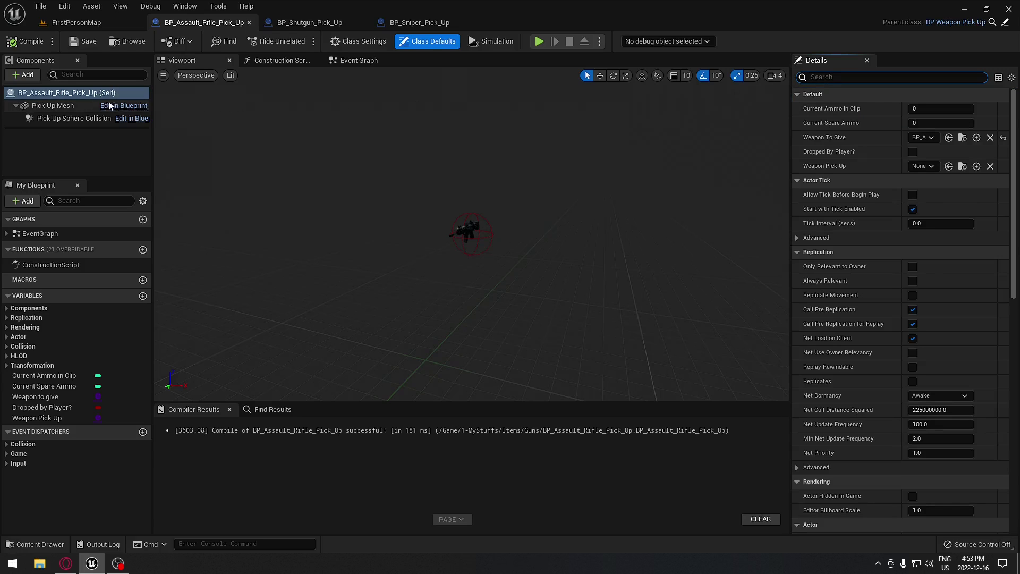
click(53, 106)
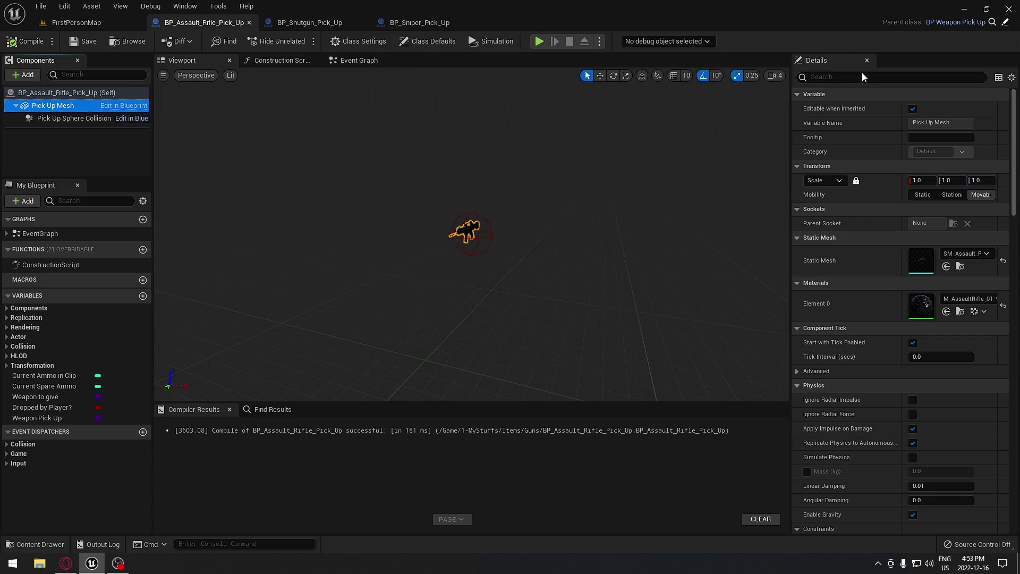
click(863, 77)
text(phy)
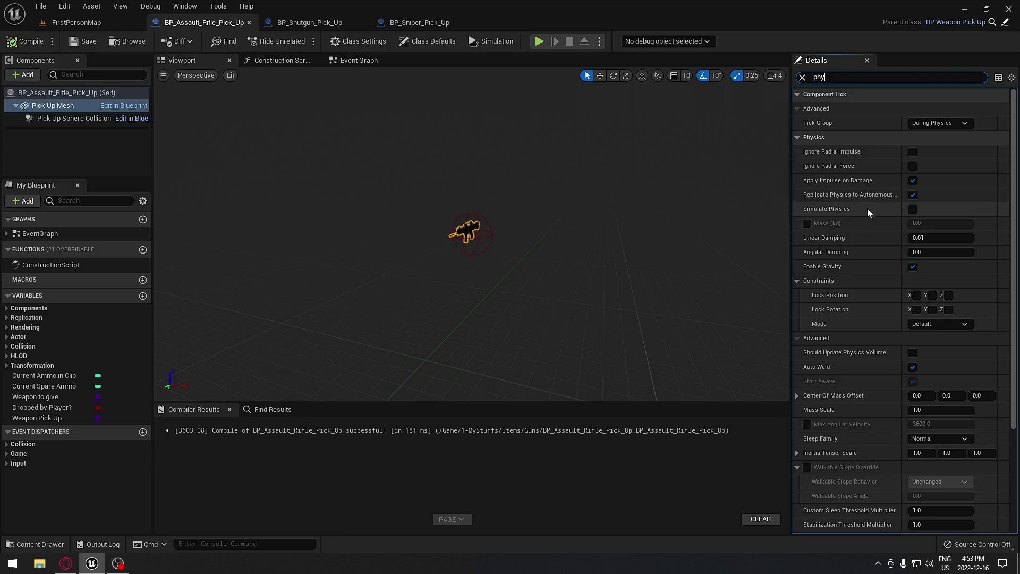
click(914, 210)
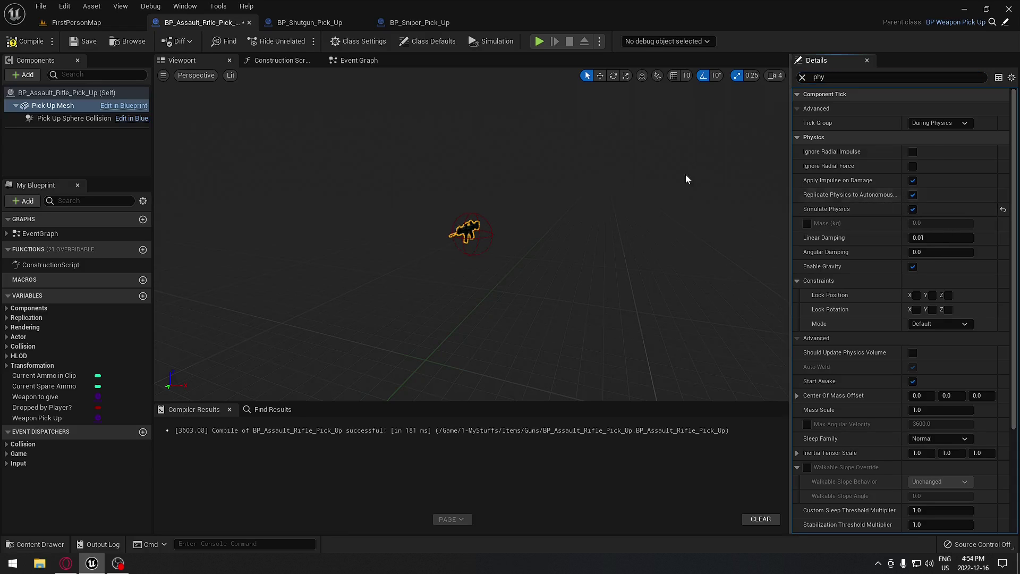
- Enable Simulate Physics on the Pick Up Mesh component of BP_Shutgun_Pick_Up
click(309, 24)
click(47, 107)
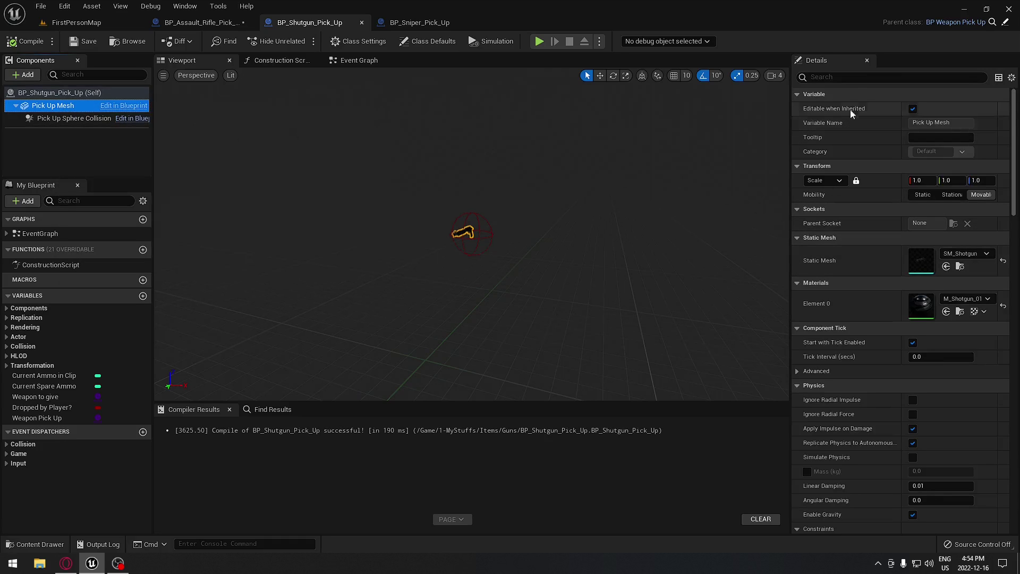
click(847, 82)
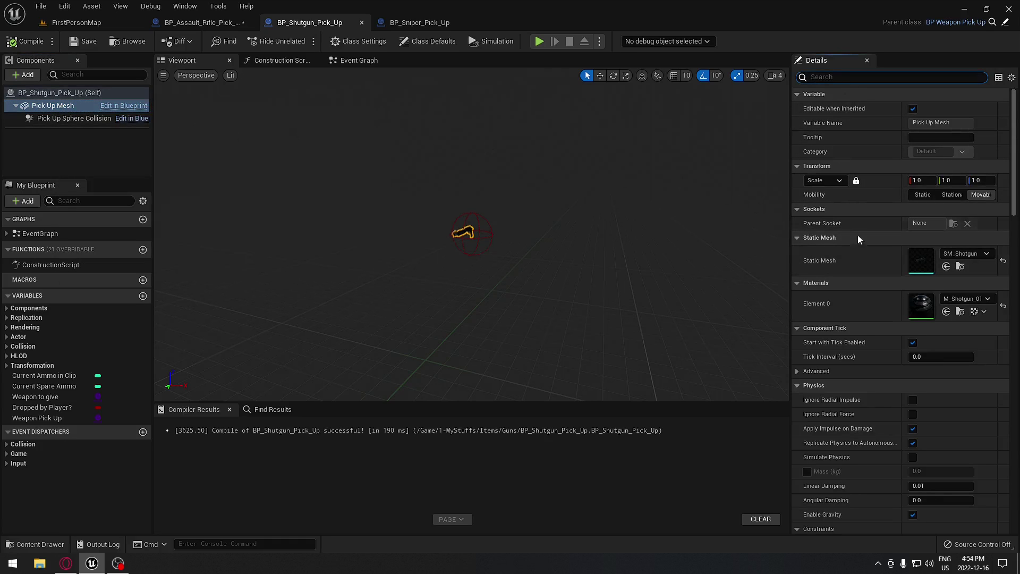
click(913, 457)
- Enable Simulate Physics on the Pick Up Mesh of BP_Sniper_Pick_Up, and compile all three weapon pickup blueprints
click(420, 22)
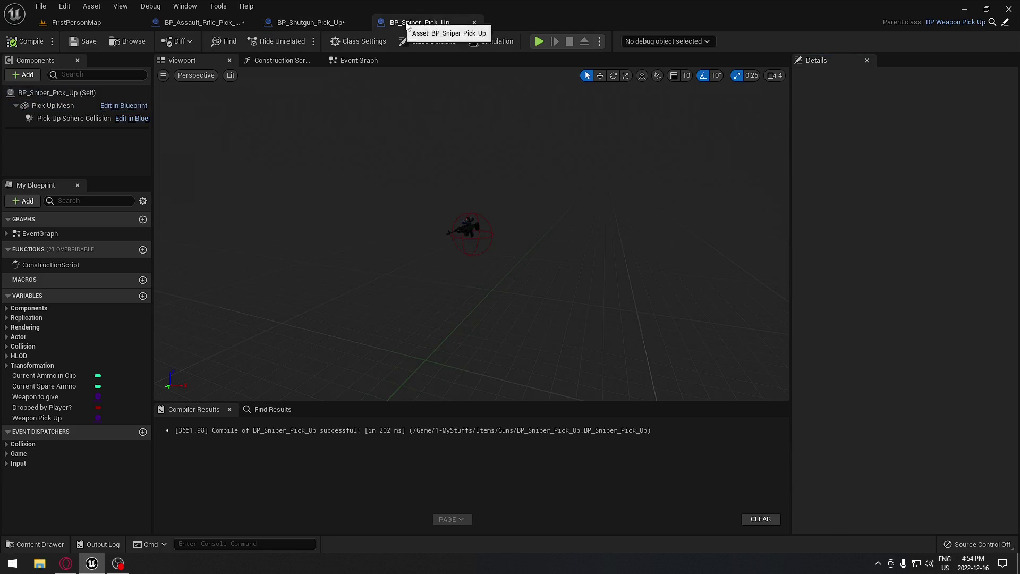
click(79, 106)
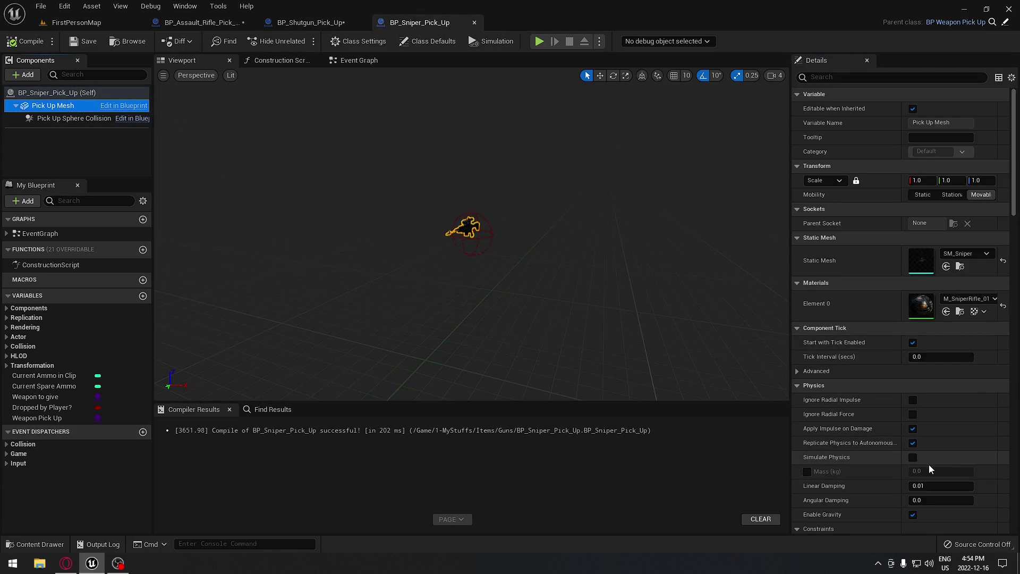
click(913, 458)
click(29, 41)
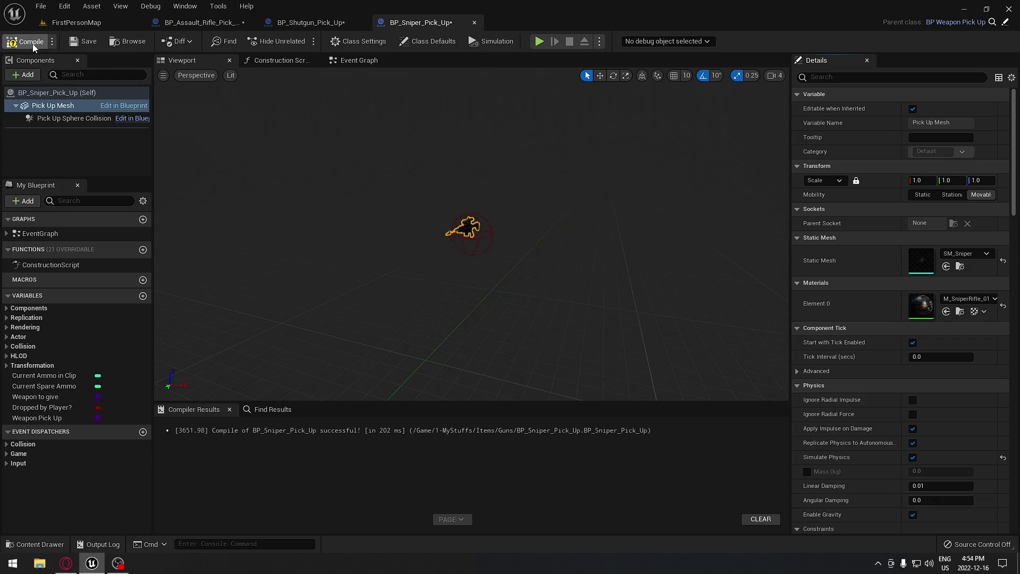
click(310, 22)
click(29, 41)
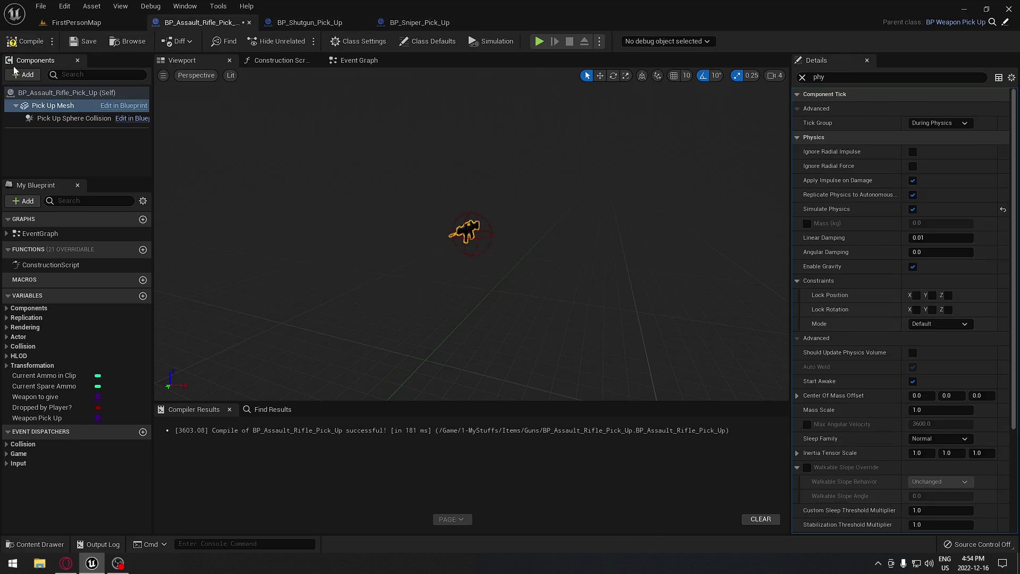
- Place BP_Assault_Rifle_Pick_Up, BP_Sniper_Pick_Up and BP_Shutgun_Pick_Up close together on the arena floor of FirstPersonMap, beside the health pickup
click(84, 22)
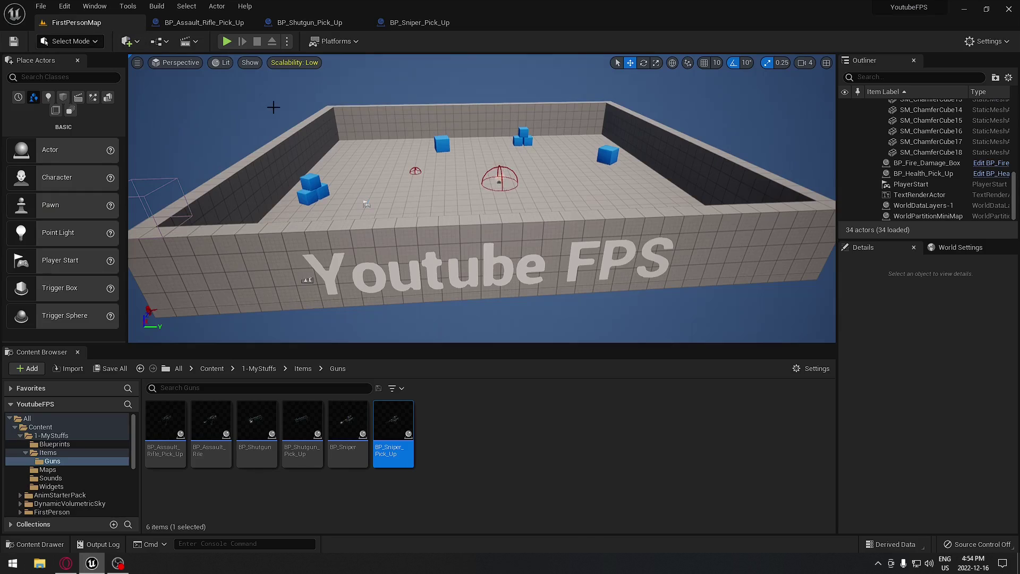
right_drag(482, 199, 376, 127)
key(w)
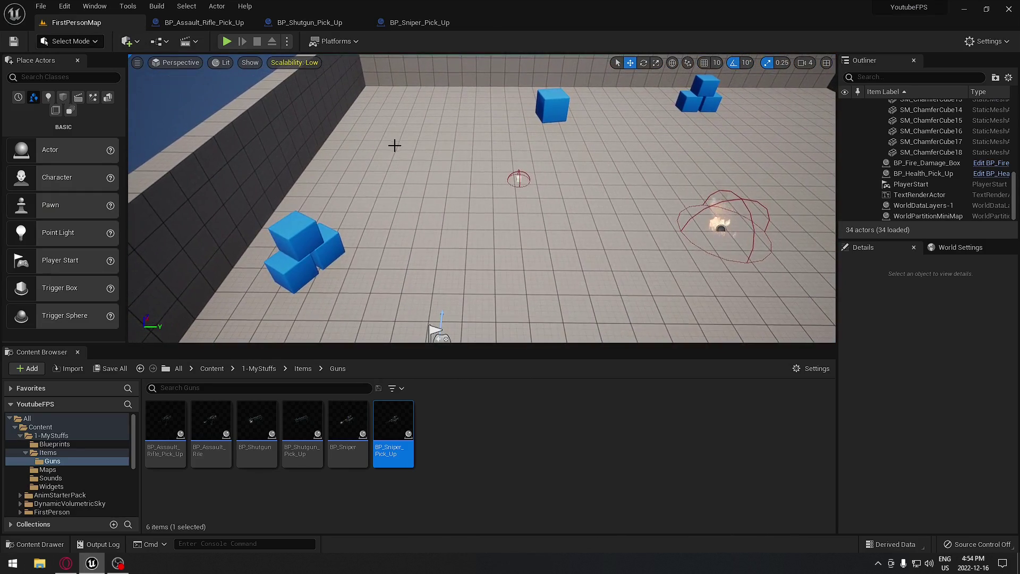
key(d)
right_drag(406, 300, 405, 287)
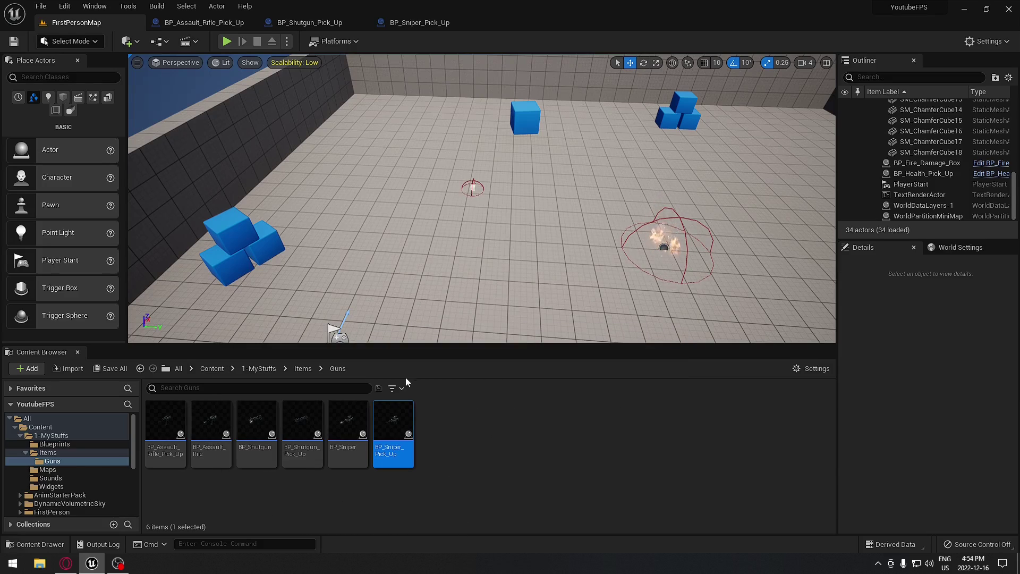
click(165, 431)
drag(165, 431, 336, 188)
drag(397, 412, 419, 256)
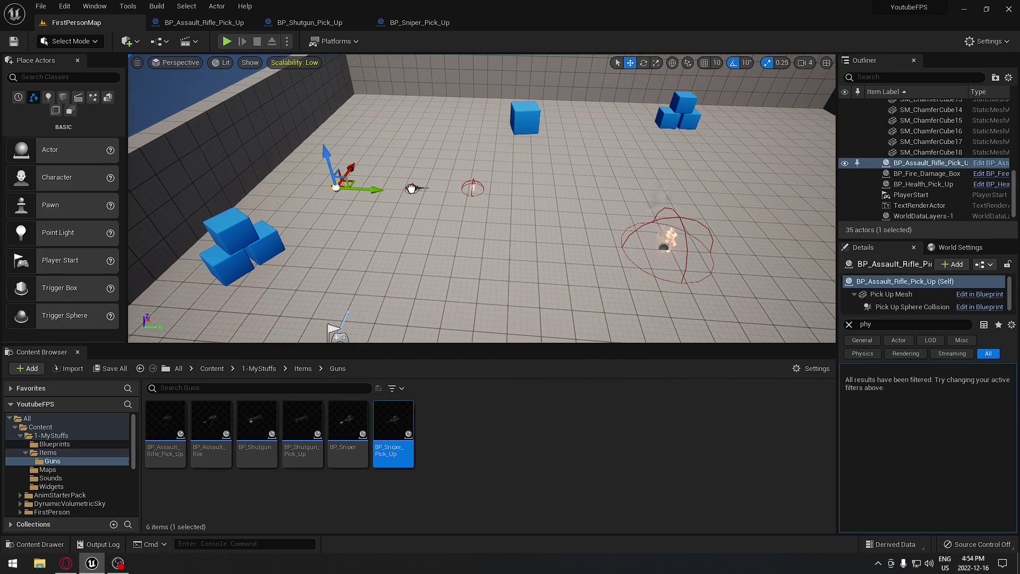
drag(411, 189, 410, 188)
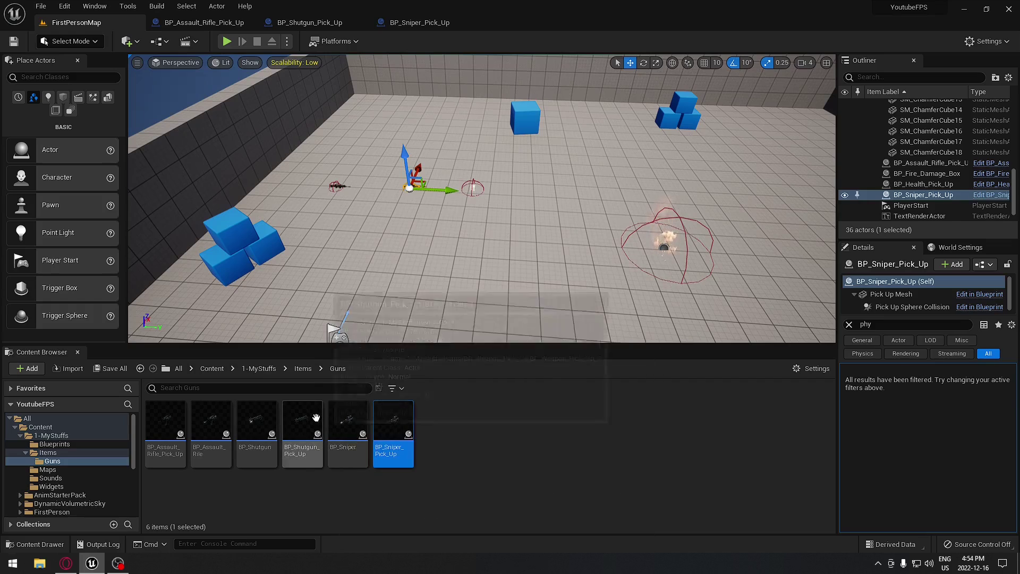
drag(317, 419, 376, 212)
drag(379, 168, 380, 168)
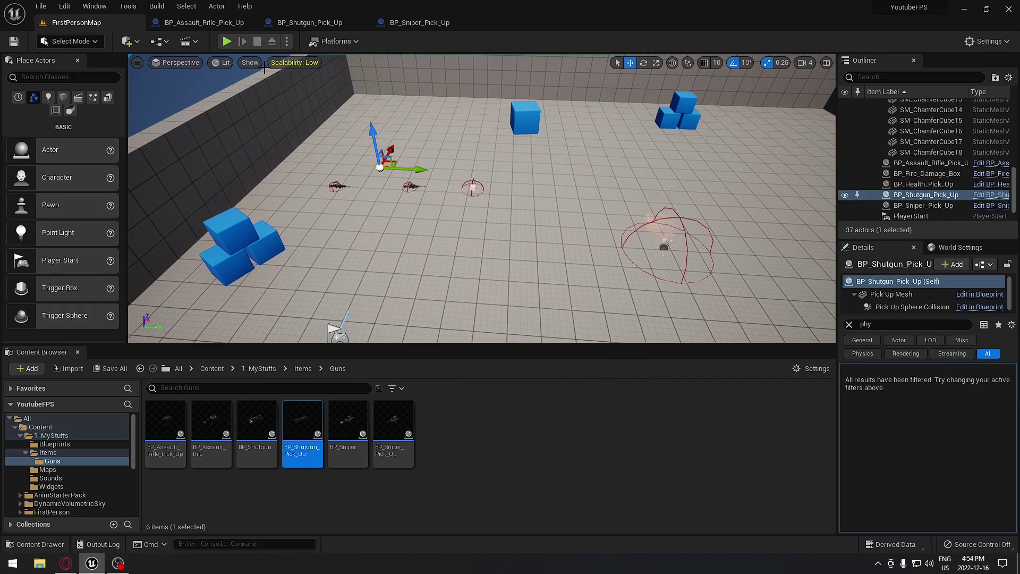
- Start a play test of FirstPersonMap, walk over the health pickup and pick up the assault rifle from the floor
click(227, 40)
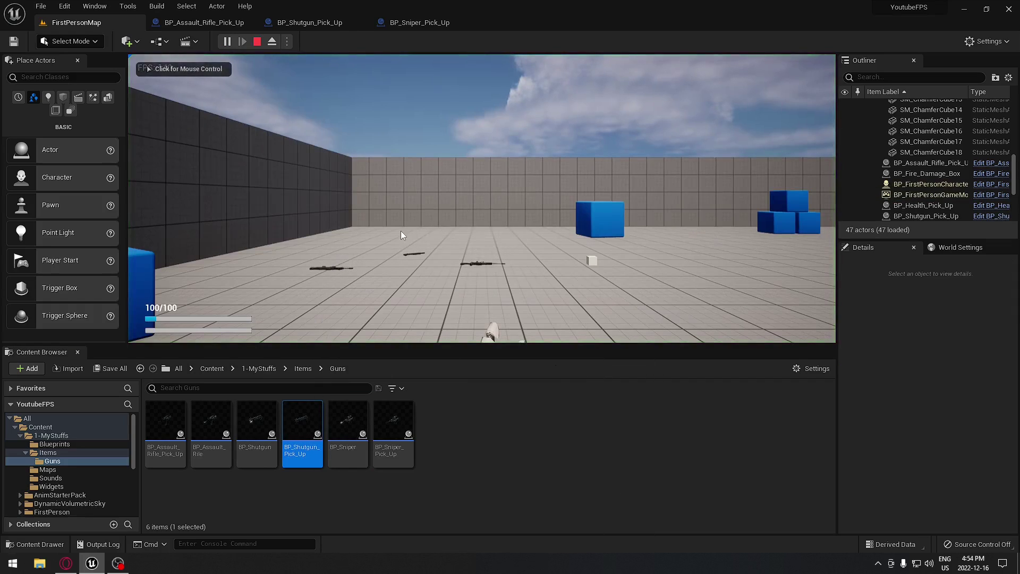
key(w)
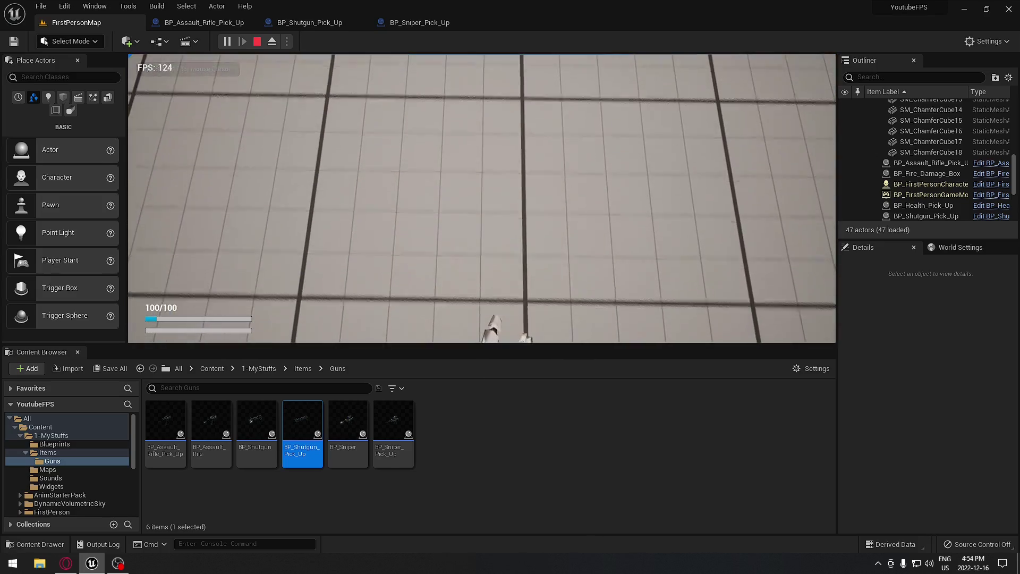
key(s)
key(w)
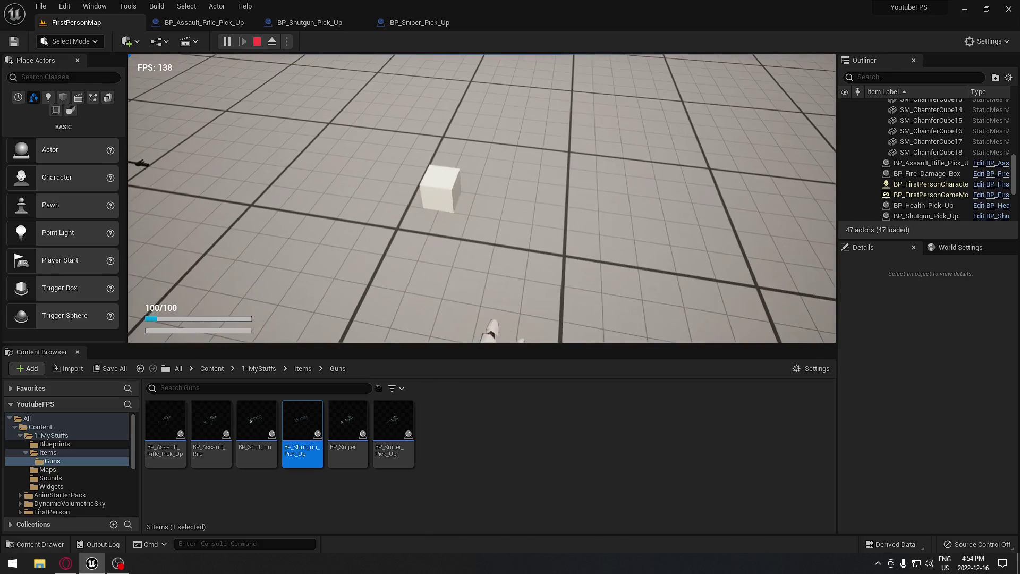
key(w)
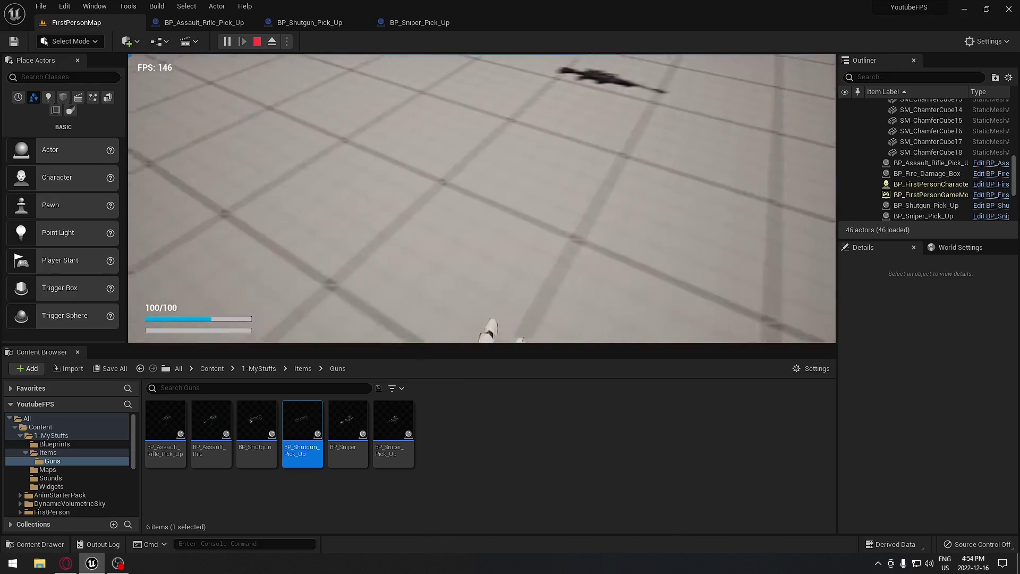
key(w)
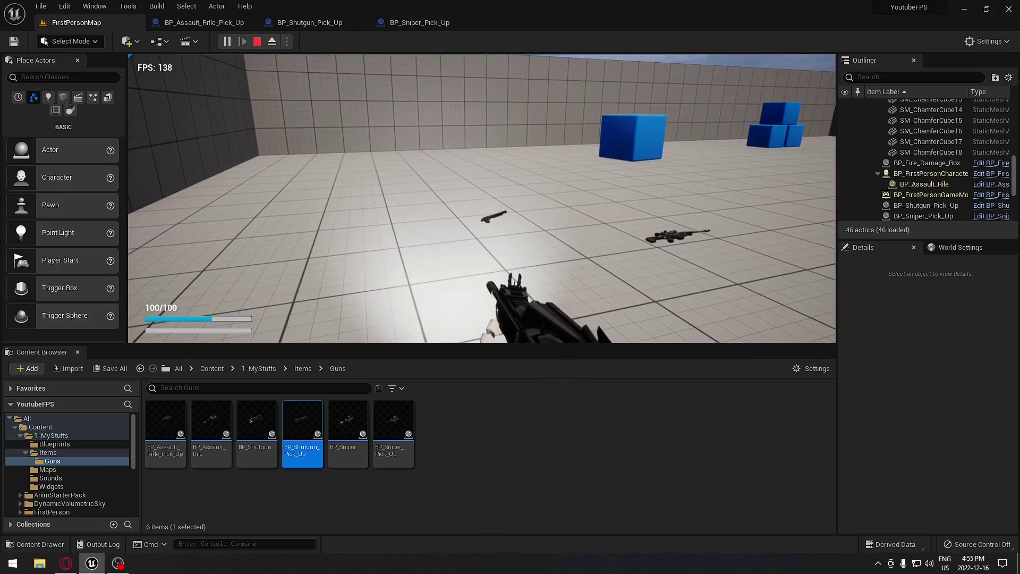
- Show the play test in full screen, try out the held assault rifle in the arena and drop it on the floor
key(F11)
click(510, 287)
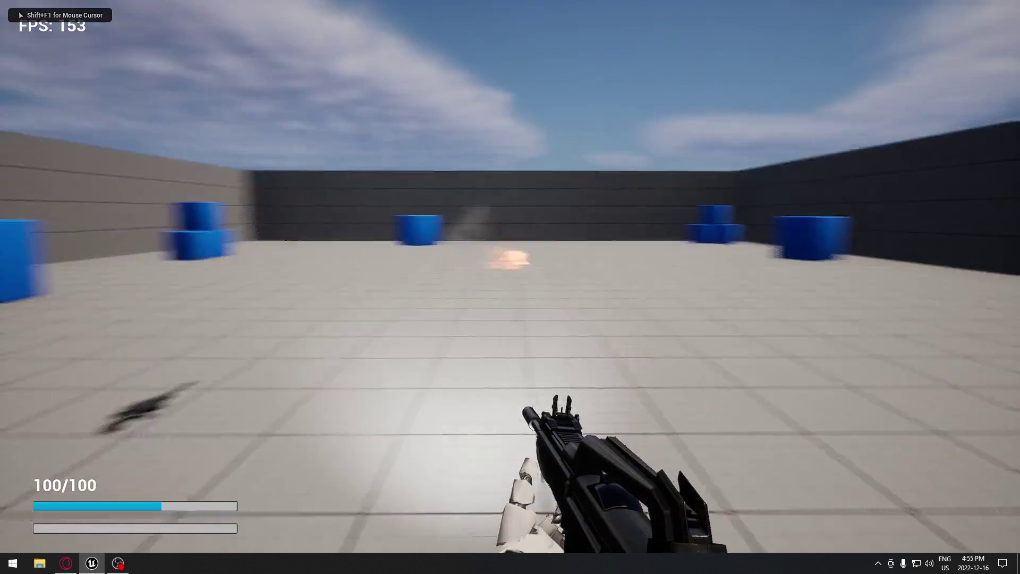
key(d)
click(510, 287)
key(w)
key(g)
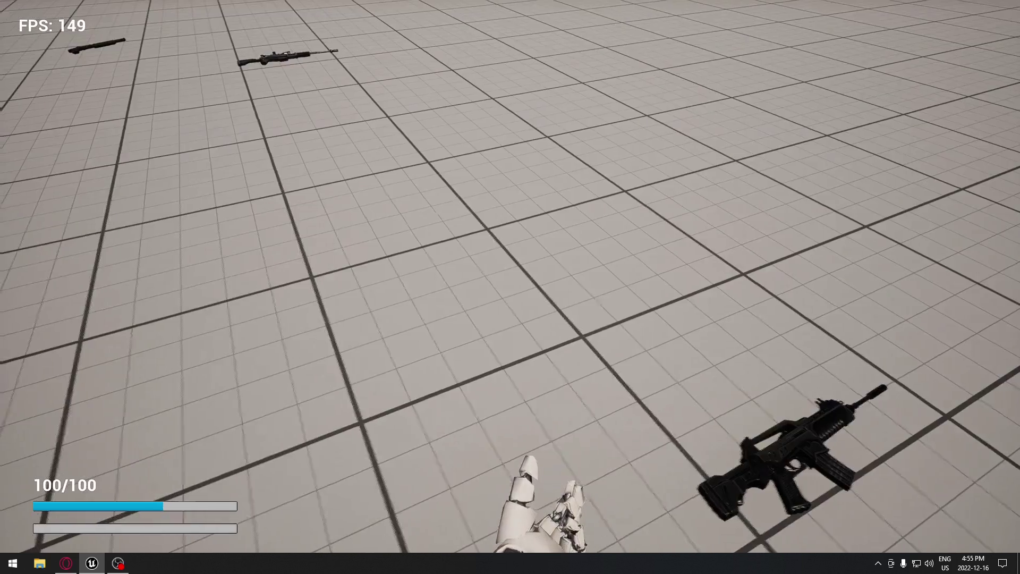
- Pick up the sniper rifle from the arena floor, try it out and drop it again
key(w)
key(e)
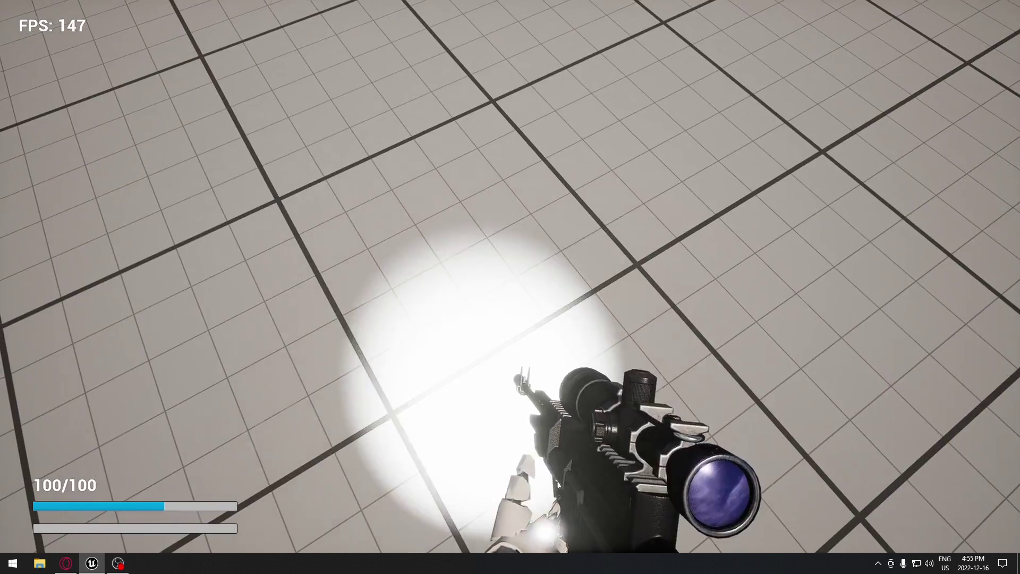
click(511, 287)
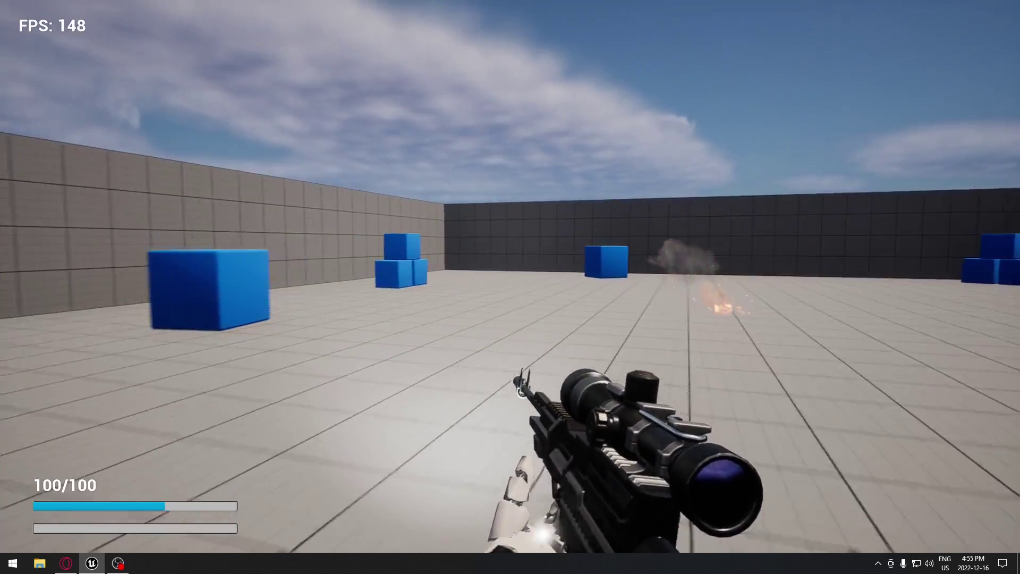
key(g)
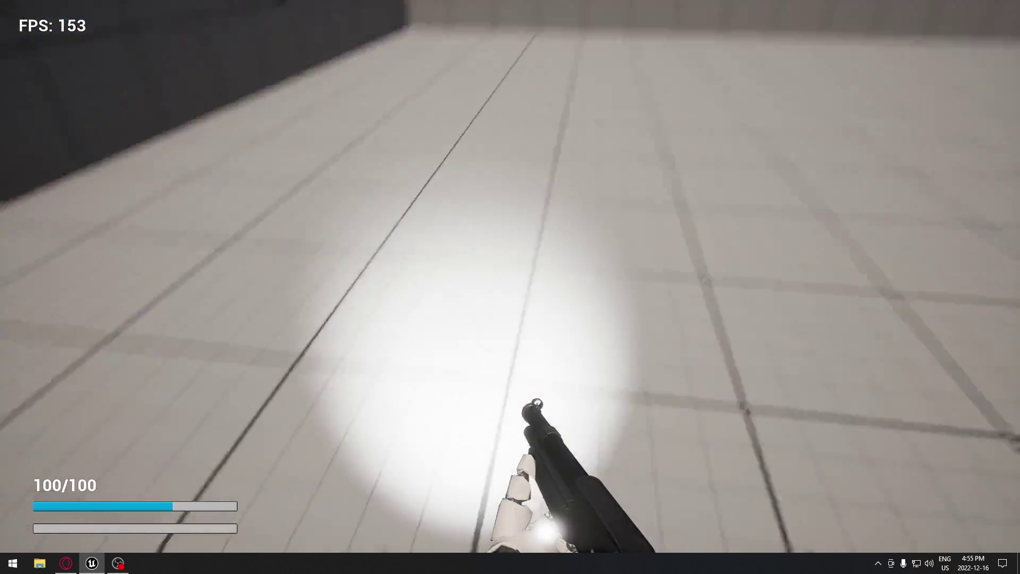
- Test swapping between the shotgun and the assault rifle, and drop the assault rifle beside the shotgun on the floor
click(510, 287)
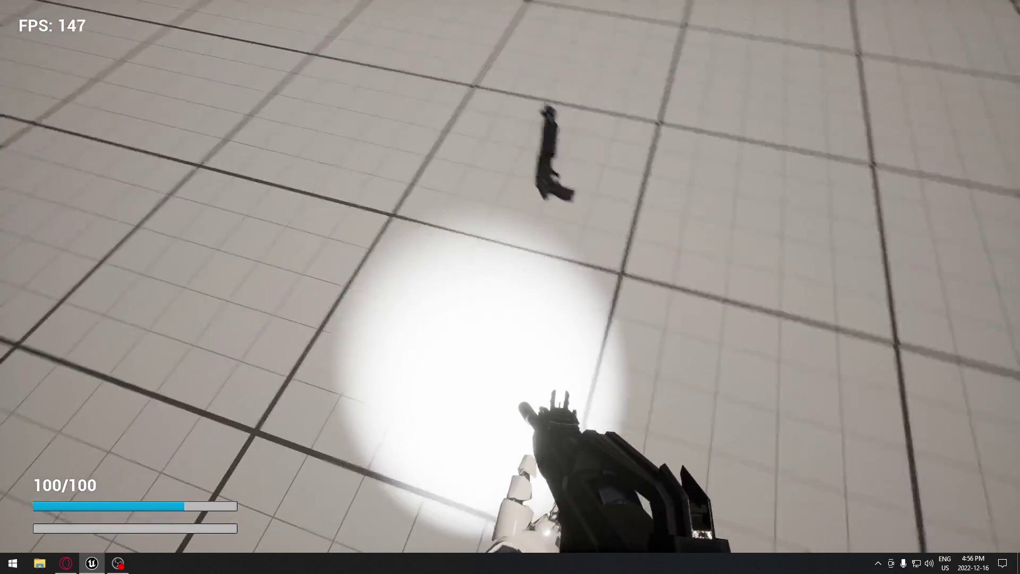
key(w)
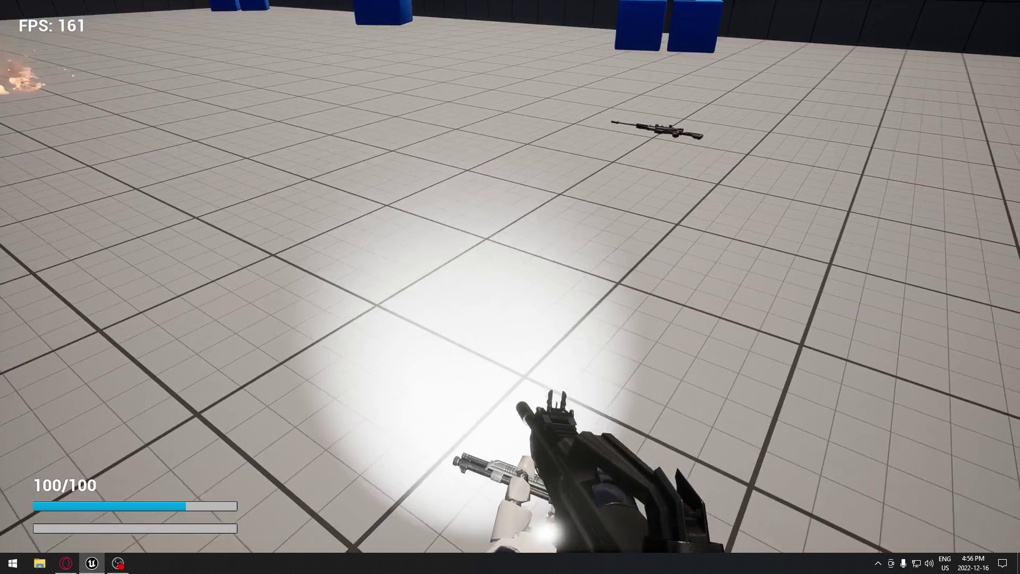
key(g)
key(g)
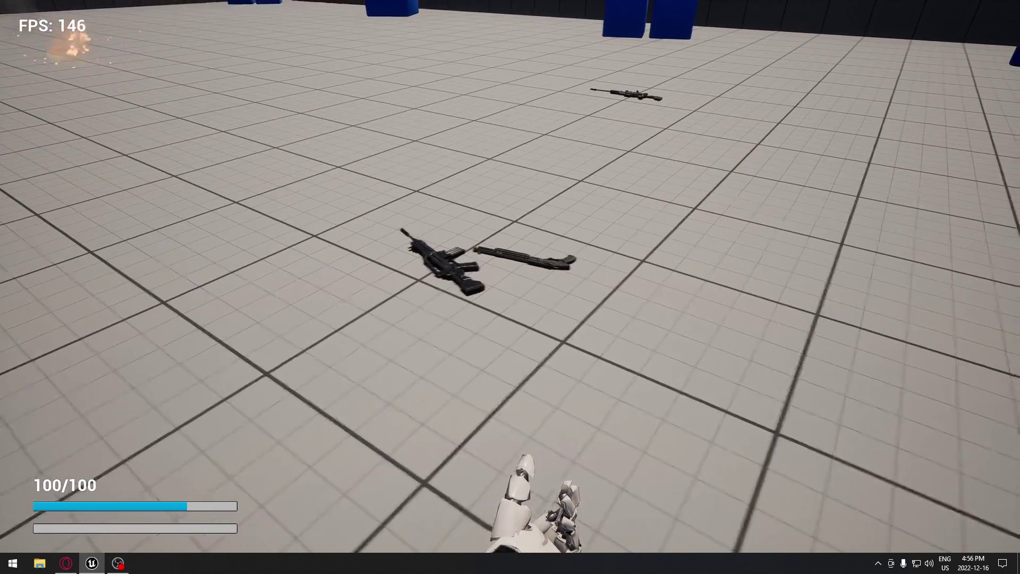
- Pick up the shotgun lying beside the assault rifle, try it out, and return the running play test to the editor viewport
key(w)
key(e)
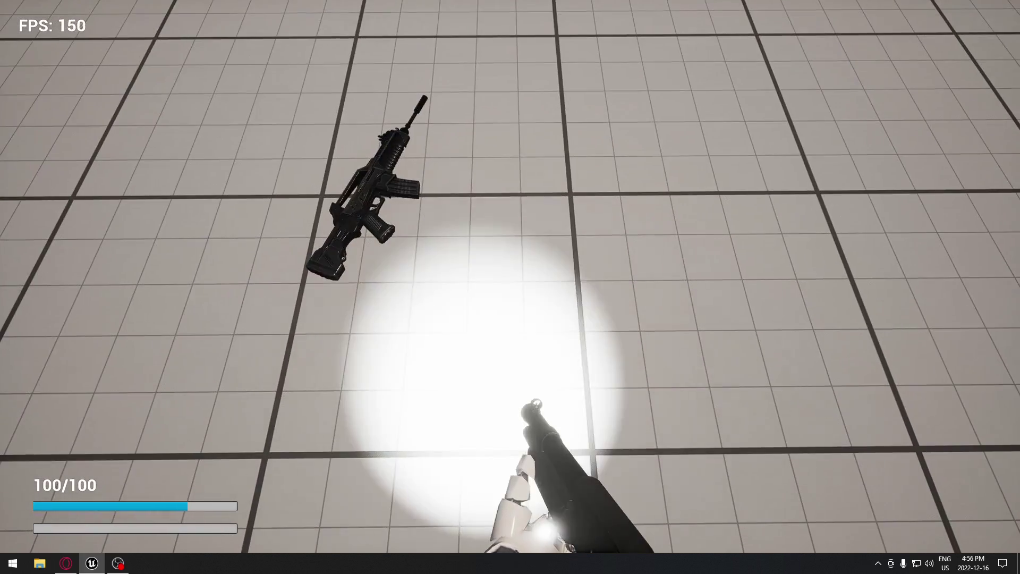
click(511, 287)
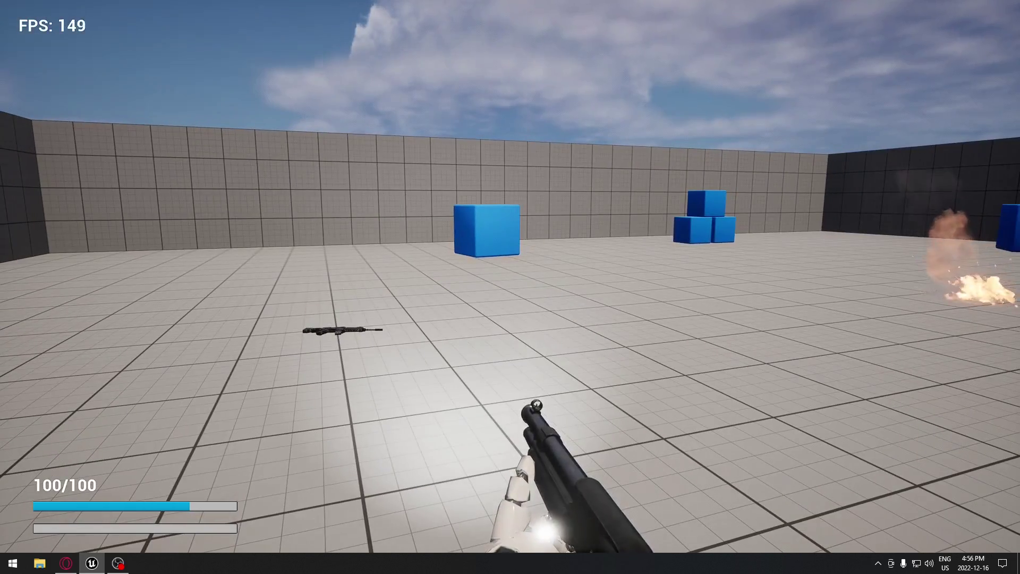
key(F11)
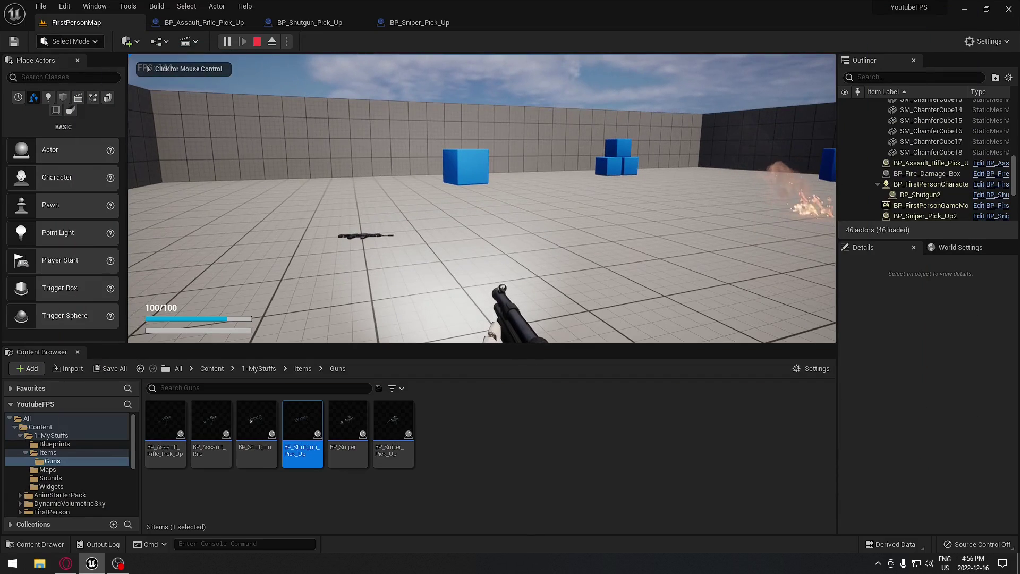
click(482, 198)
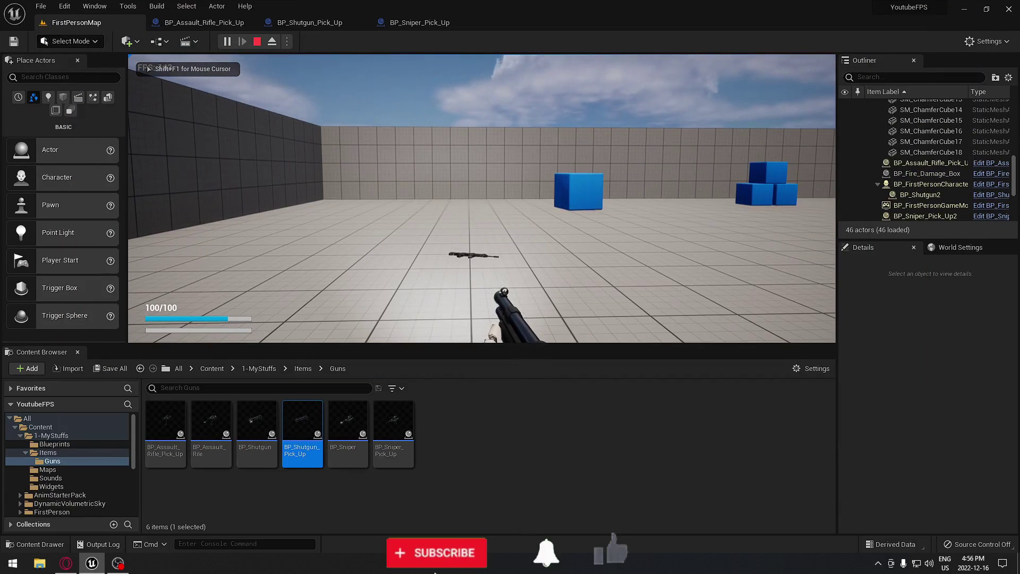